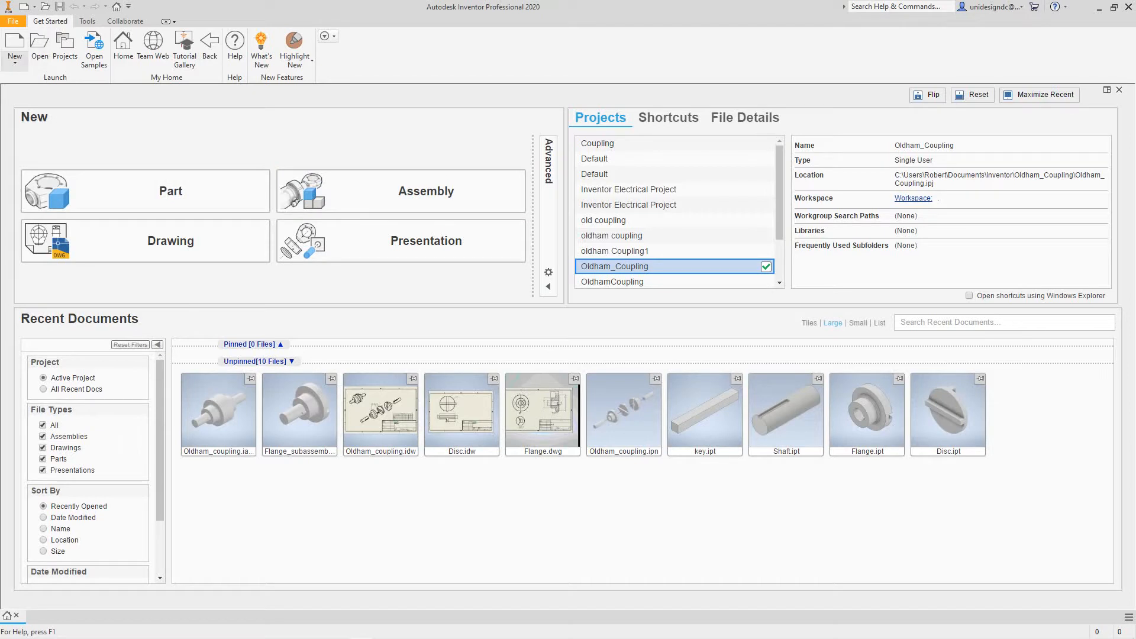
Create a new part file from the Standard.ipt template
{"action": "left_click", "coordinate": [15, 59]}
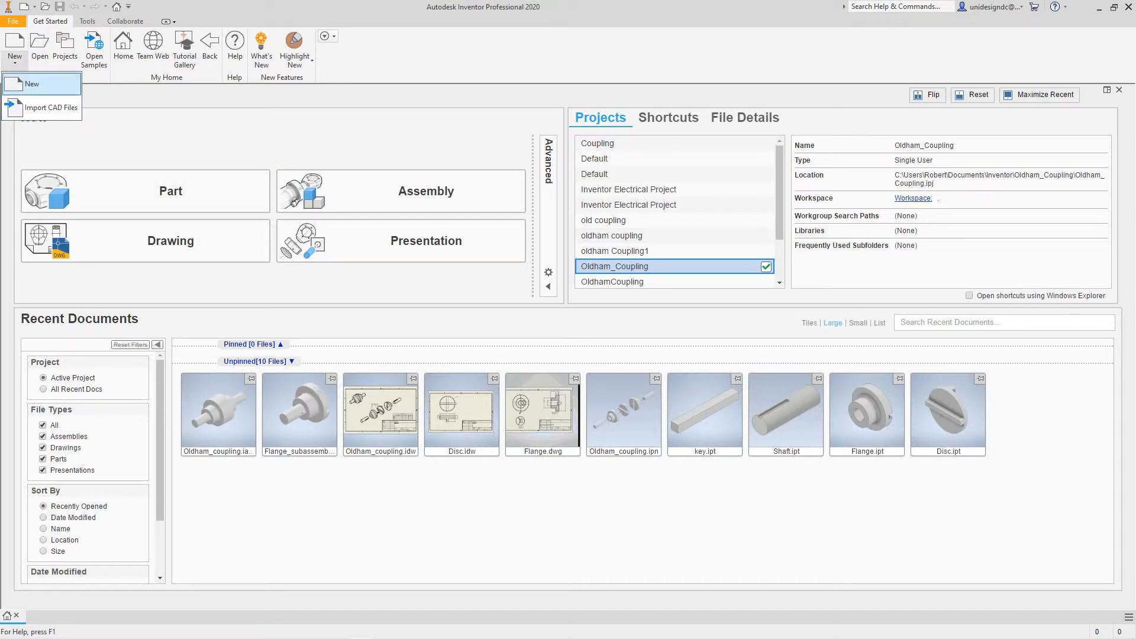
{"action": "left_click", "coordinate": [35, 84]}
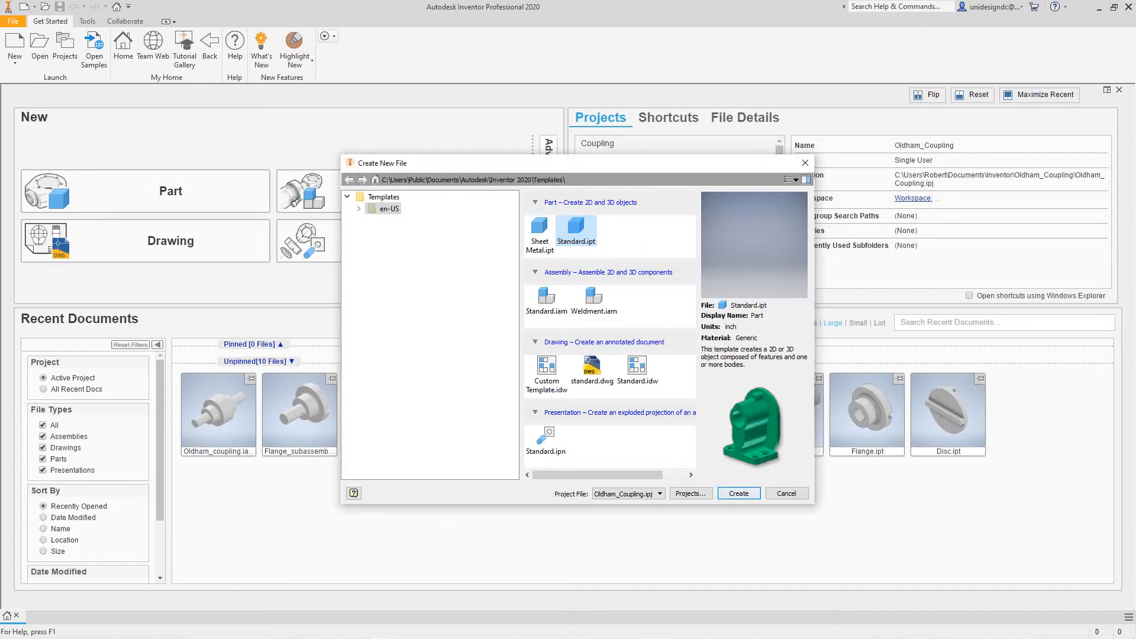
{"action": "key", "text": "Return"}
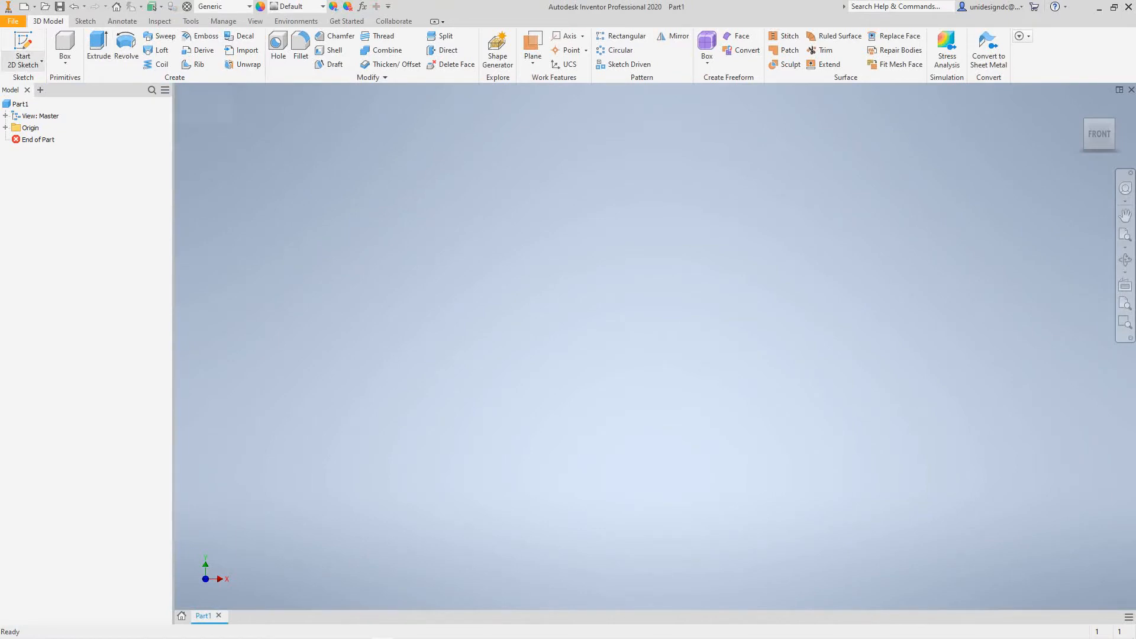
Start a 2D sketch on the front (XY) origin plane
{"action": "left_click", "coordinate": [41, 61]}
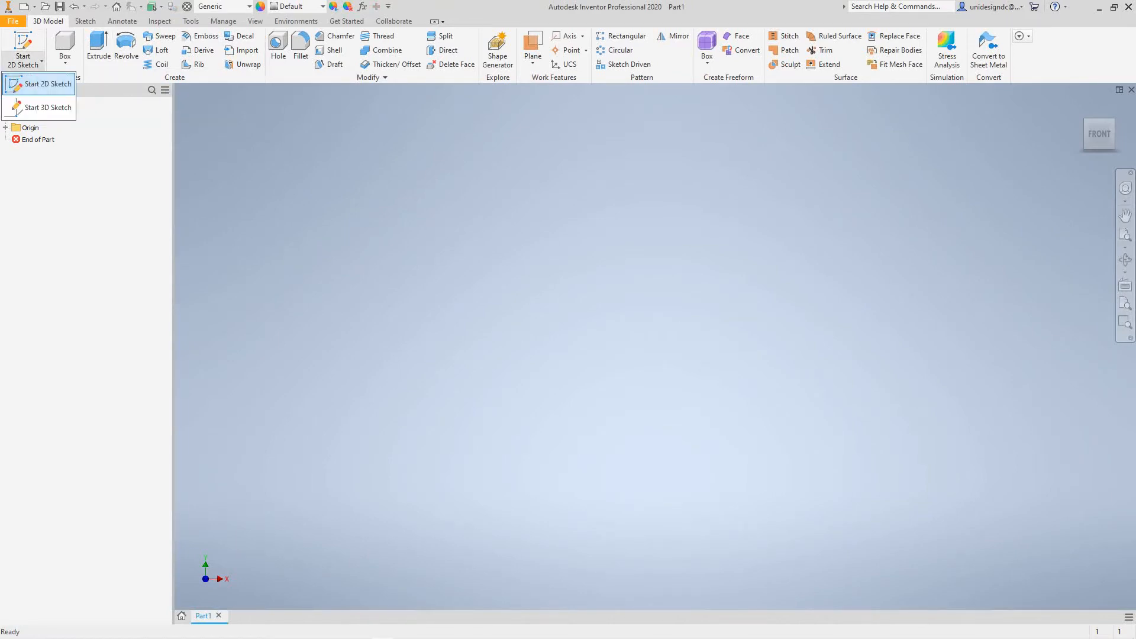
{"action": "left_click", "coordinate": [47, 84]}
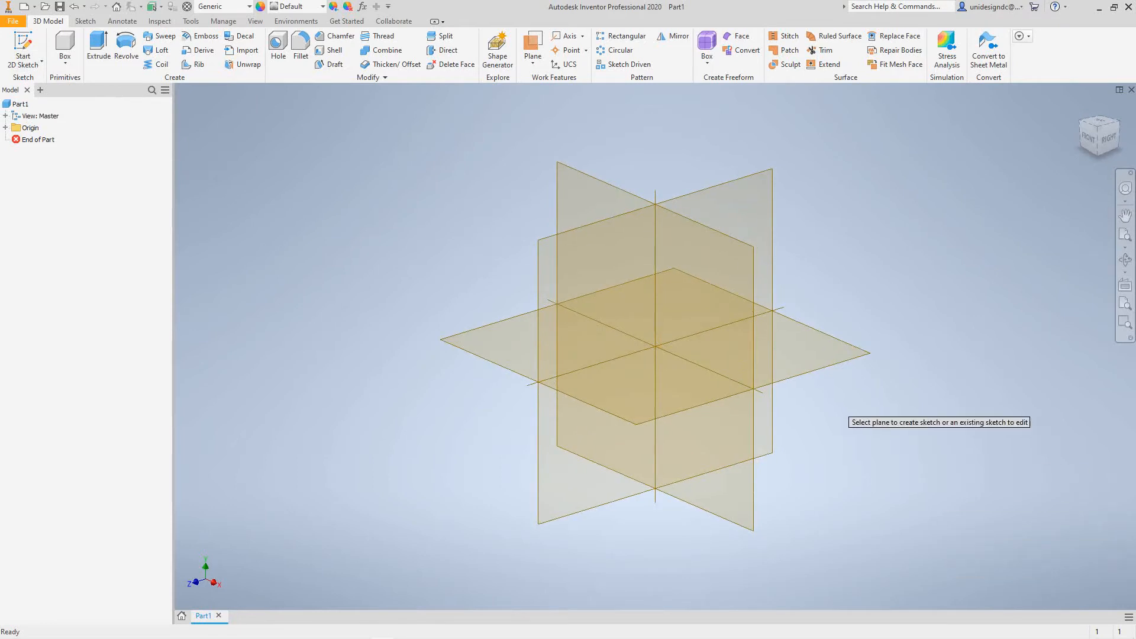
{"action": "left_click", "coordinate": [734, 294]}
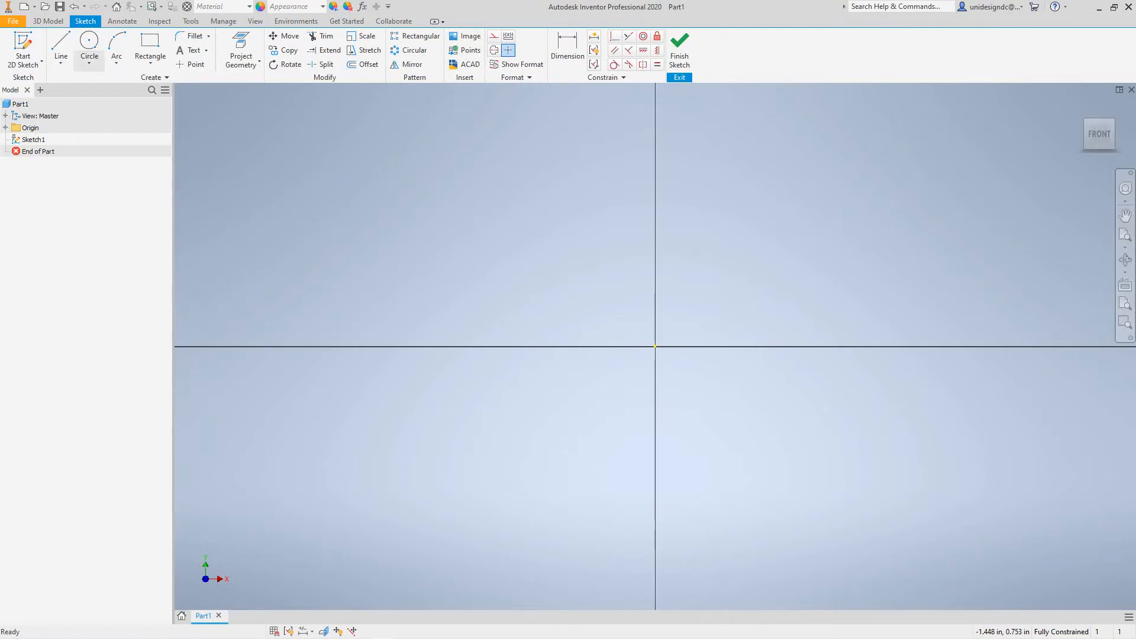
Sketch a circle about 0.83 in in diameter centred on the origin
{"action": "left_click", "coordinate": [89, 50]}
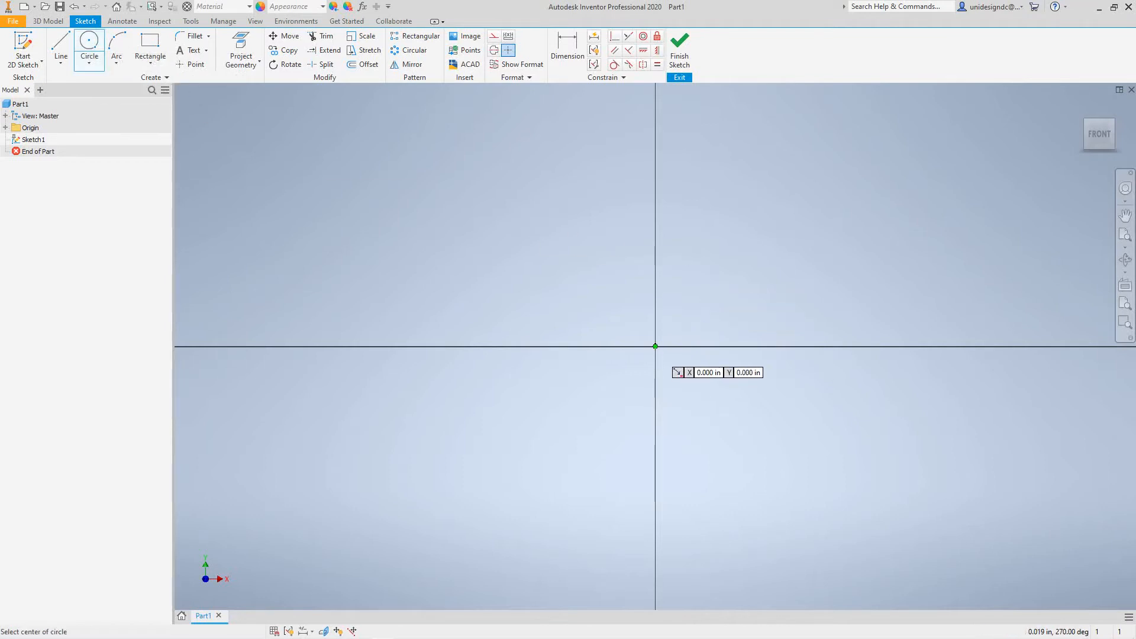
{"action": "left_click", "coordinate": [655, 346]}
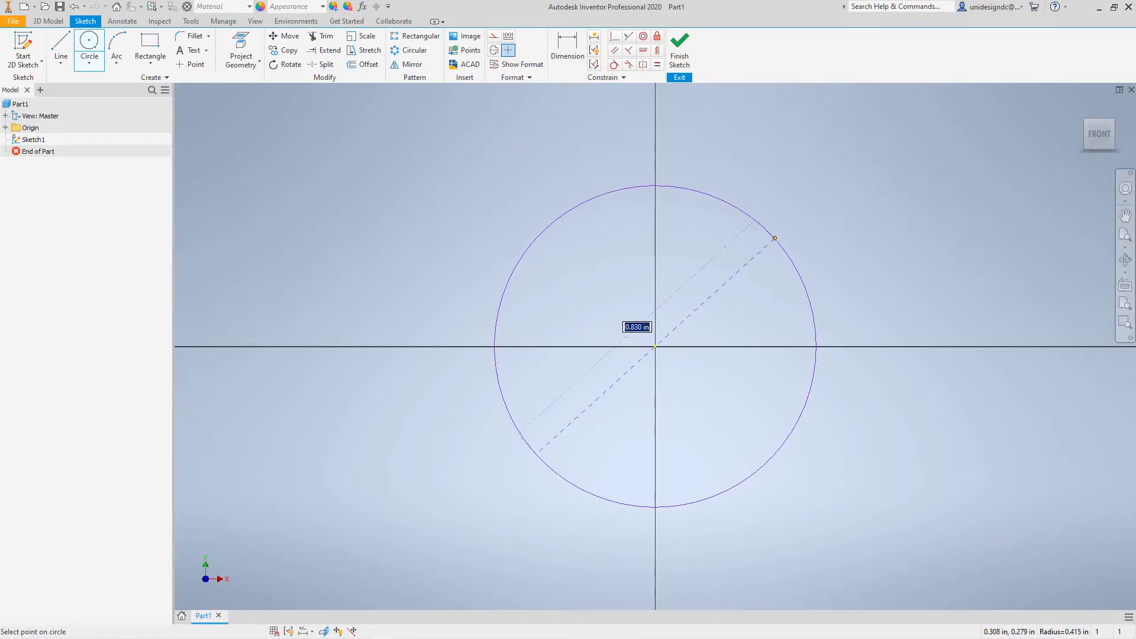
{"action": "left_click", "coordinate": [775, 238]}
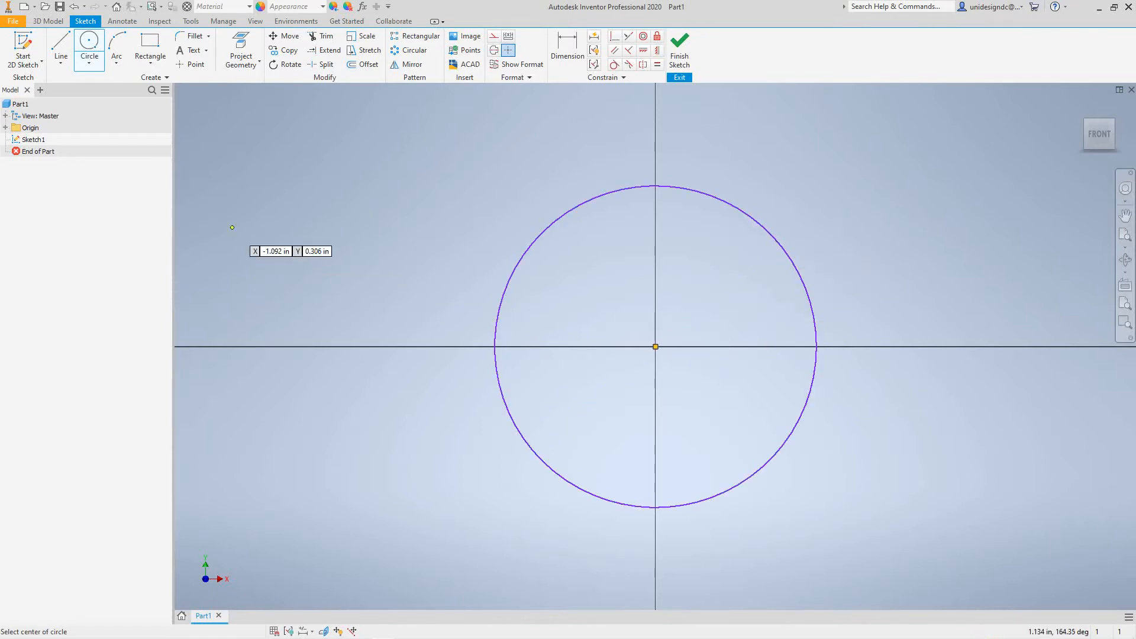
Sketch a horizontal line about 1.07 in long across the circle's upper part, extending past both sides
{"action": "key", "text": "l"}
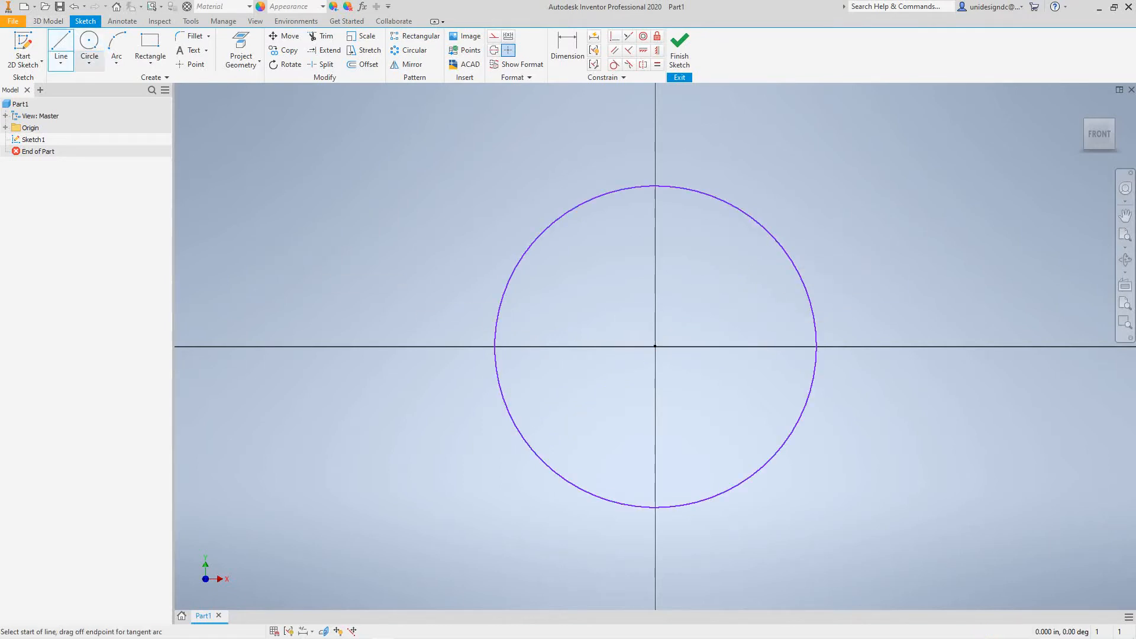
{"action": "left_click", "coordinate": [483, 233]}
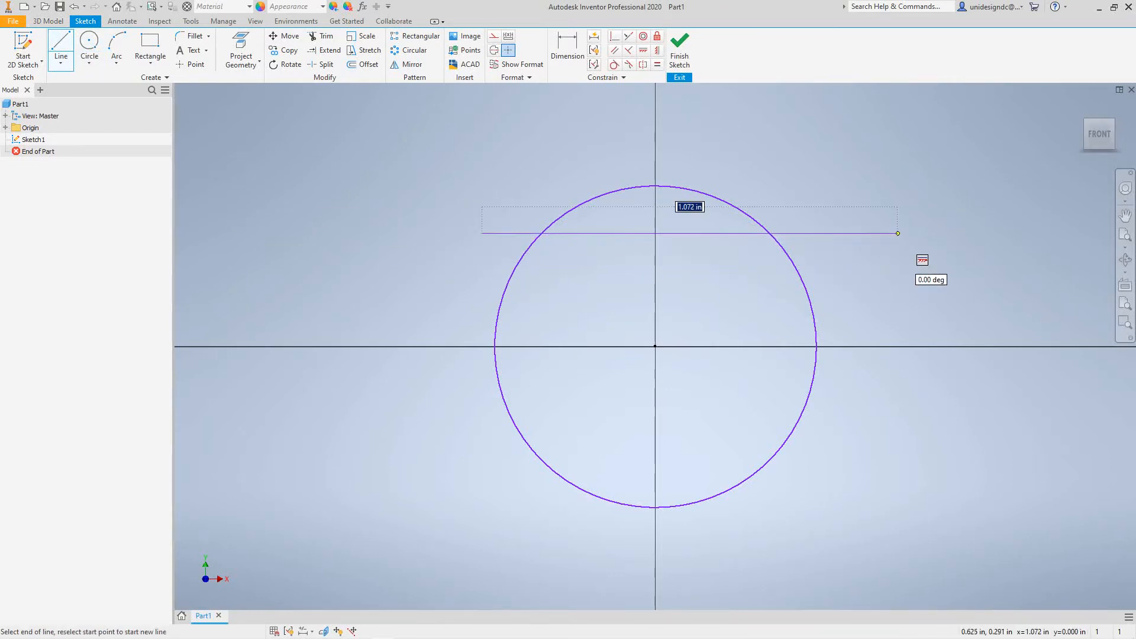
{"action": "left_click", "coordinate": [898, 234]}
{"action": "right_click", "coordinate": [898, 234]}
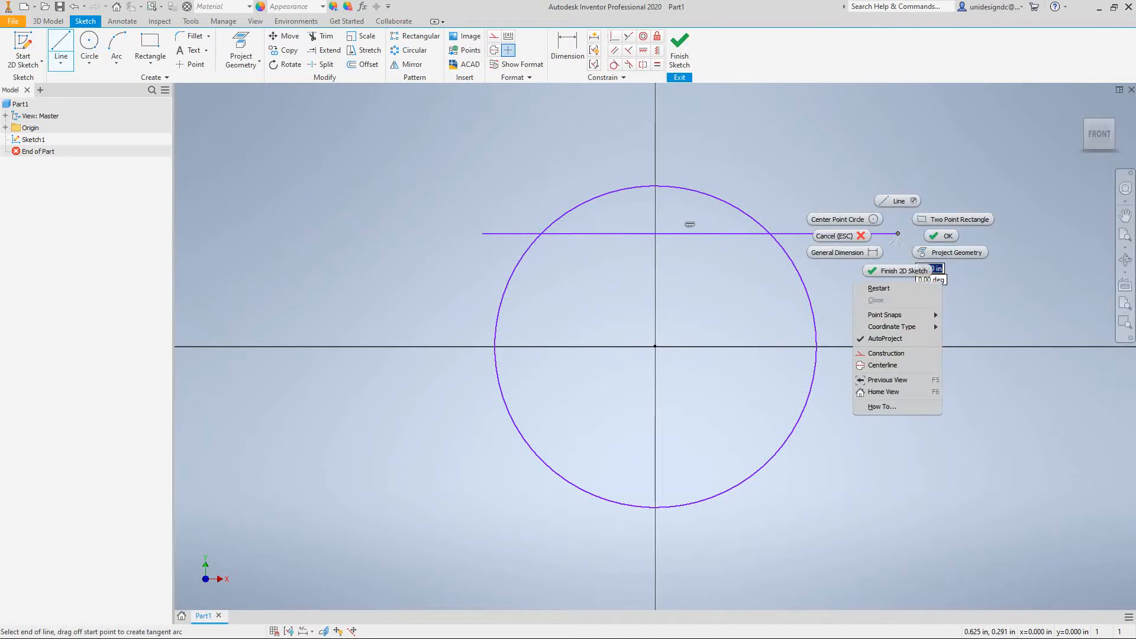
{"action": "left_click", "coordinate": [852, 235]}
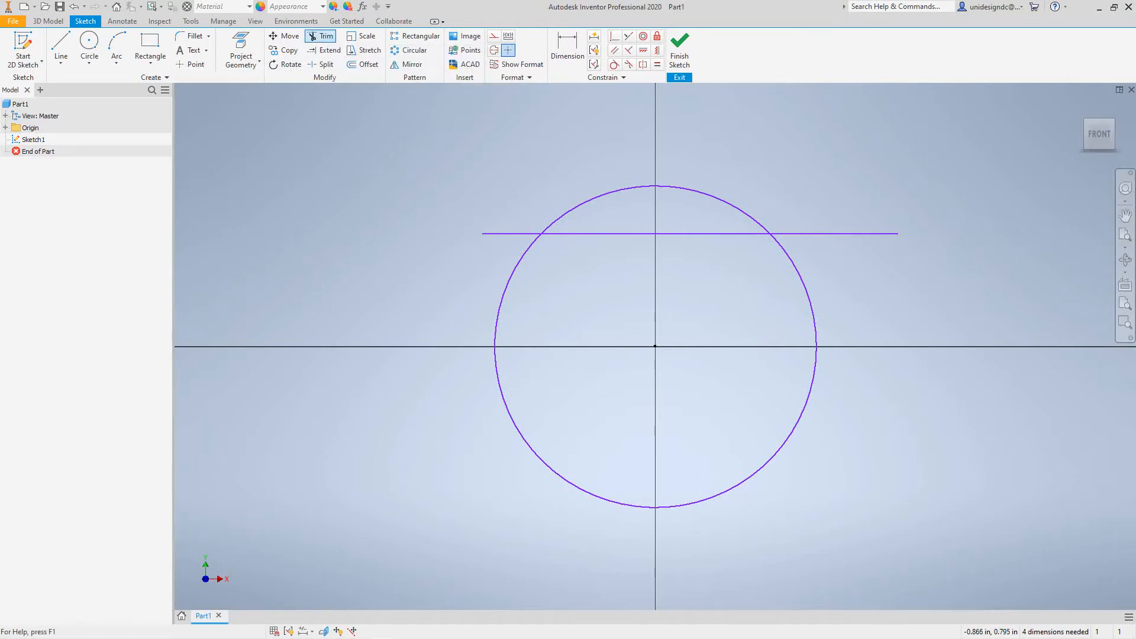
Trim both overhanging line ends and the circle's arc above the line, leaving a circle with a flat upper edge
{"action": "left_click", "coordinate": [320, 36]}
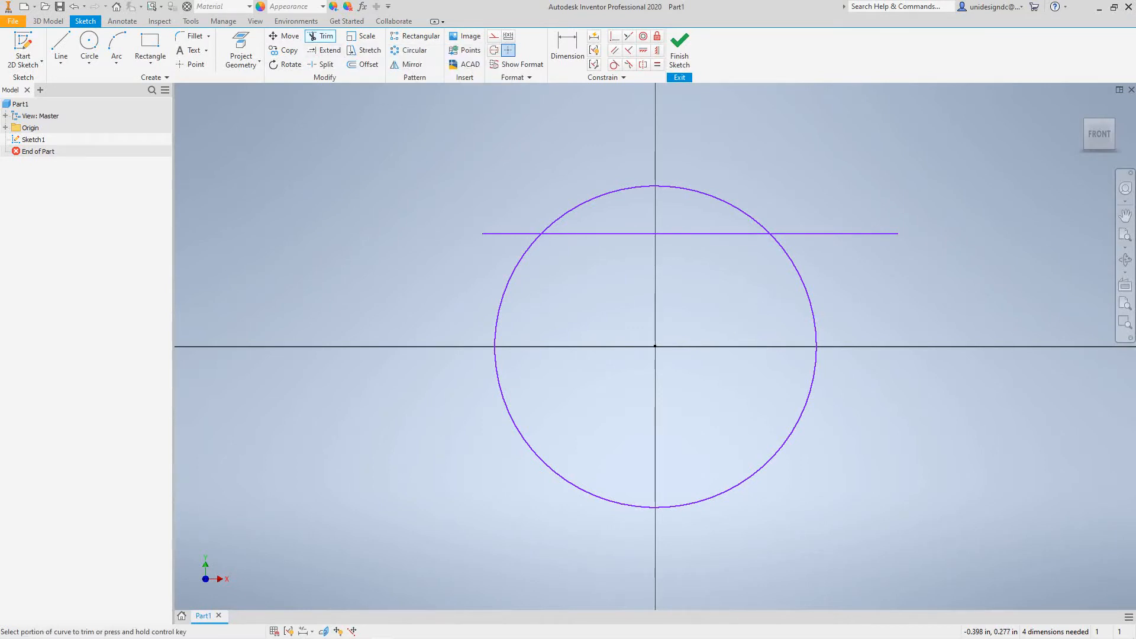
{"action": "left_click", "coordinate": [505, 233]}
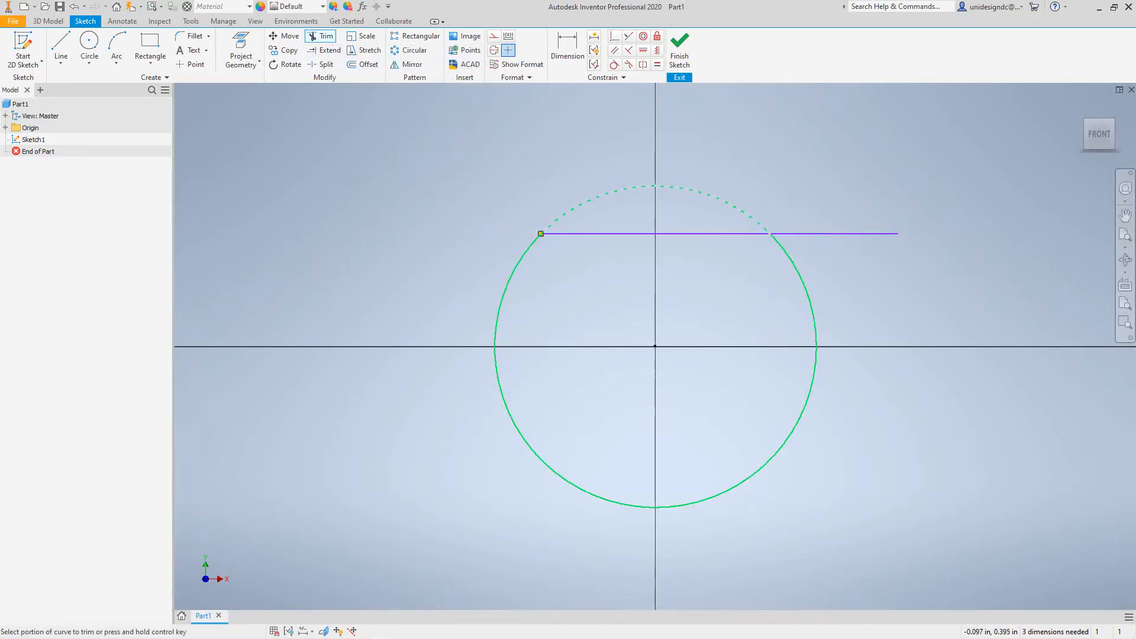
{"action": "left_click", "coordinate": [663, 203]}
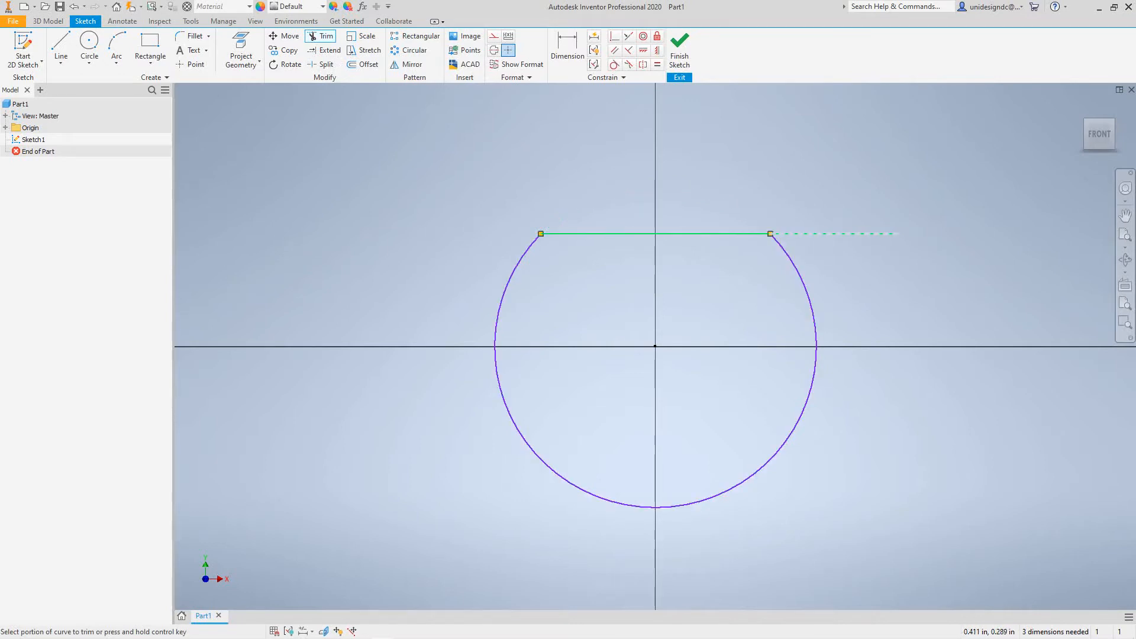
{"action": "left_click", "coordinate": [834, 234]}
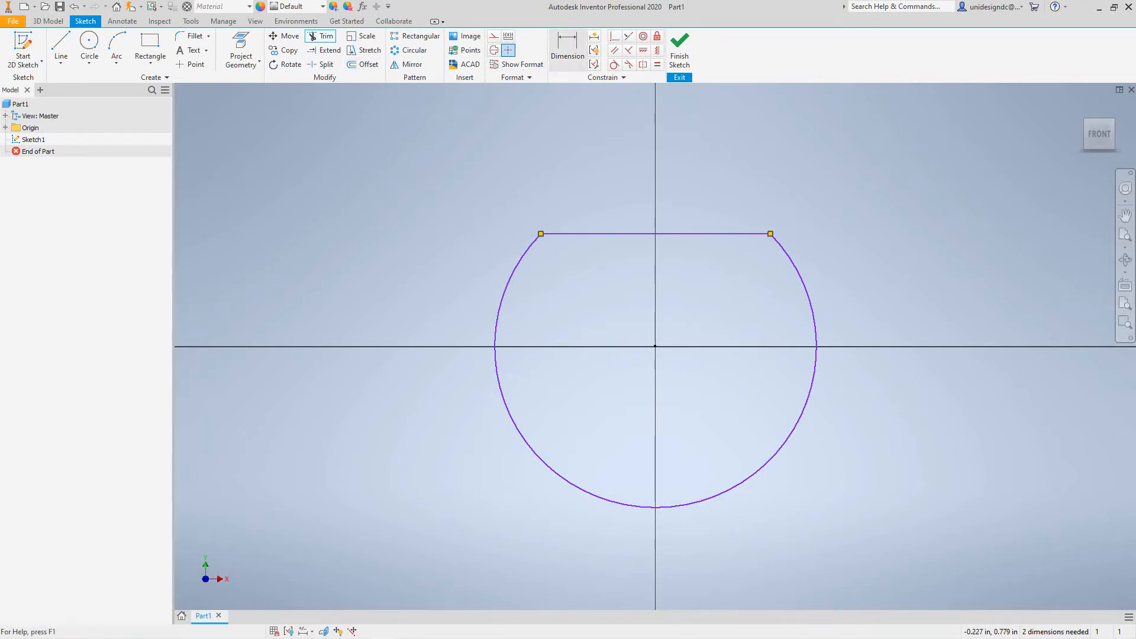
Dimension the large arc with a radius of .630 in
{"action": "left_click", "coordinate": [568, 49]}
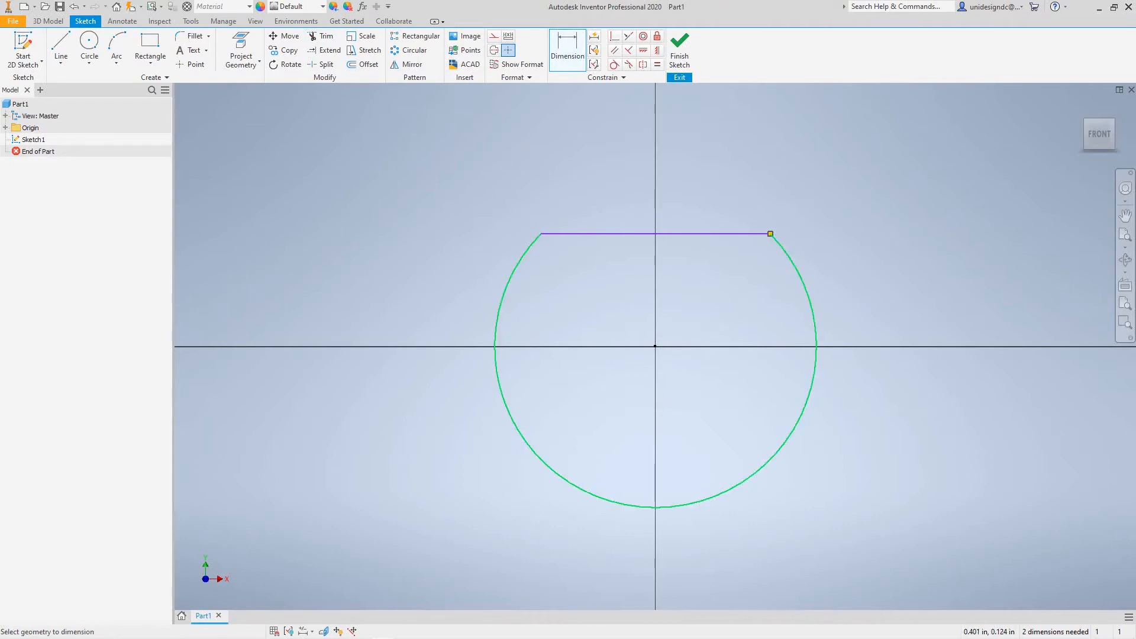
{"action": "left_click", "coordinate": [802, 276]}
{"action": "left_click", "coordinate": [962, 212]}
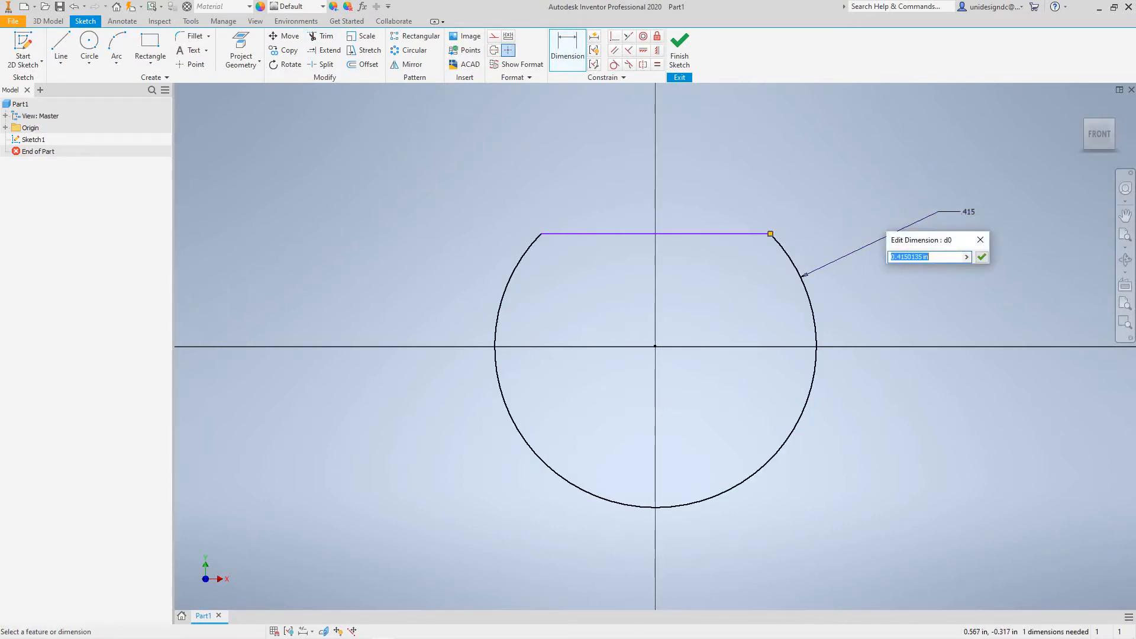
{"action": "type", "text": ".63"}
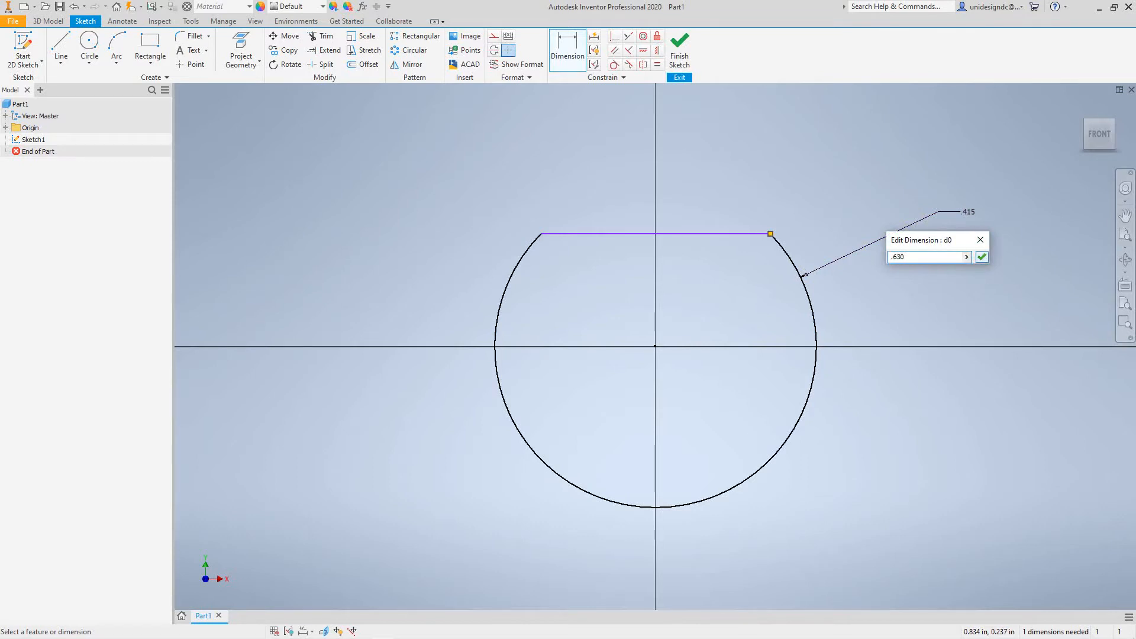
{"action": "left_click", "coordinate": [981, 257]}
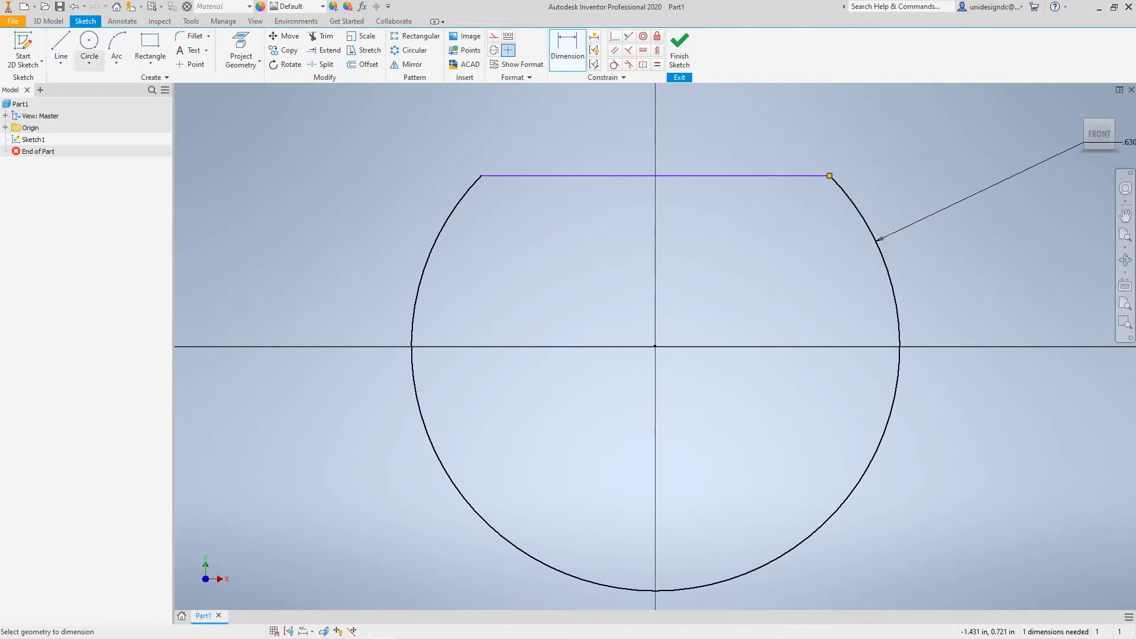
Dimension the profile's overall height from the flat edge to the lowest point of the arc as 1.102 in
{"action": "left_click", "coordinate": [567, 50]}
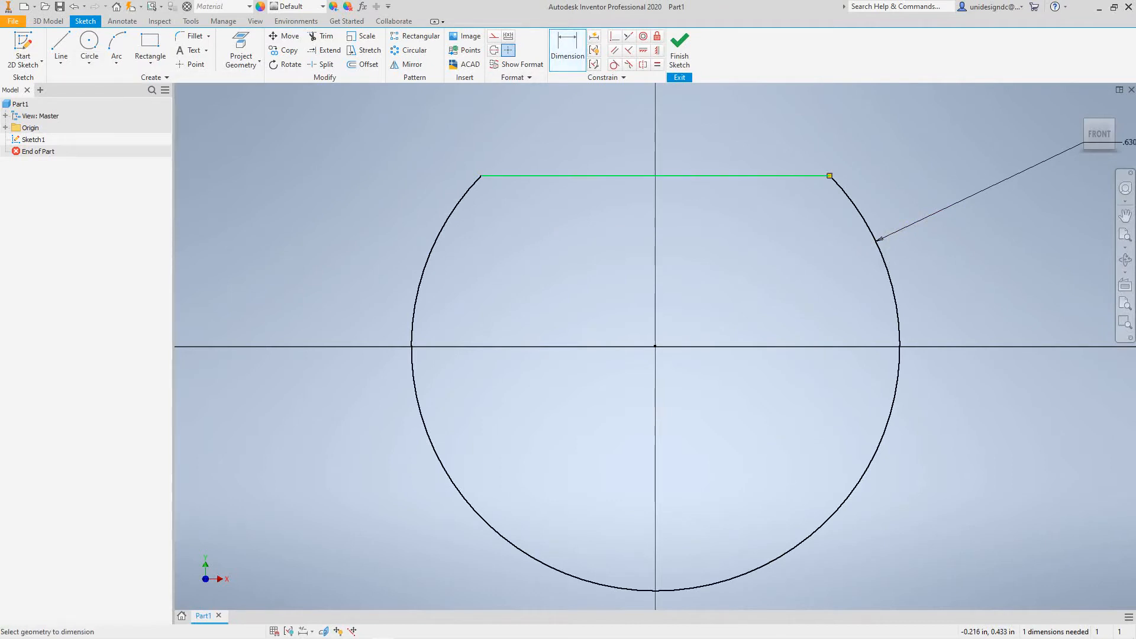
{"action": "left_click", "coordinate": [572, 176]}
{"action": "middle_click_drag", "start_coordinate": [589, 303], "coordinate": [575, 124]}
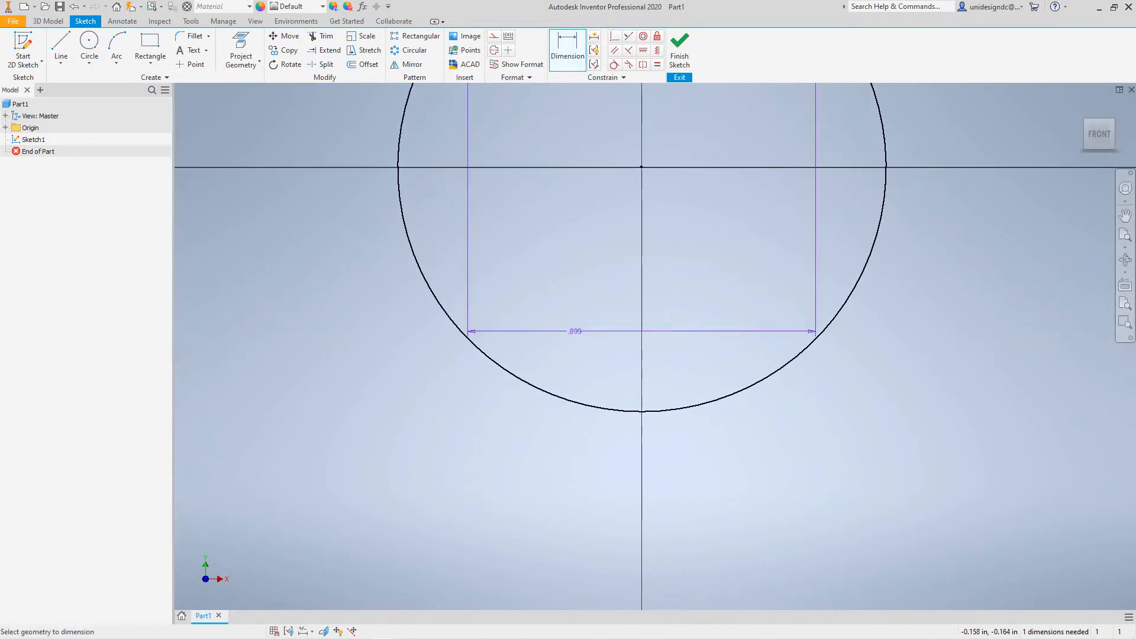
{"action": "key", "text": "Escape"}
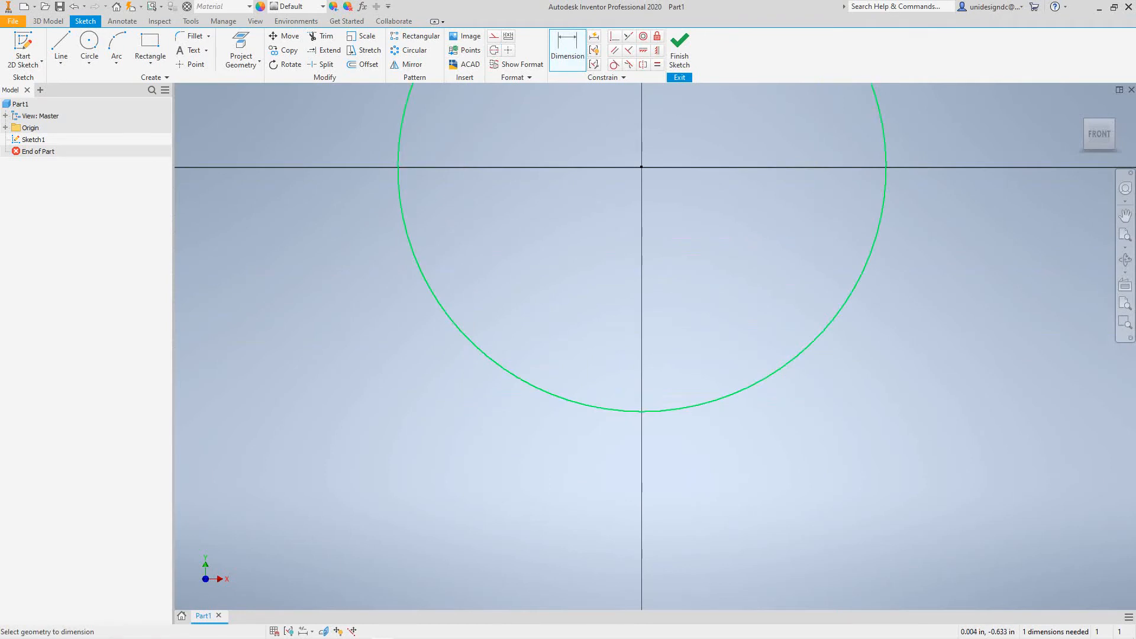
{"action": "left_click", "coordinate": [642, 412]}
{"action": "scroll", "coordinate": [382, 399], "scroll_direction": "down", "scroll_amount": 4}
{"action": "middle_click_drag", "start_coordinate": [381, 400], "coordinate": [412, 428]}
{"action": "scroll", "coordinate": [413, 427], "scroll_direction": "up", "scroll_amount": 6}
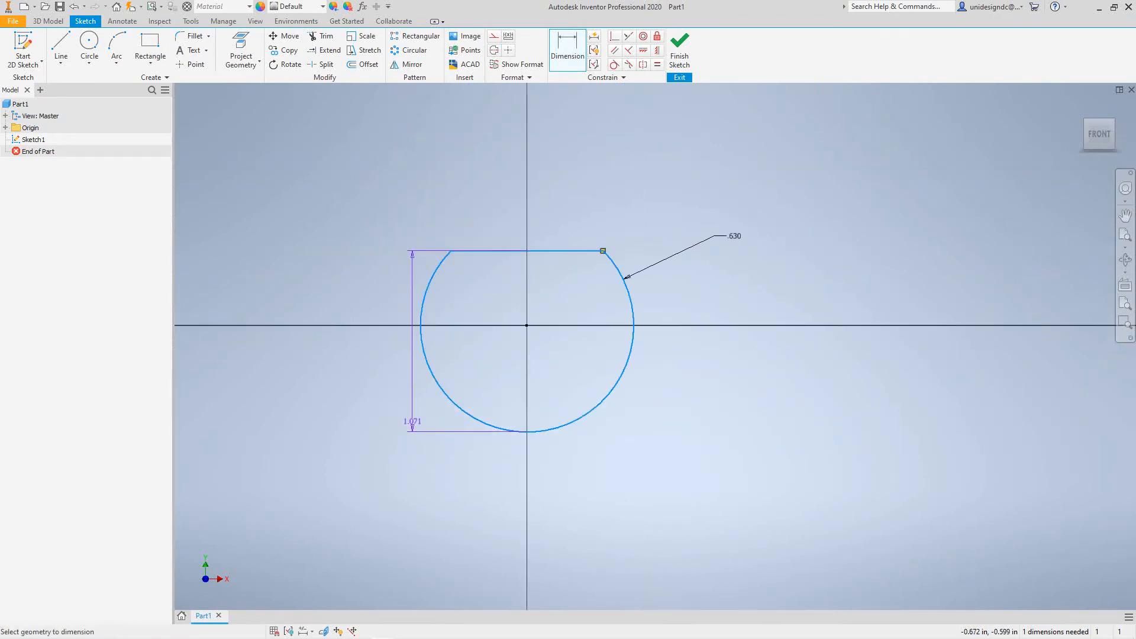
{"action": "left_click", "coordinate": [345, 402]}
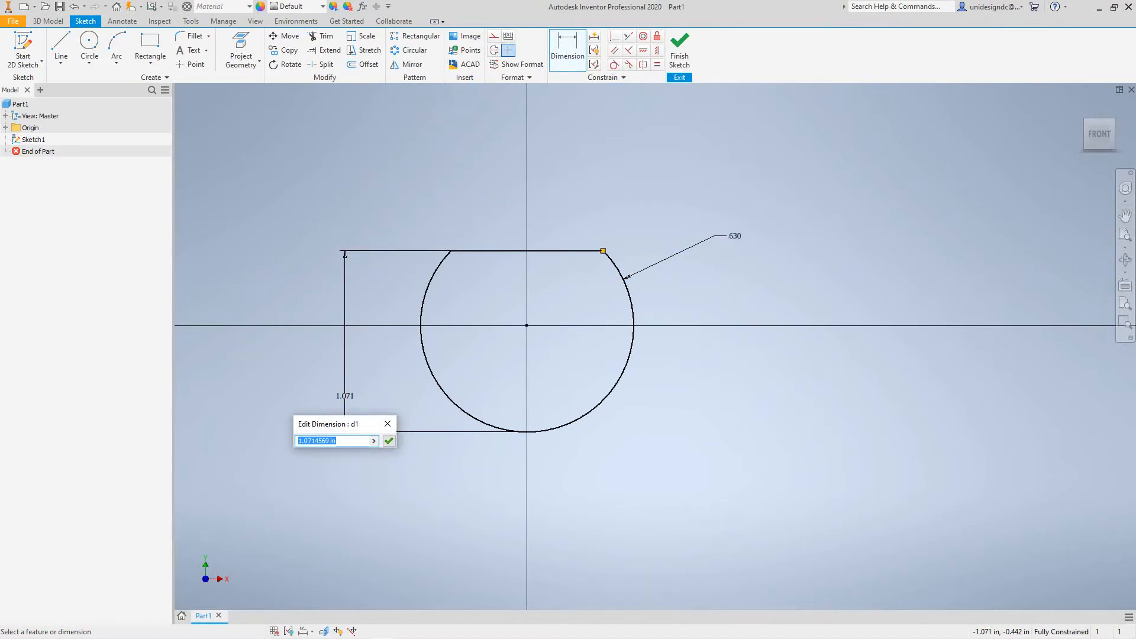
{"action": "type", "text": "1.102"}
{"action": "left_click", "coordinate": [389, 441]}
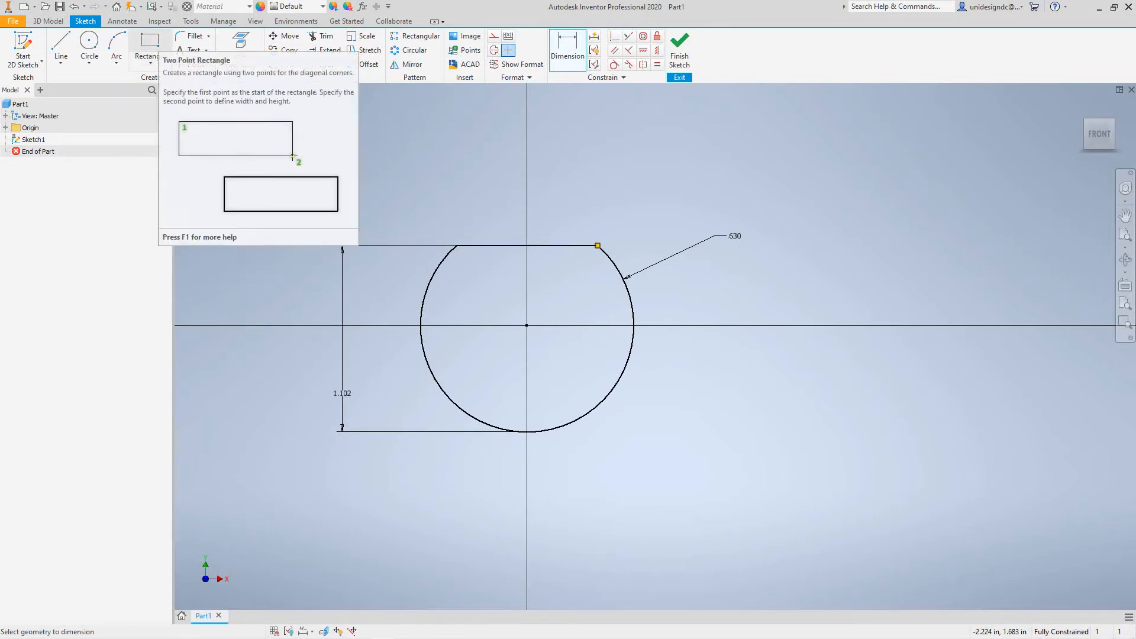
Sketch a center point arc slot about 0.12 in wide, centred on the origin, inside the profile's right side
{"action": "left_click", "coordinate": [151, 62]}
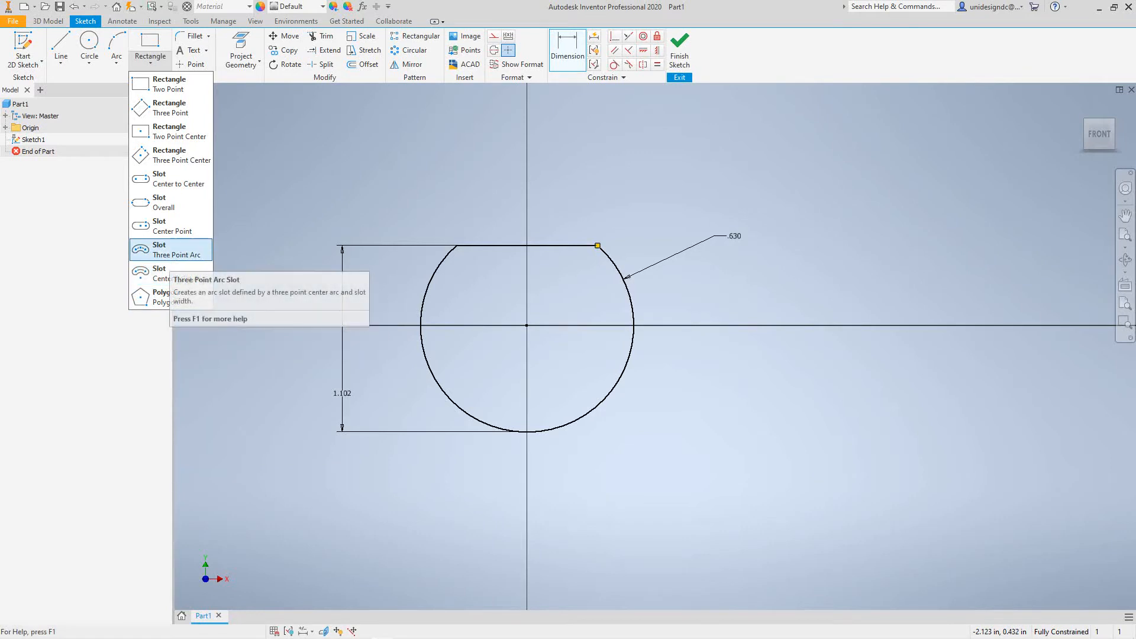
{"action": "left_click", "coordinate": [171, 272]}
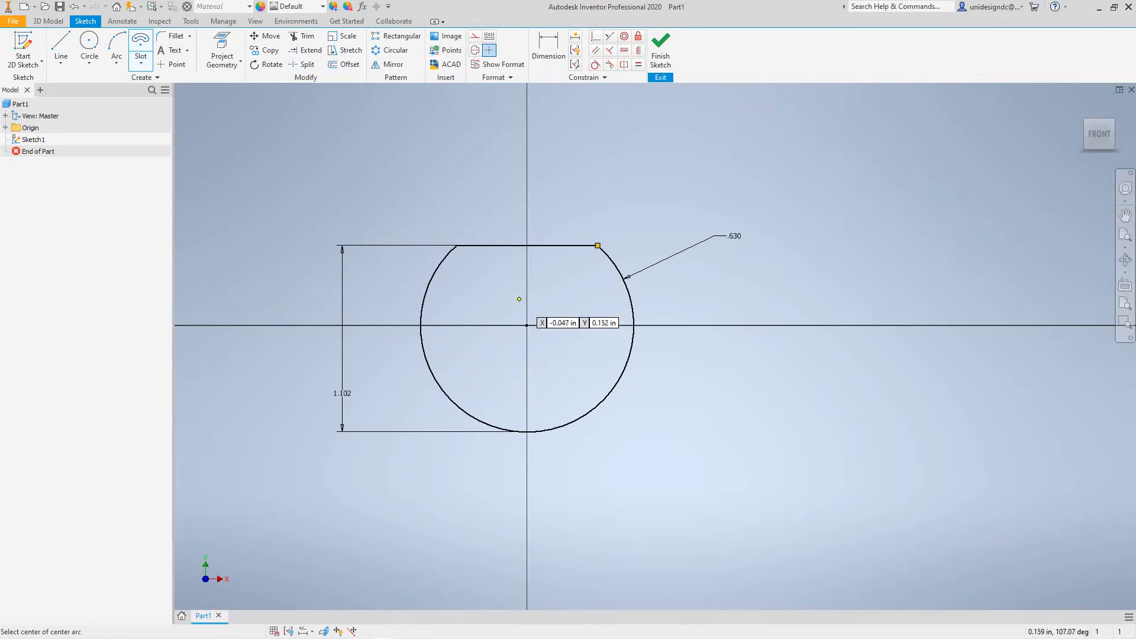
{"action": "left_click", "coordinate": [527, 325]}
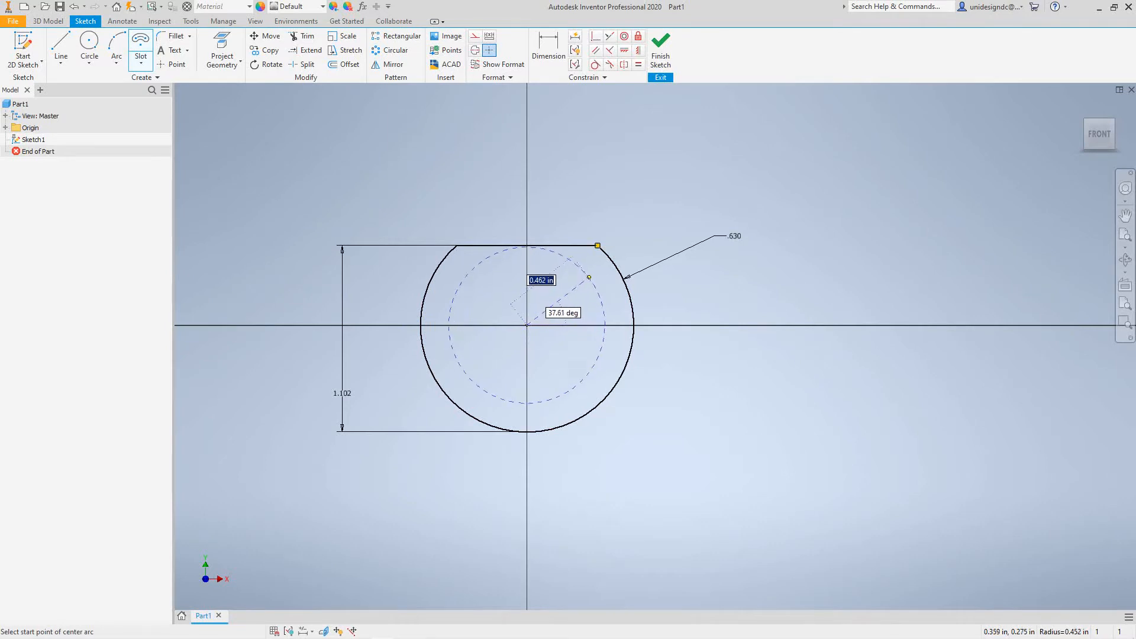
{"action": "left_click", "coordinate": [590, 272]}
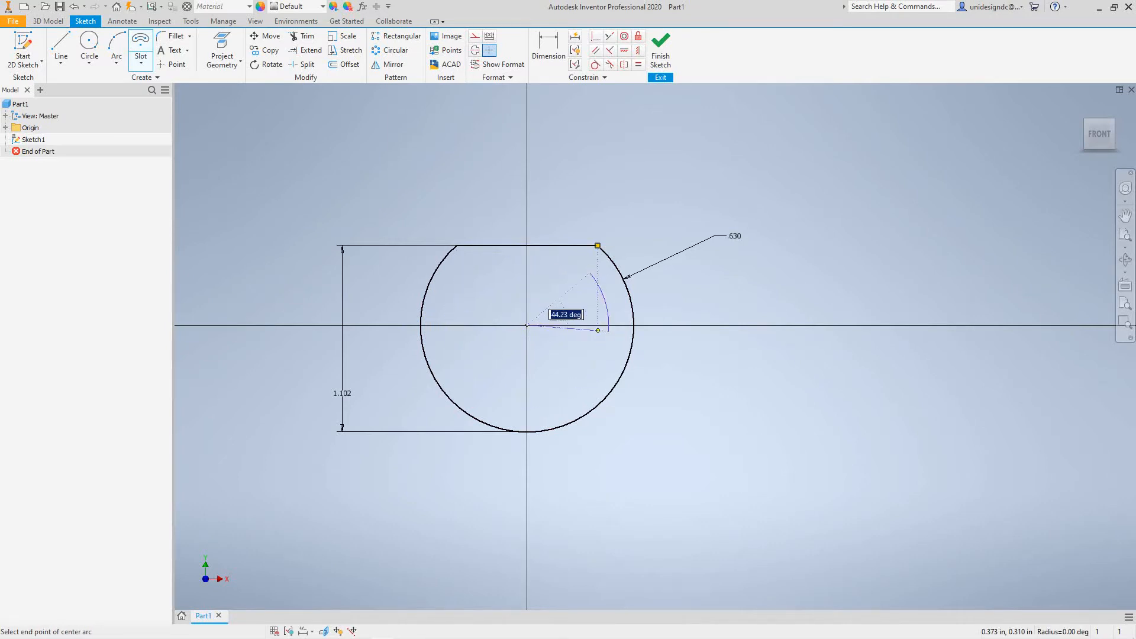
{"action": "left_click", "coordinate": [587, 385]}
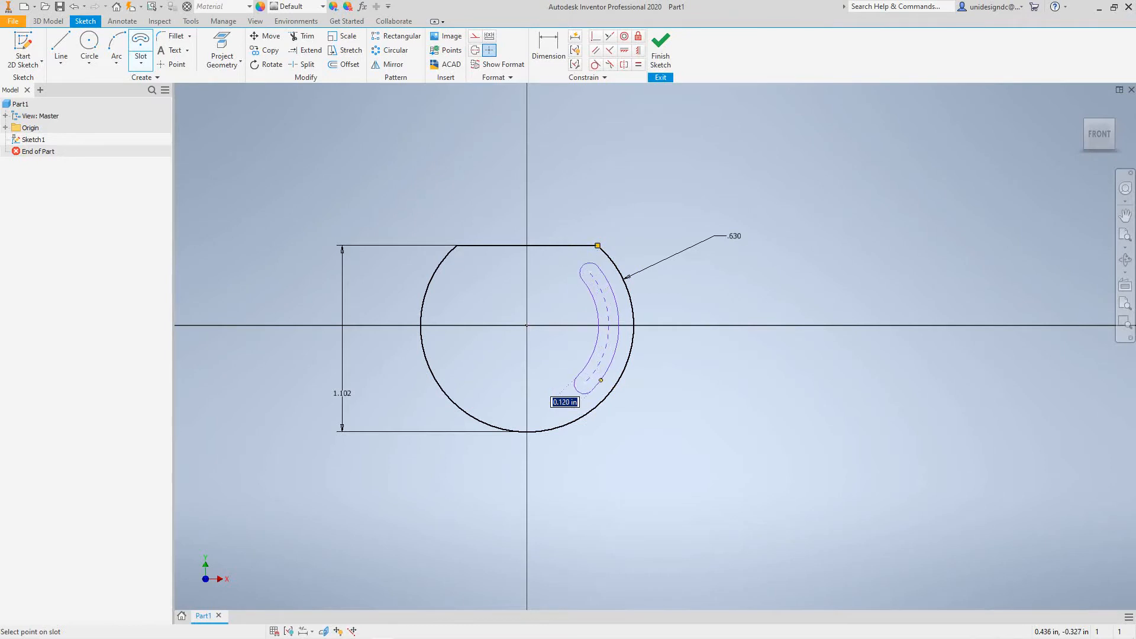
{"action": "left_click", "coordinate": [601, 380]}
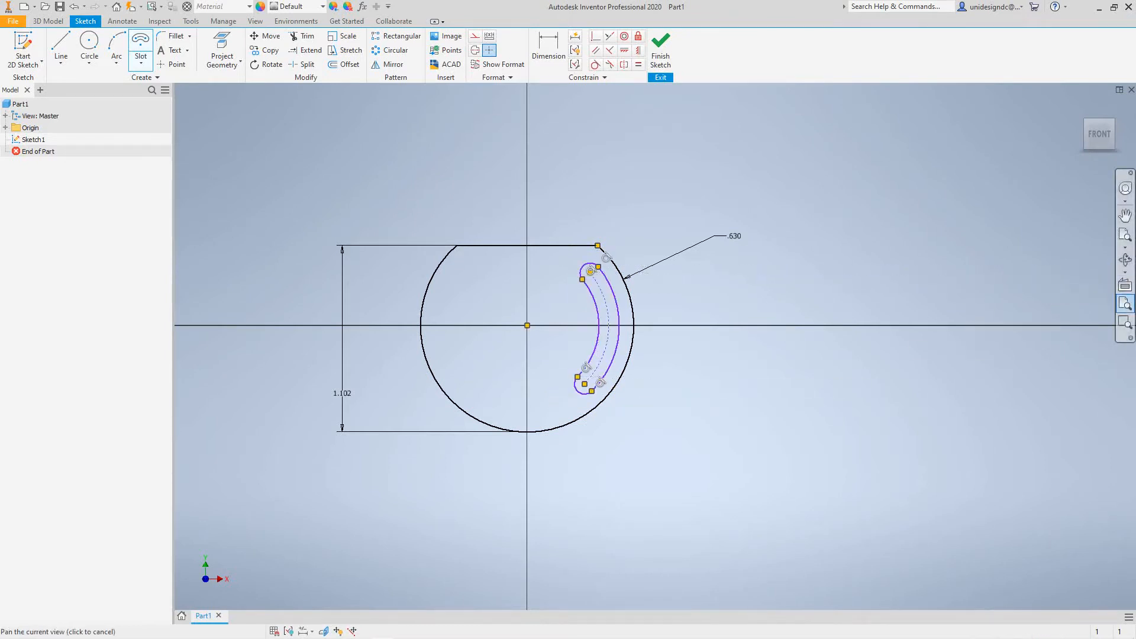
{"action": "scroll", "coordinate": [444, 325], "scroll_direction": "up", "scroll_amount": 5}
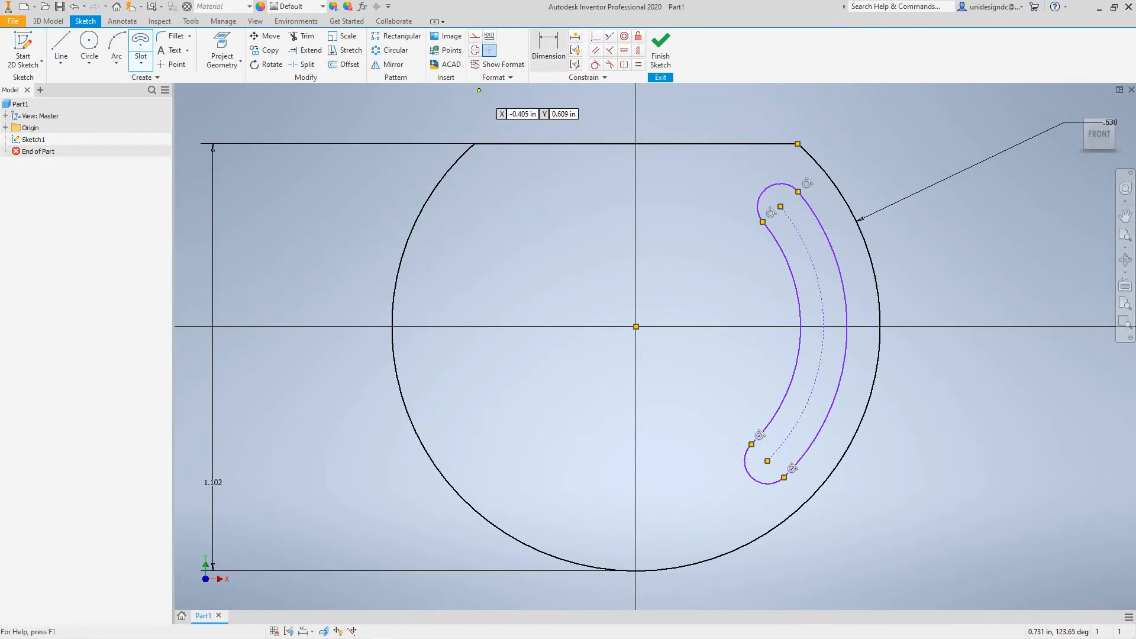
Dimension the angle between the arc slot's two end centres about the origin as 30 degrees
{"action": "left_click", "coordinate": [549, 49]}
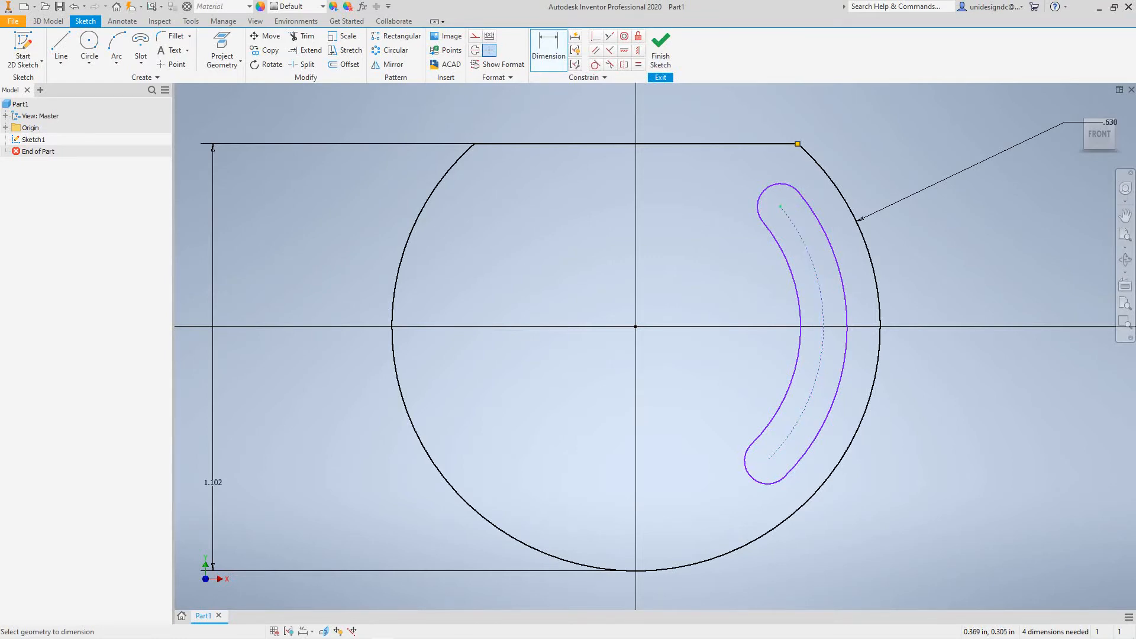
{"action": "left_click", "coordinate": [781, 207]}
{"action": "left_click", "coordinate": [635, 326]}
{"action": "left_click", "coordinate": [767, 460]}
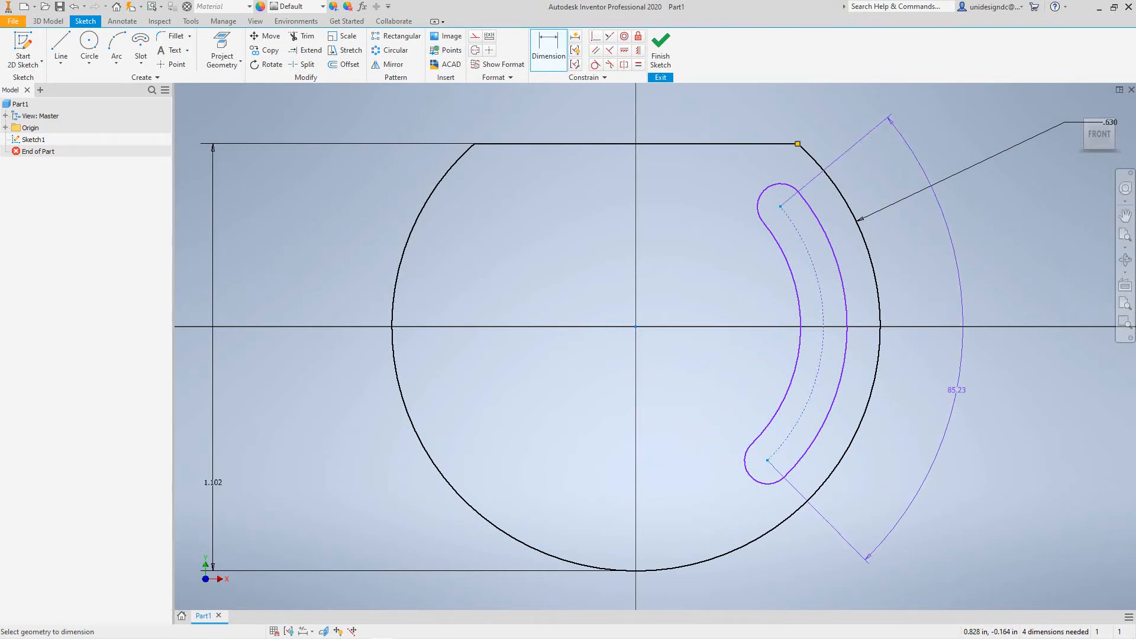
{"action": "left_click", "coordinate": [957, 391]}
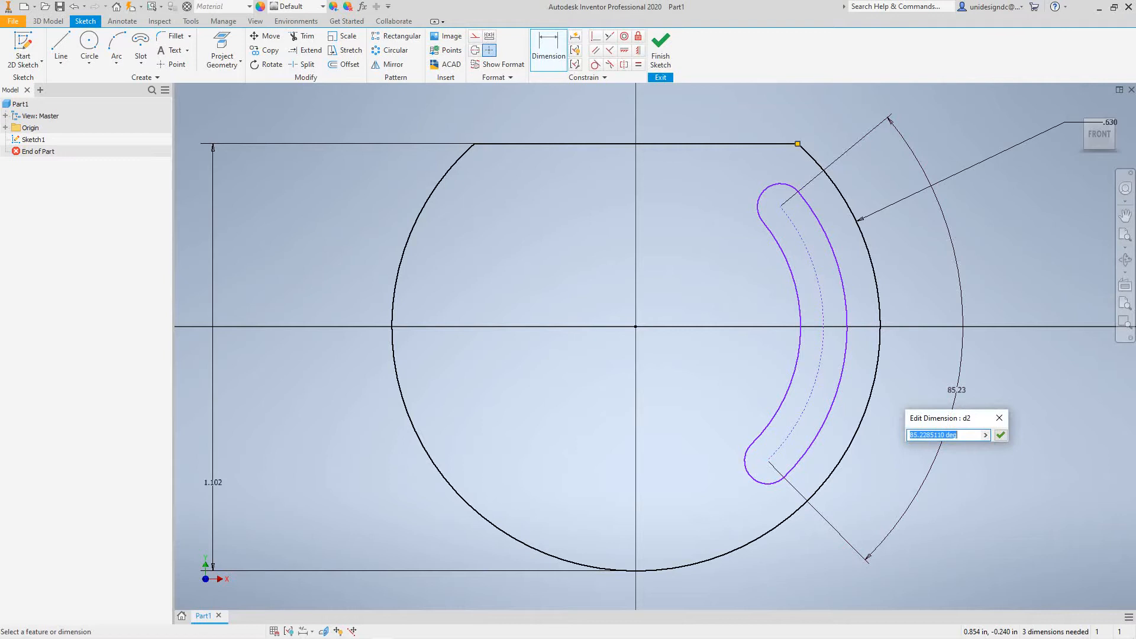
{"action": "type", "text": "30"}
{"action": "left_click", "coordinate": [1000, 435]}
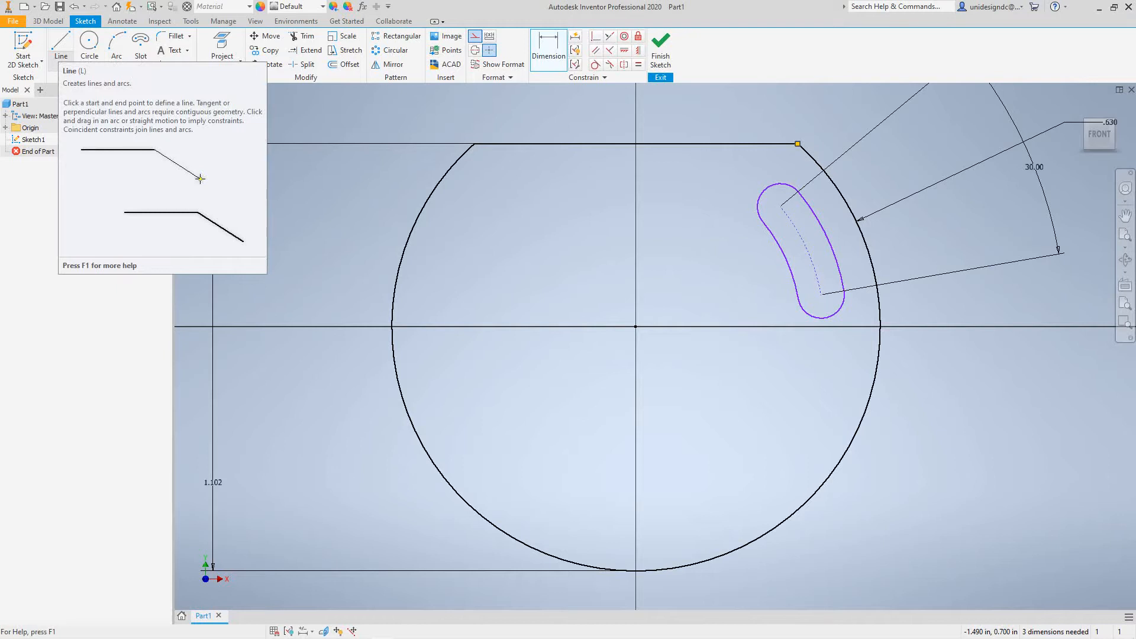
Draw a horizontal construction line about 0.76 in long from the origin through the slot, ending just outside the circular profile
{"action": "left_click", "coordinate": [61, 43]}
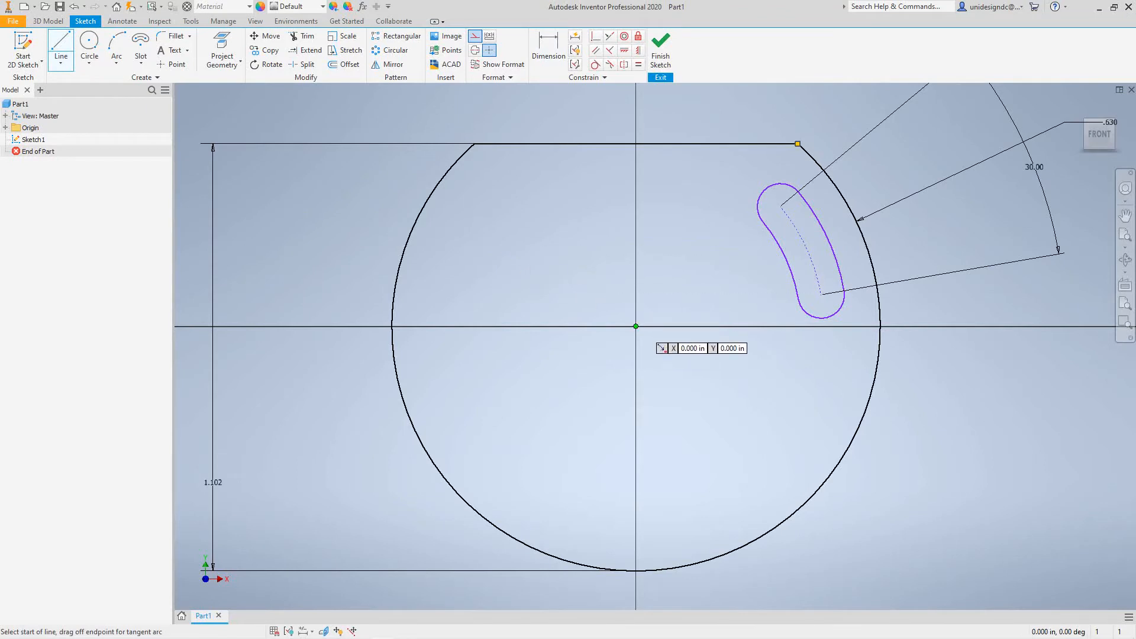
{"action": "left_click", "coordinate": [636, 326]}
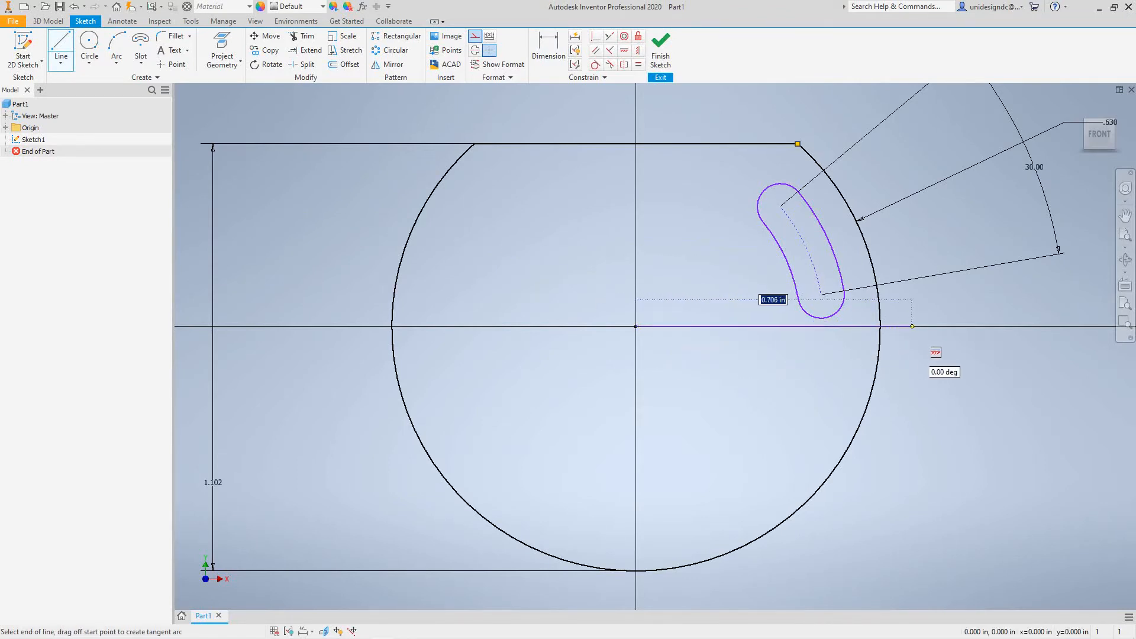
{"action": "left_click", "coordinate": [931, 326]}
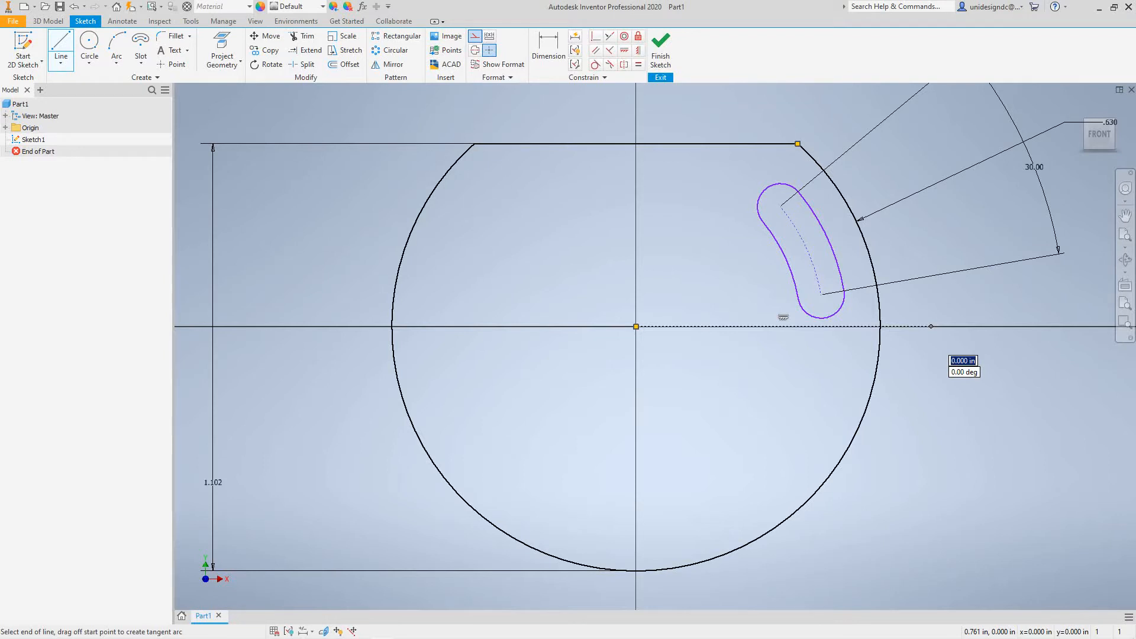
{"action": "right_click", "coordinate": [931, 326]}
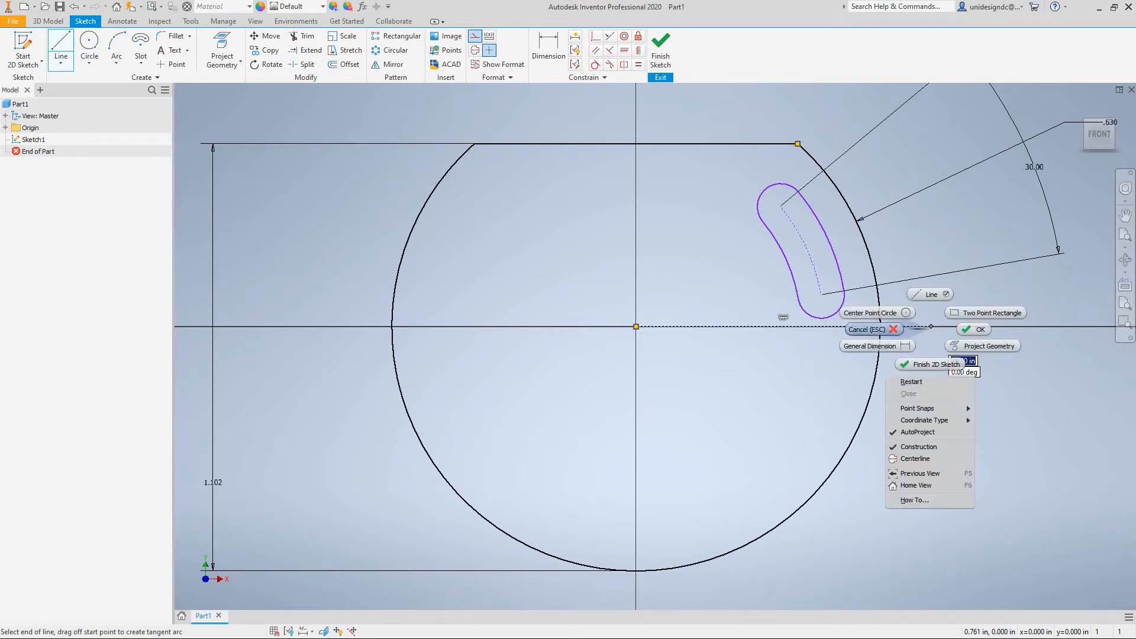
{"action": "left_click", "coordinate": [862, 328]}
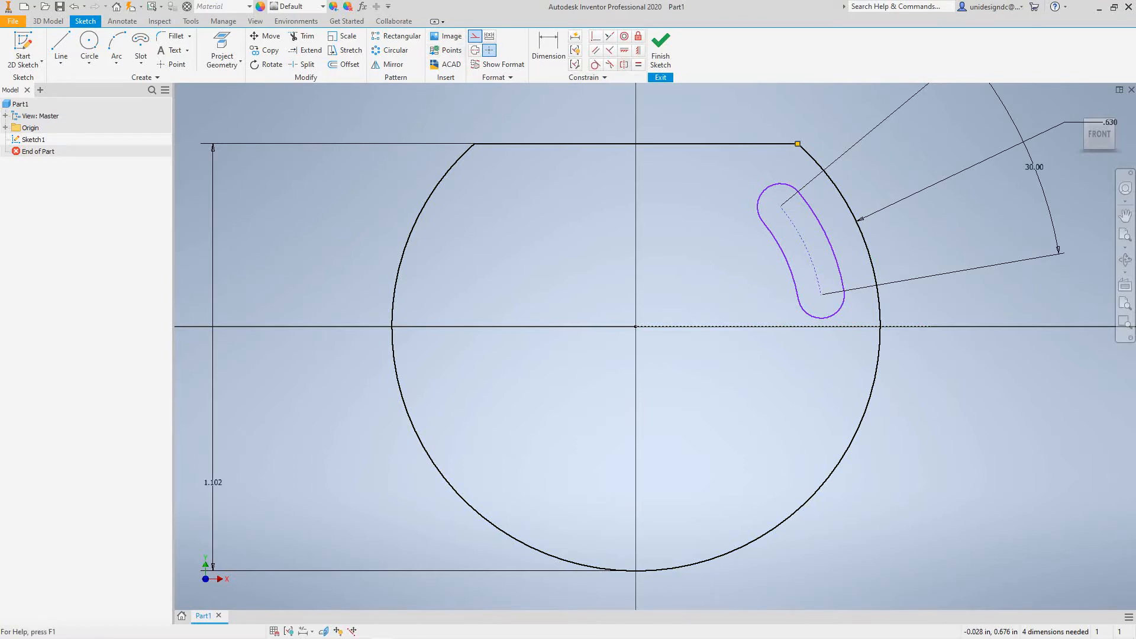
Make the slot's two end centres symmetric about the horizontal construction line
{"action": "left_click", "coordinate": [625, 65]}
{"action": "left_click", "coordinate": [781, 206]}
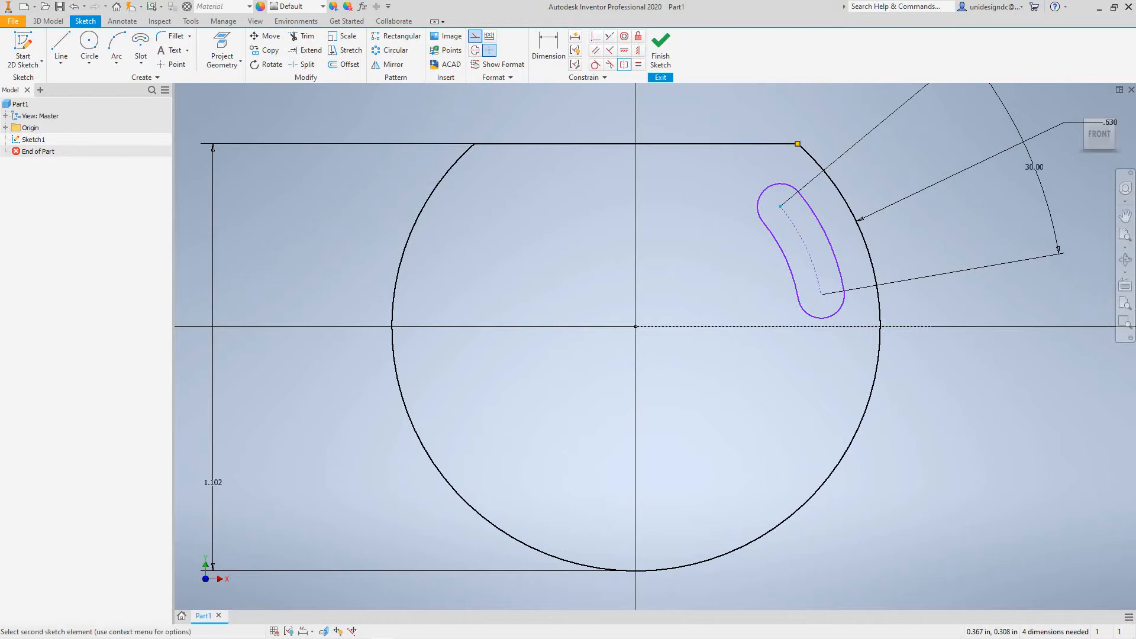
{"action": "left_click", "coordinate": [821, 295]}
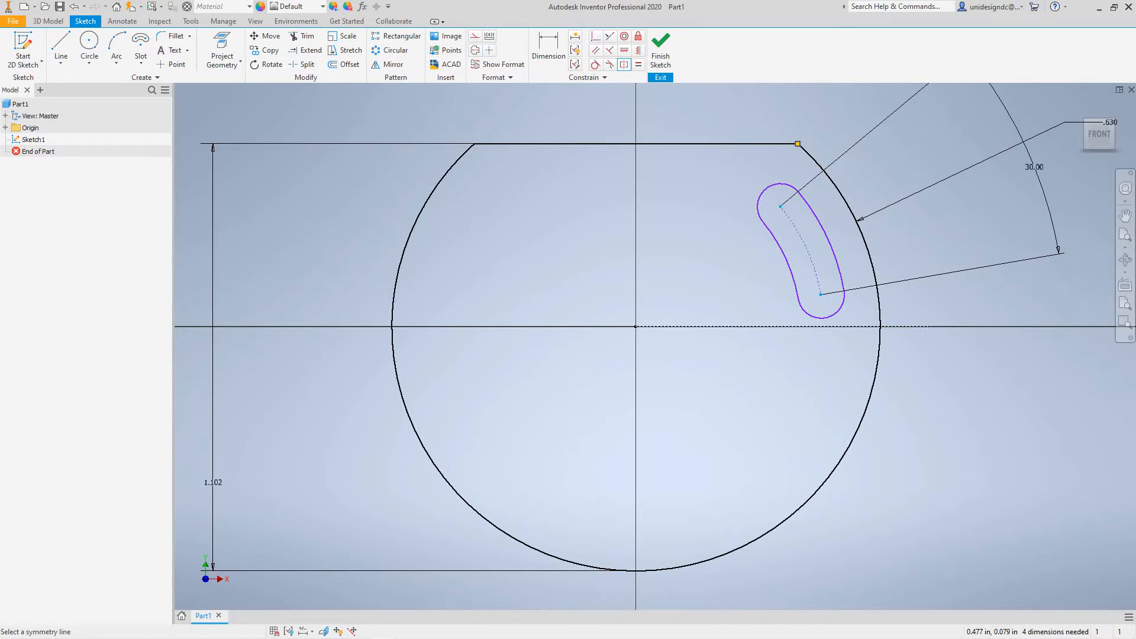
{"action": "left_click", "coordinate": [814, 325]}
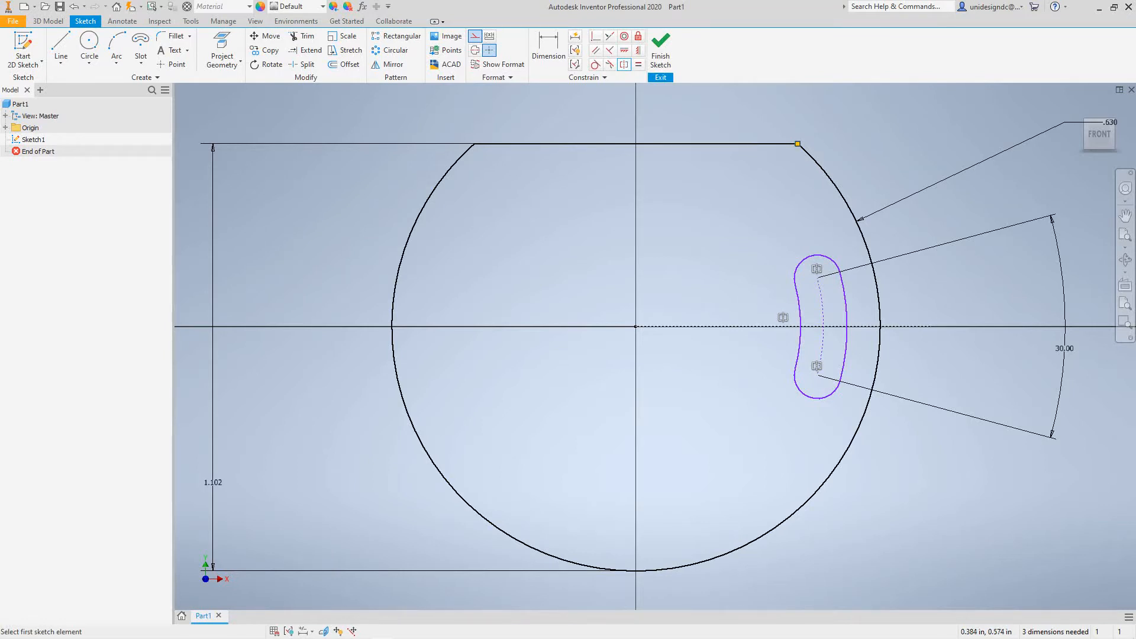
{"action": "right_click", "coordinate": [782, 317]}
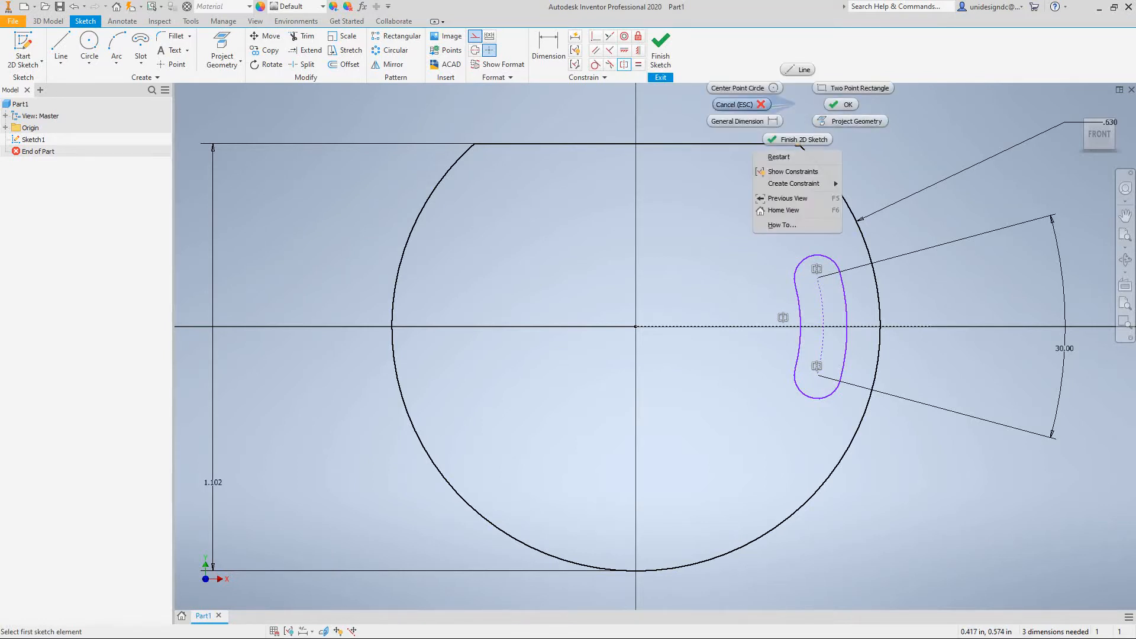
{"action": "left_click", "coordinate": [774, 104]}
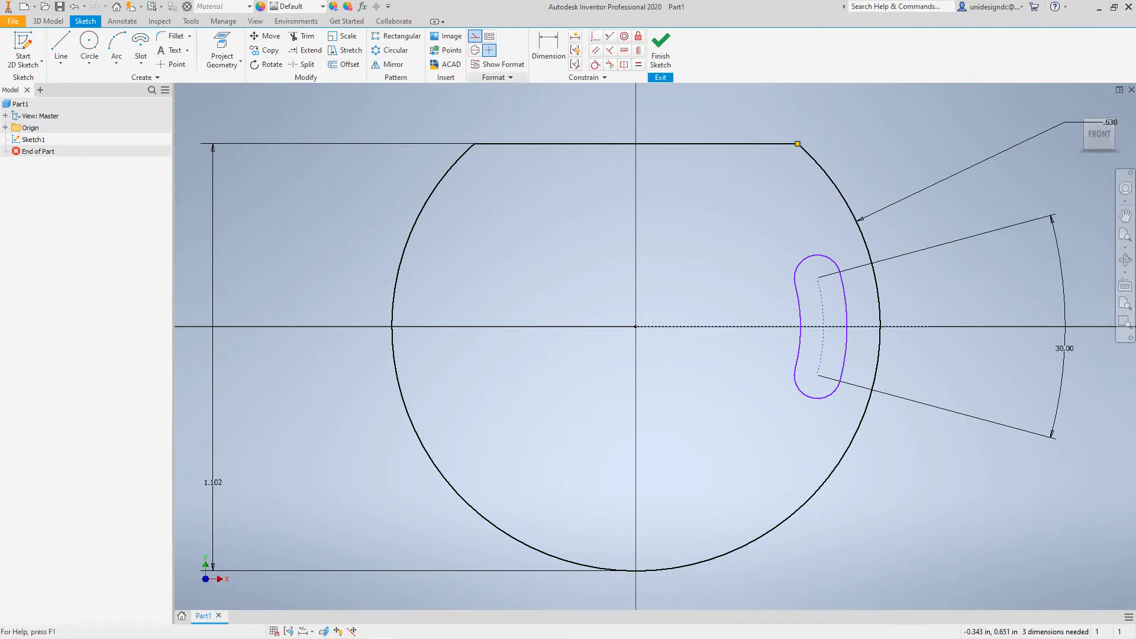
Dimension the radius of the slot's centreline arc as .512 in
{"action": "key", "text": "d"}
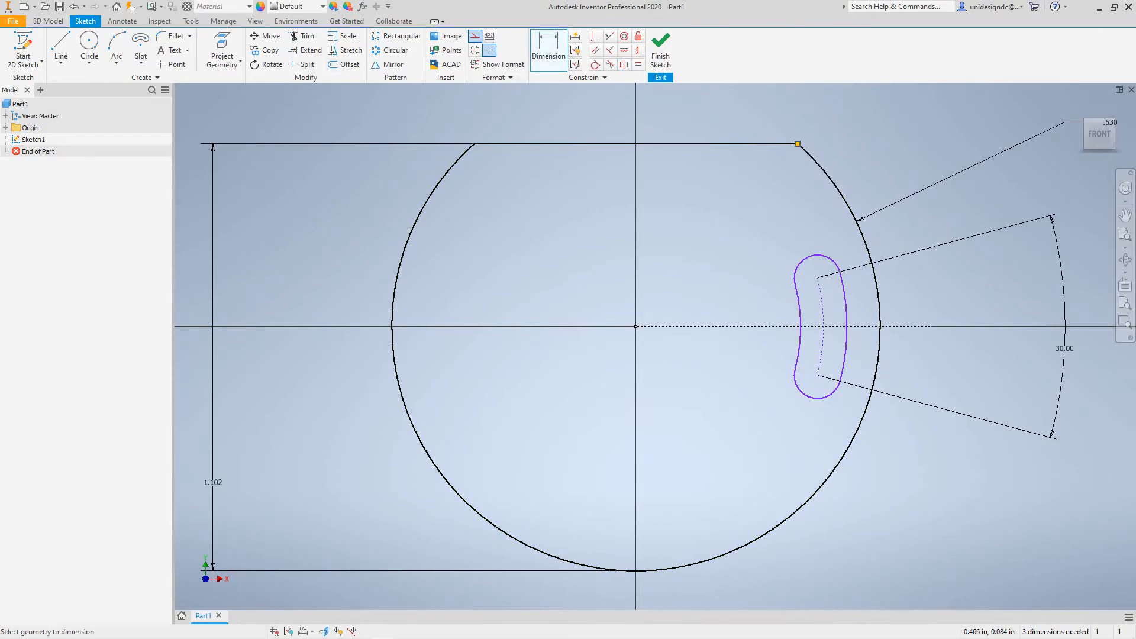
{"action": "left_click", "coordinate": [822, 355]}
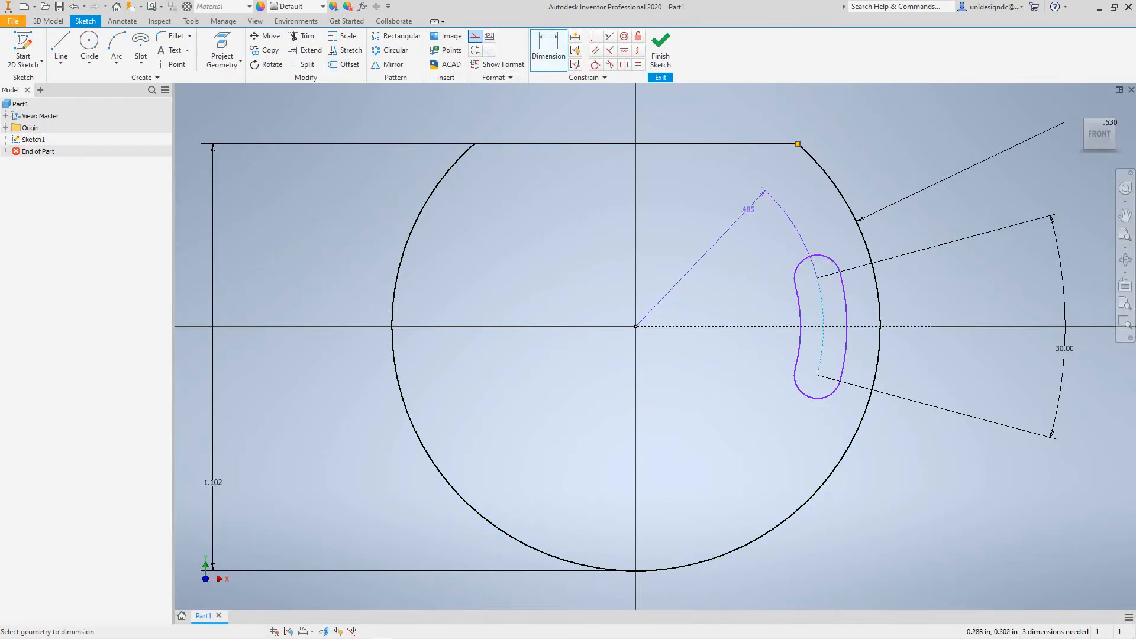
{"action": "left_click", "coordinate": [747, 208]}
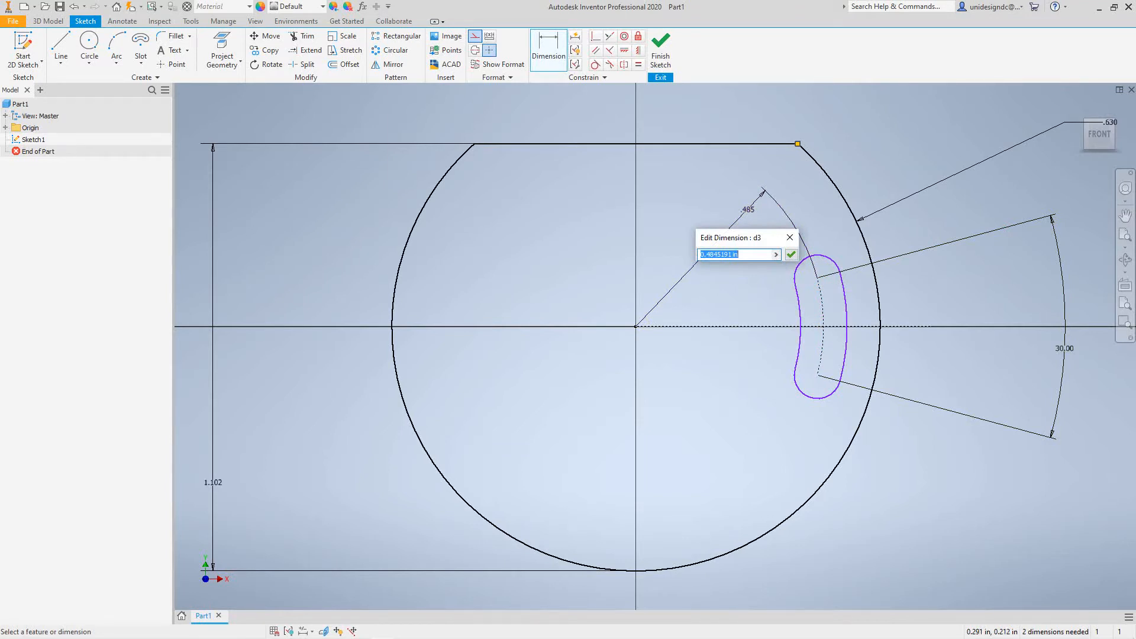
{"action": "type", "text": ".512"}
{"action": "left_click", "coordinate": [792, 254]}
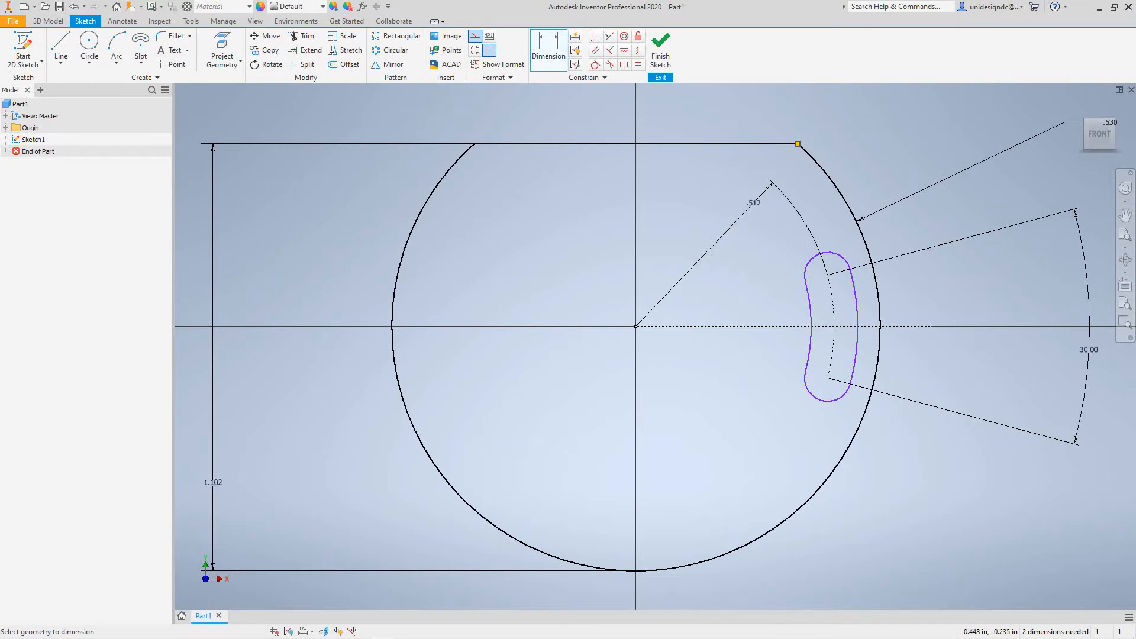
Dimension the radius of the slot's lower rounded end as .039 in
{"action": "left_click", "coordinate": [819, 398]}
{"action": "left_click", "coordinate": [909, 461]}
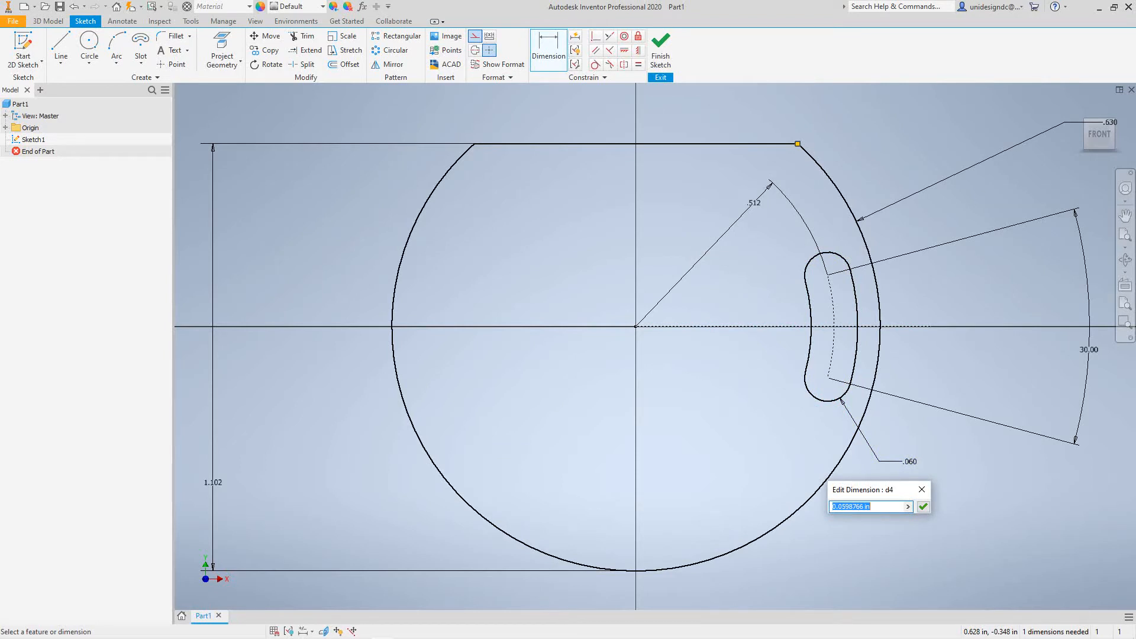
{"action": "type", "text": ".039"}
{"action": "key", "text": "Return"}
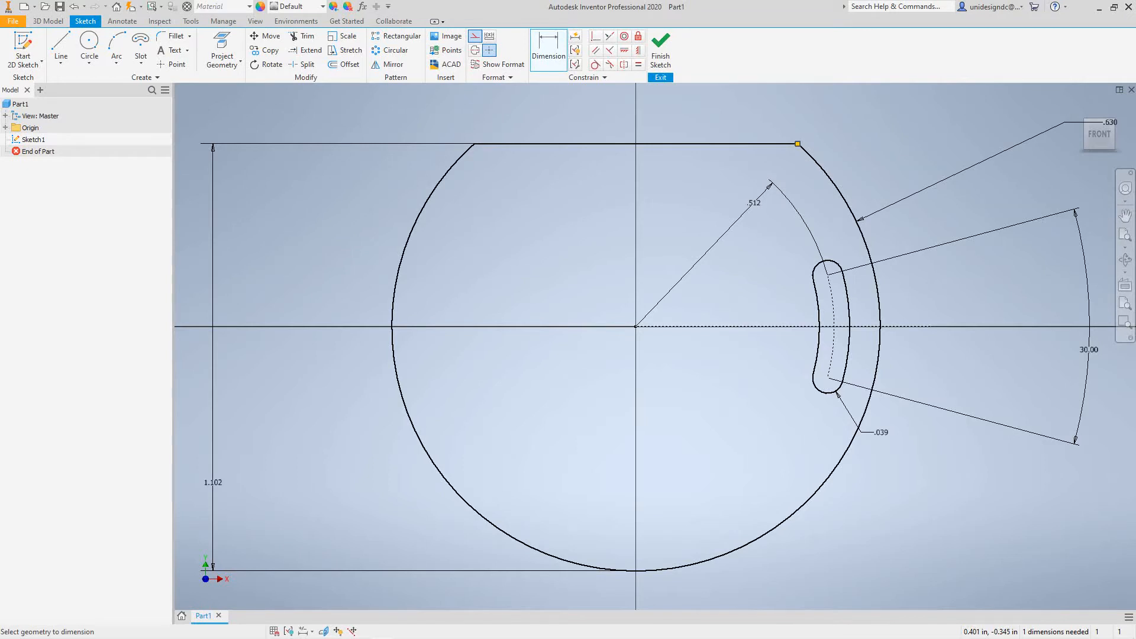
Create a circular pattern of the whole arc slot about the origin with 4 instances over 180 degrees, flipped to run clockwise through the profile's lower half
{"action": "left_click", "coordinate": [391, 50]}
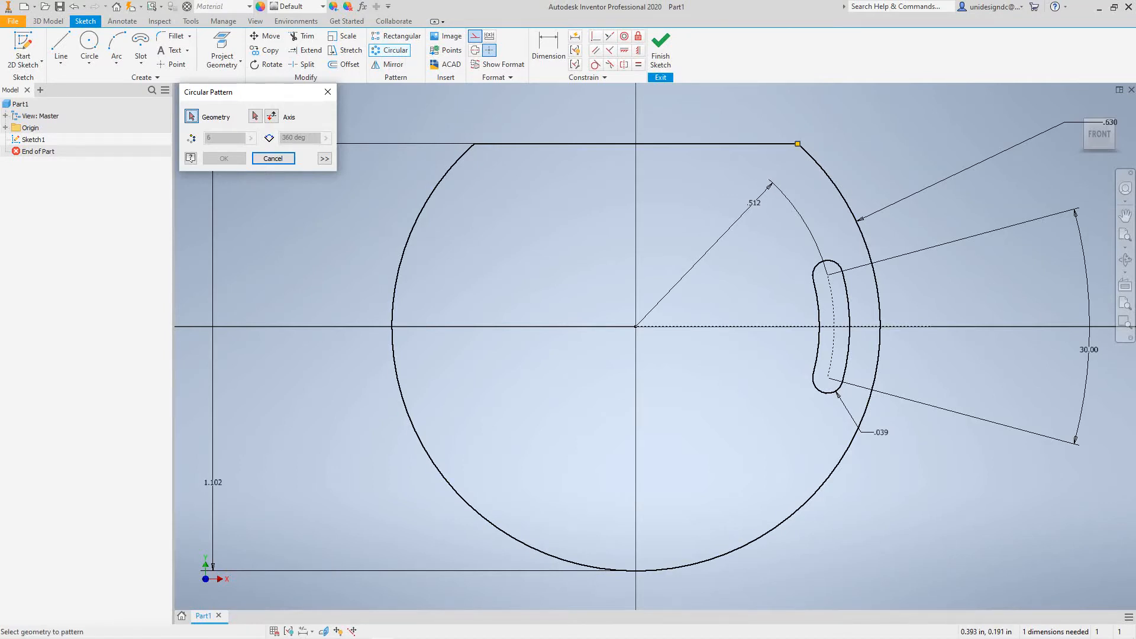
{"action": "left_click_drag", "start_coordinate": [792, 247], "coordinate": [849, 341]}
{"action": "left_click_drag", "start_coordinate": [859, 407], "coordinate": [858, 404]}
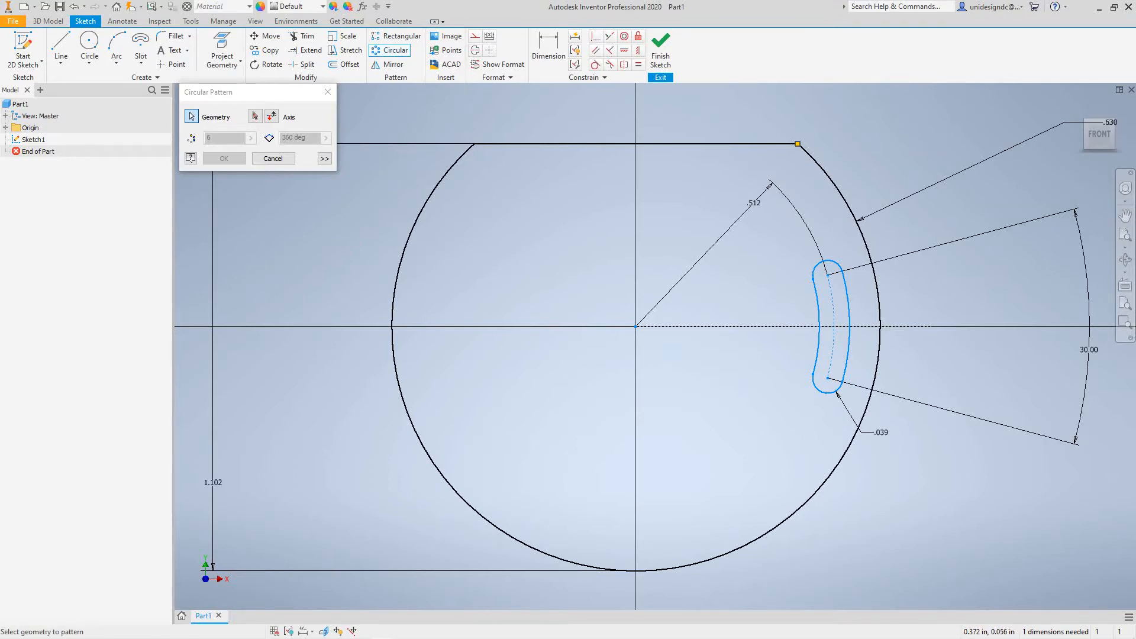
{"action": "left_click", "coordinate": [255, 117]}
{"action": "left_click", "coordinate": [255, 116]}
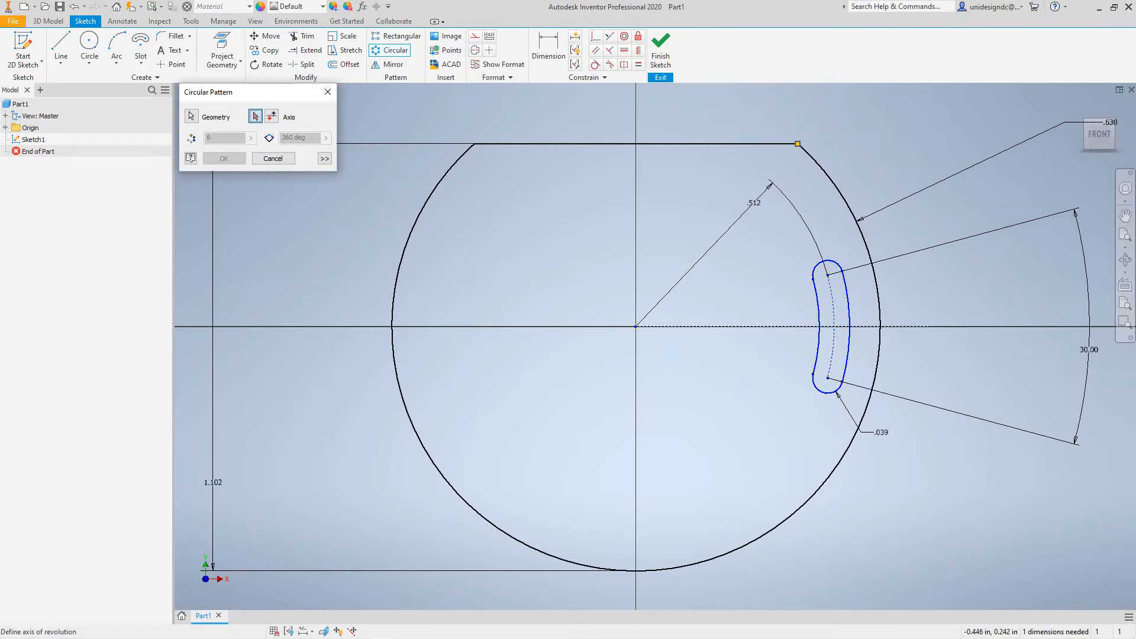
{"action": "left_click", "coordinate": [636, 326]}
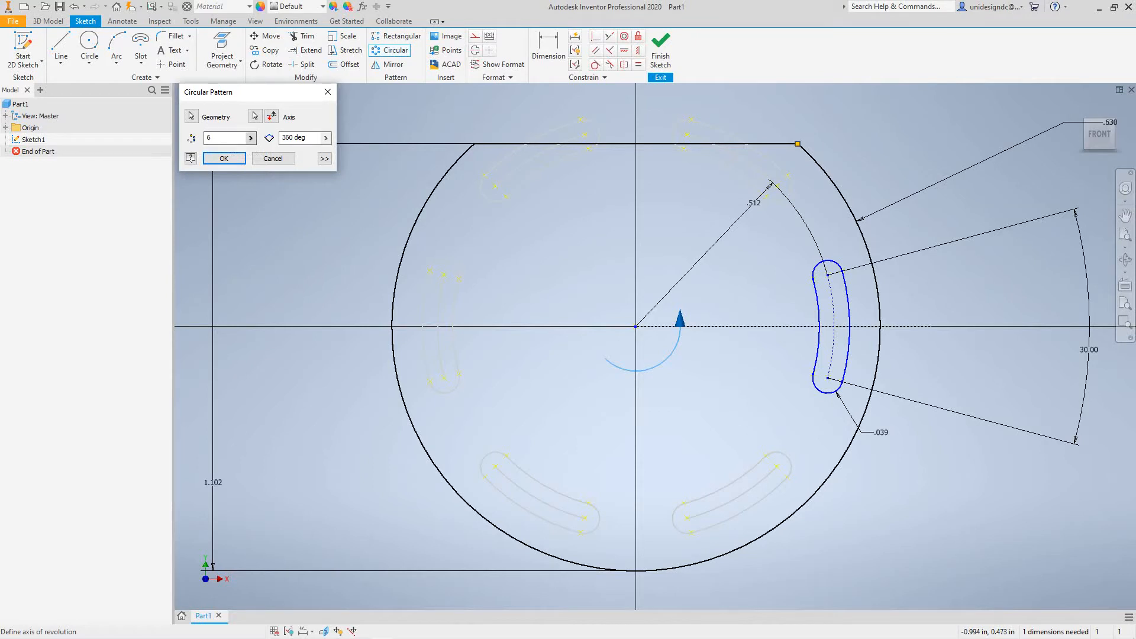
{"action": "left_click", "coordinate": [251, 137]}
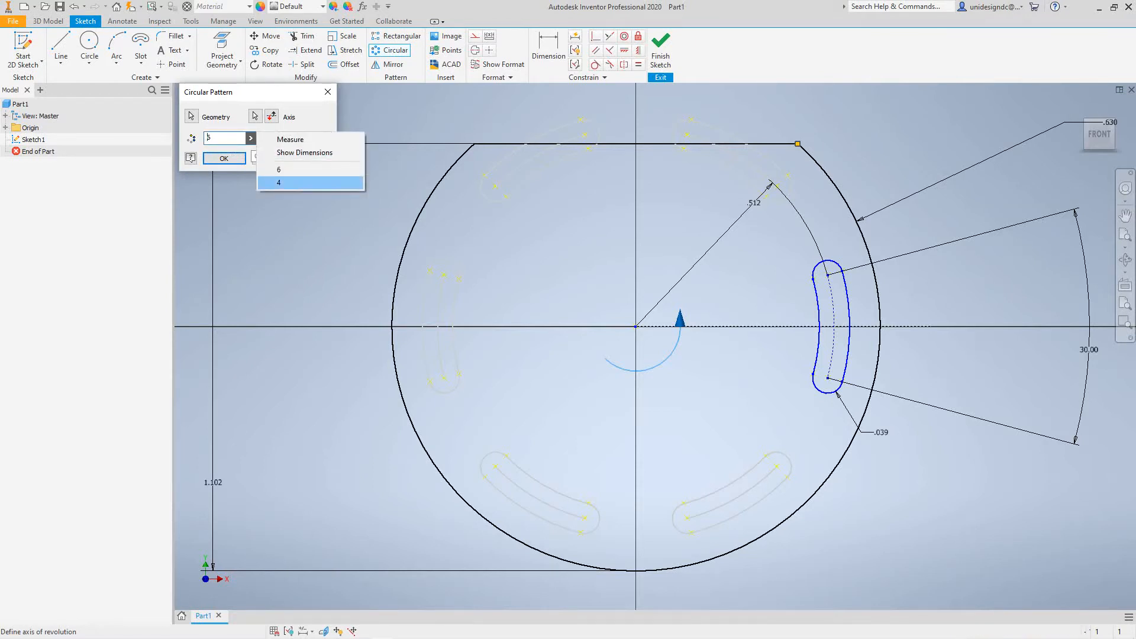
{"action": "left_click", "coordinate": [290, 182]}
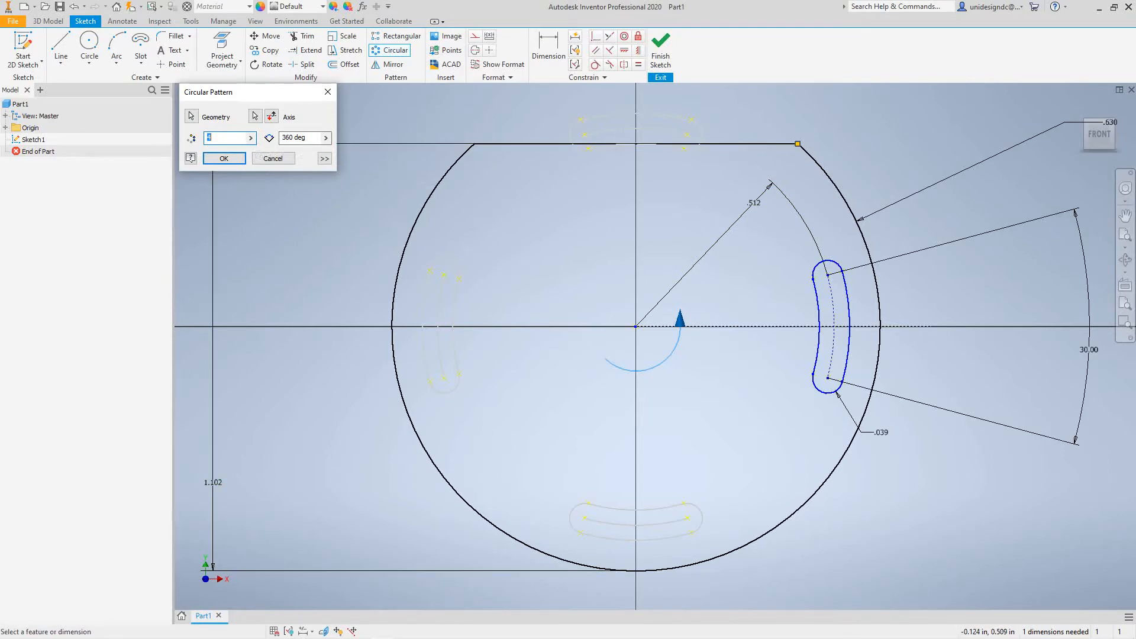
{"action": "left_click", "coordinate": [325, 138]}
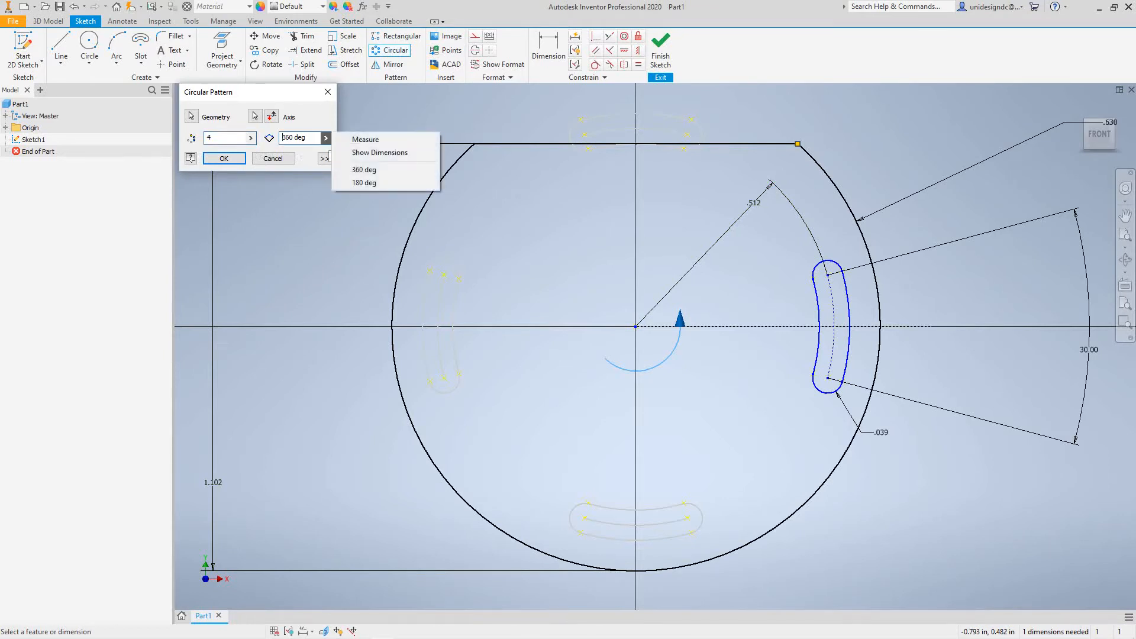
{"action": "left_click", "coordinate": [368, 182]}
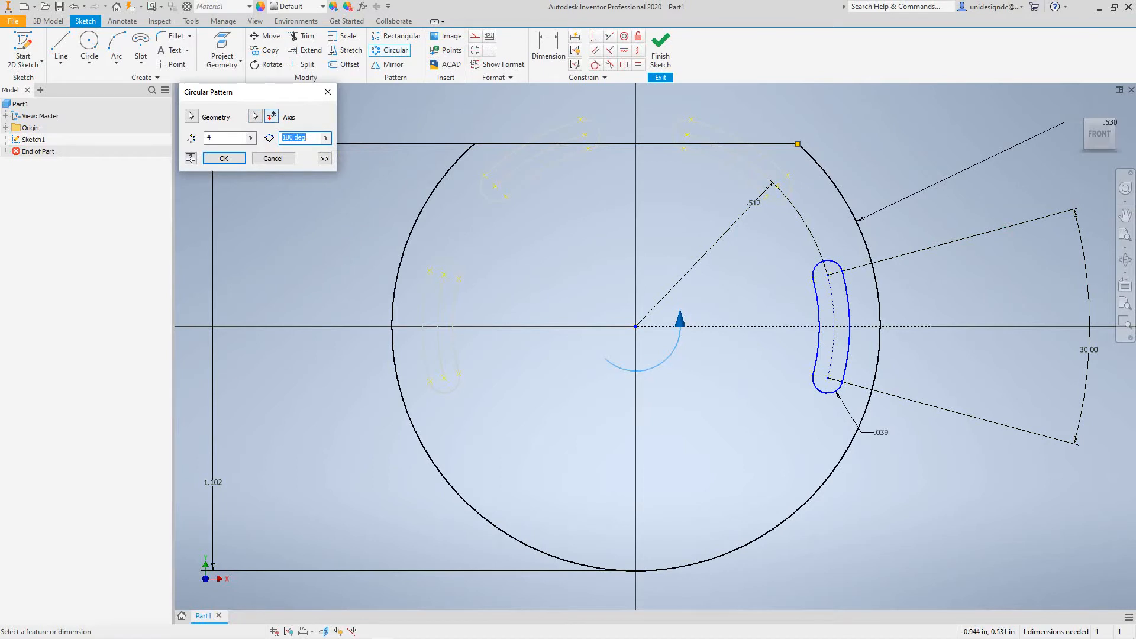
{"action": "left_click", "coordinate": [272, 116]}
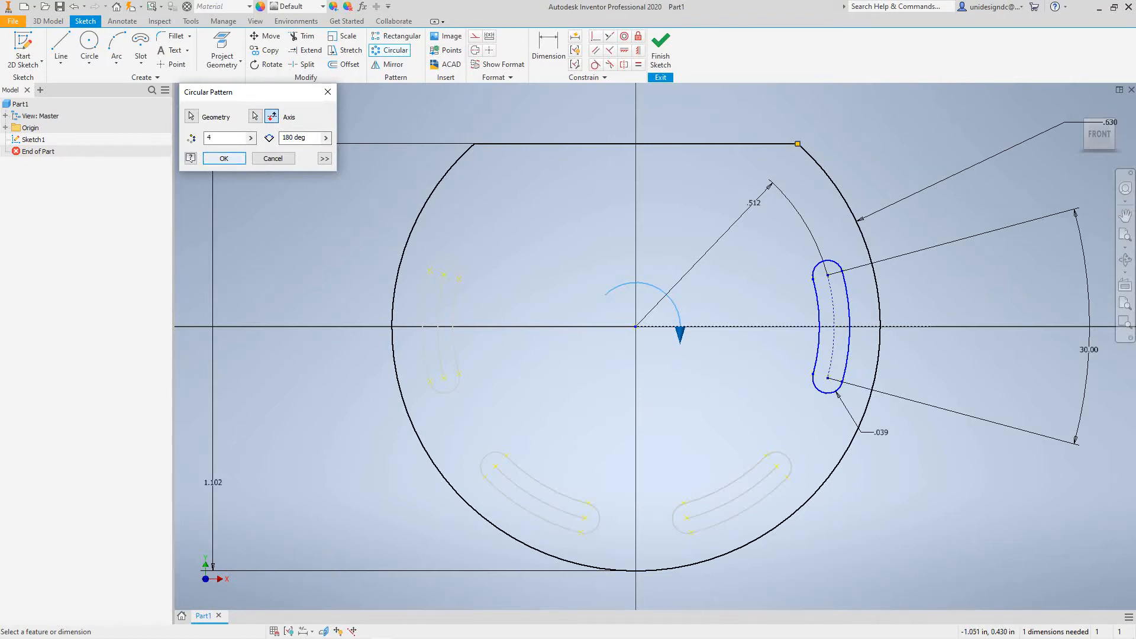
{"action": "left_click", "coordinate": [224, 158]}
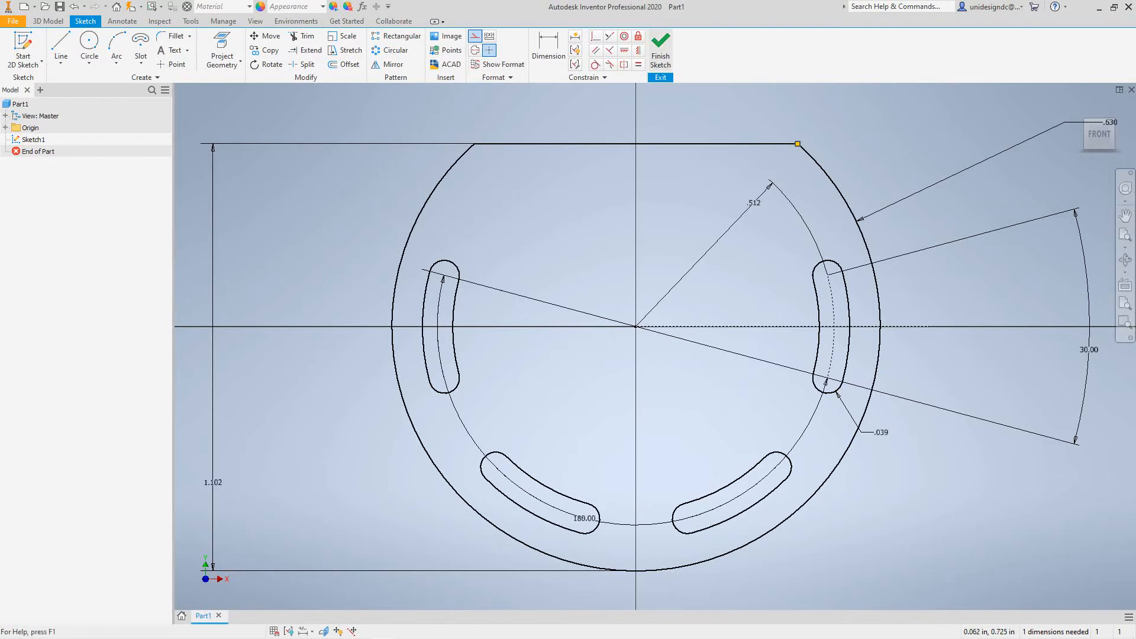
Finish the sketch and extrude the flat-topped profile with its slots left open to a distance of .236 in
{"action": "left_click", "coordinate": [661, 50]}
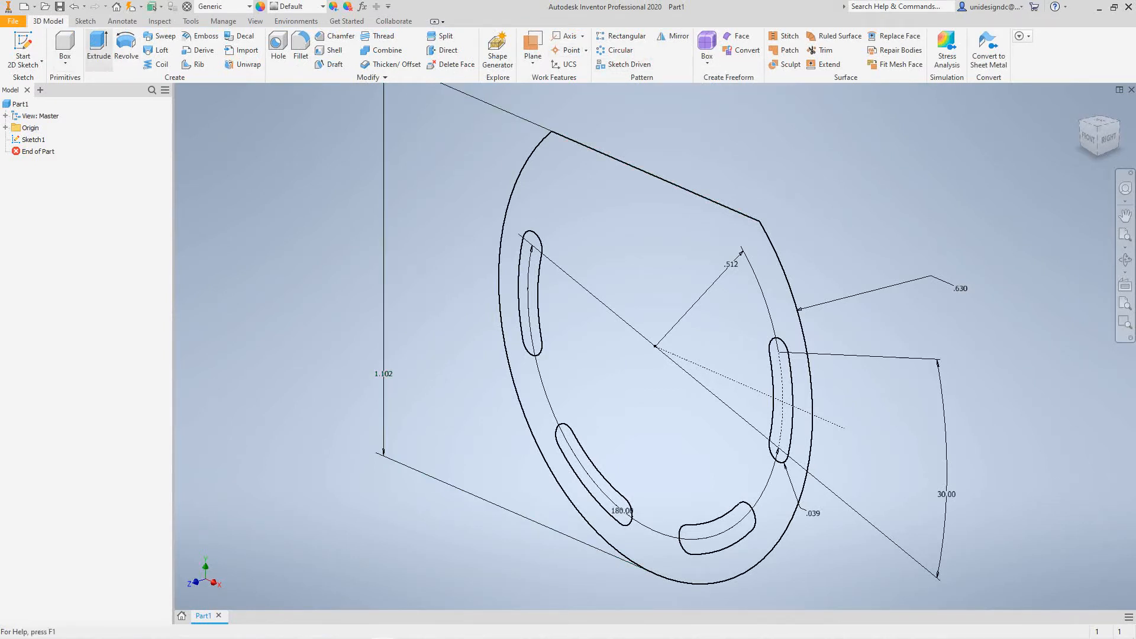
{"action": "left_click", "coordinate": [98, 47]}
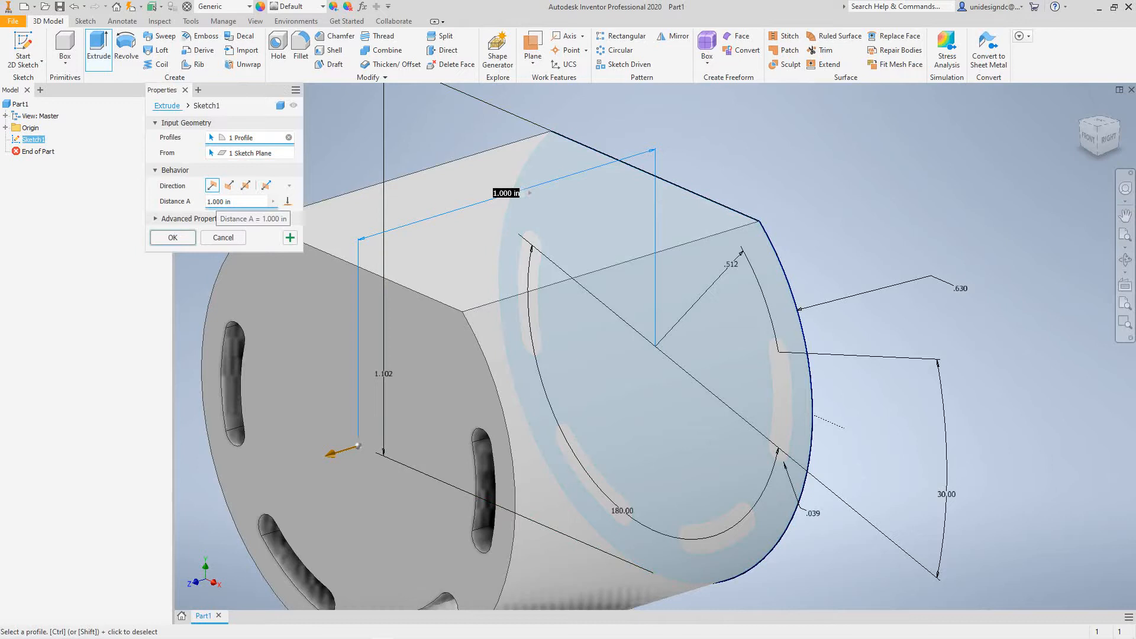
{"action": "left_click", "coordinate": [219, 201]}
{"action": "double_click", "coordinate": [214, 201]}
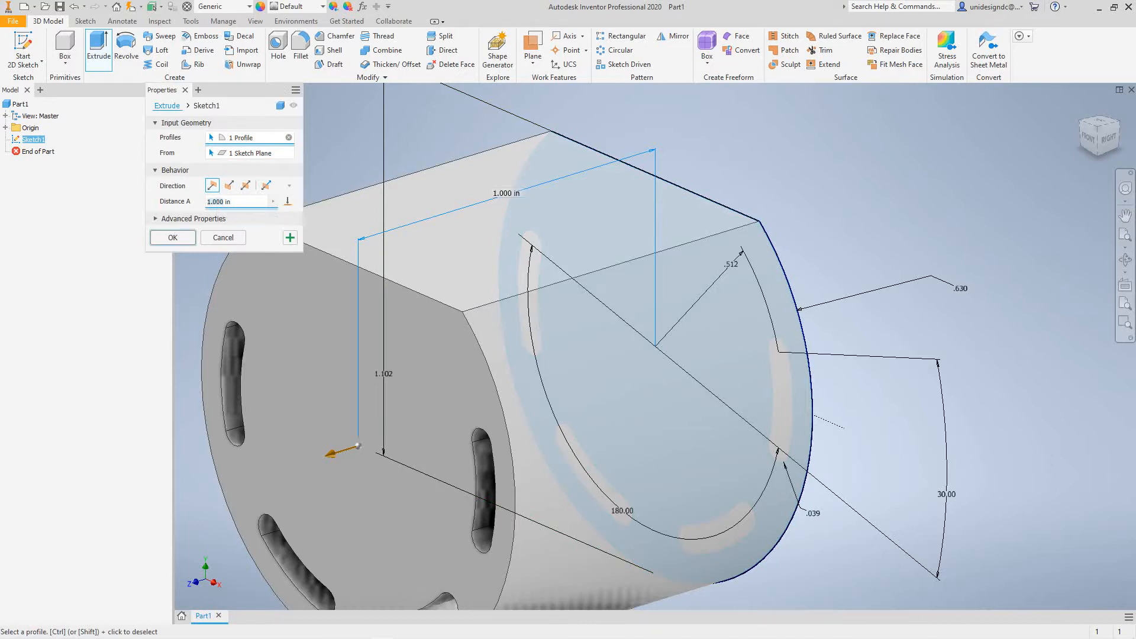
{"action": "type", "text": ".236"}
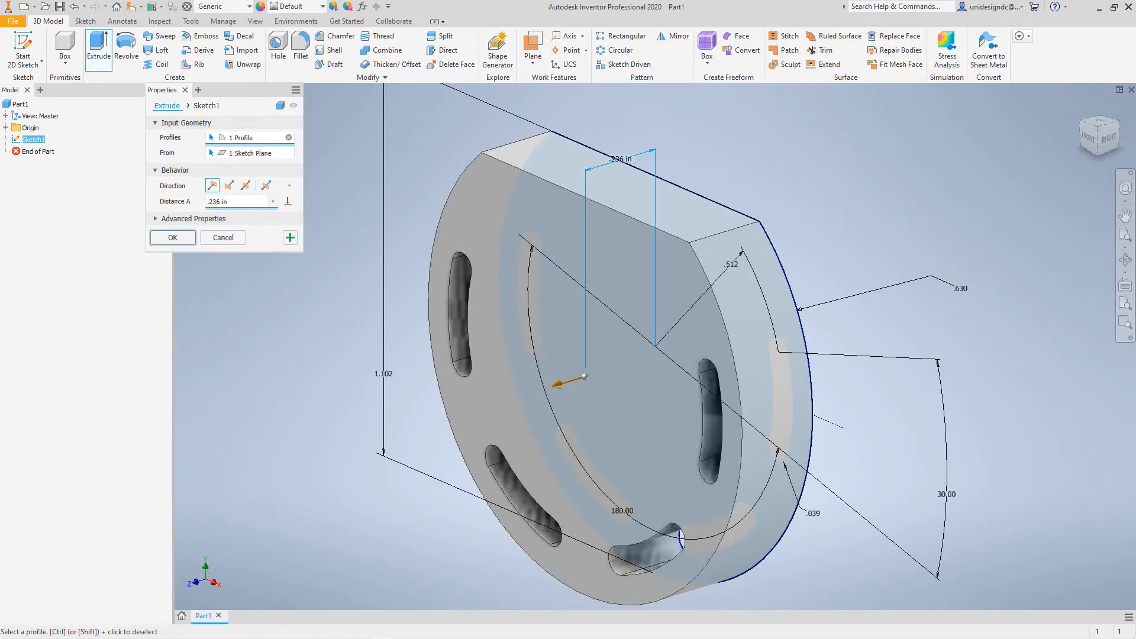
{"action": "key", "text": "Return"}
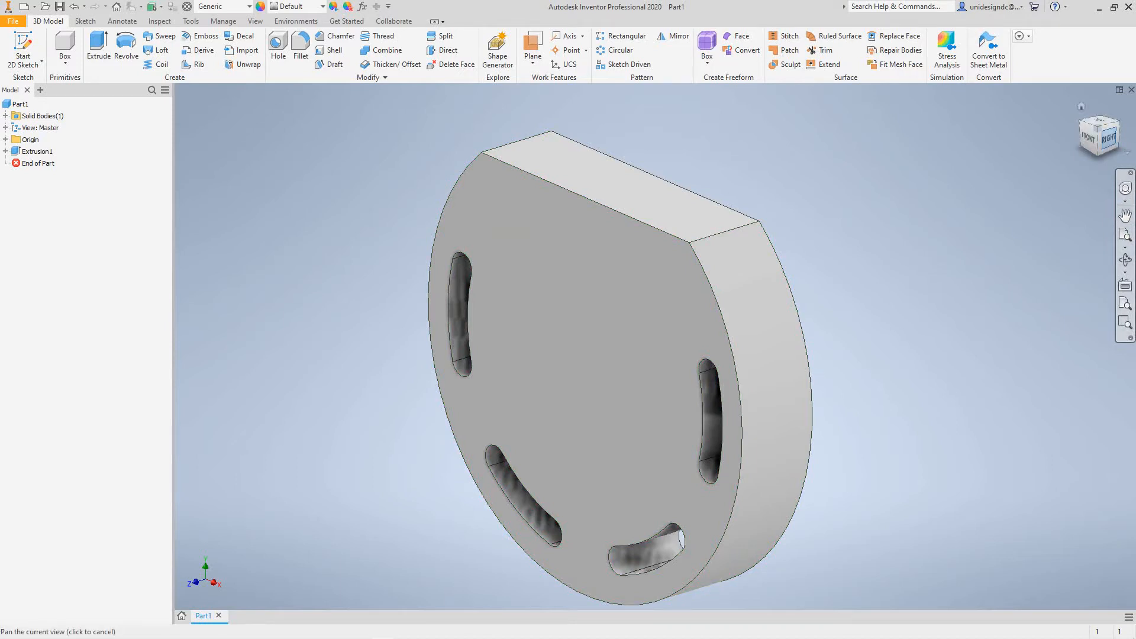
Start a sketch on the plate's back face and draw a circle about .484 in in diameter centred on the origin
{"action": "left_click_drag", "start_coordinate": [1108, 138], "coordinate": [983, 131]}
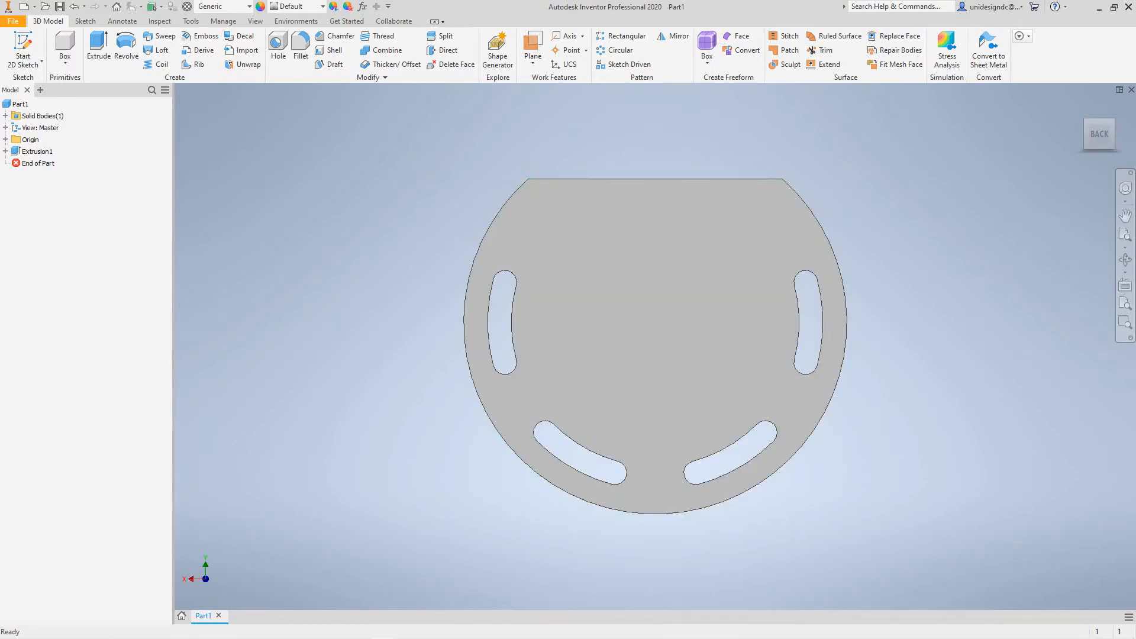
{"action": "left_click", "coordinate": [42, 61]}
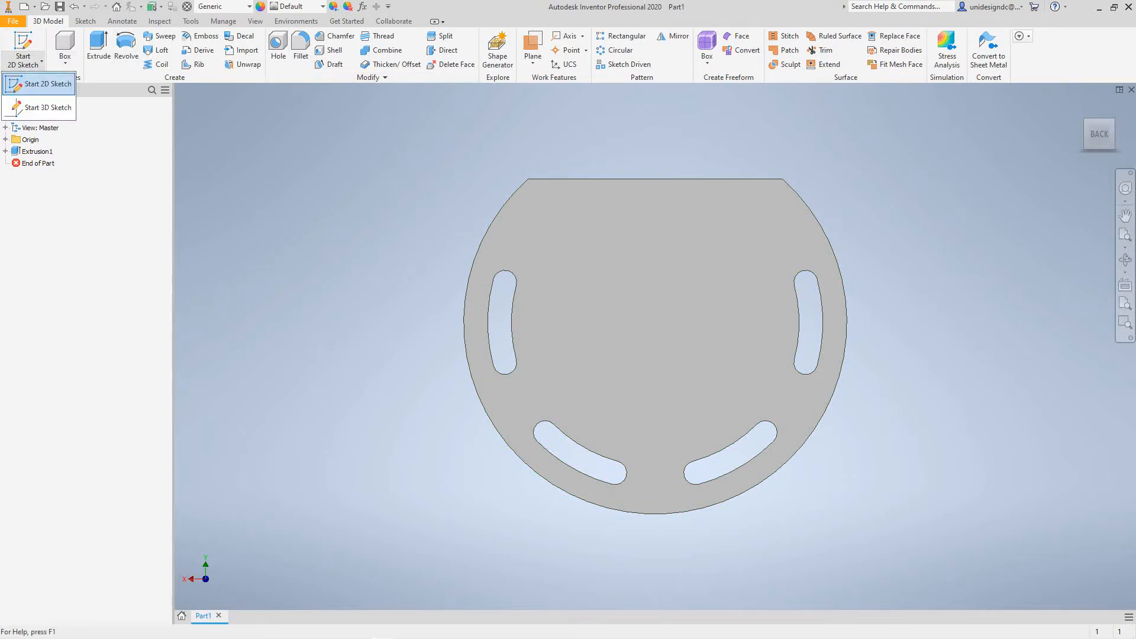
{"action": "left_click", "coordinate": [41, 81]}
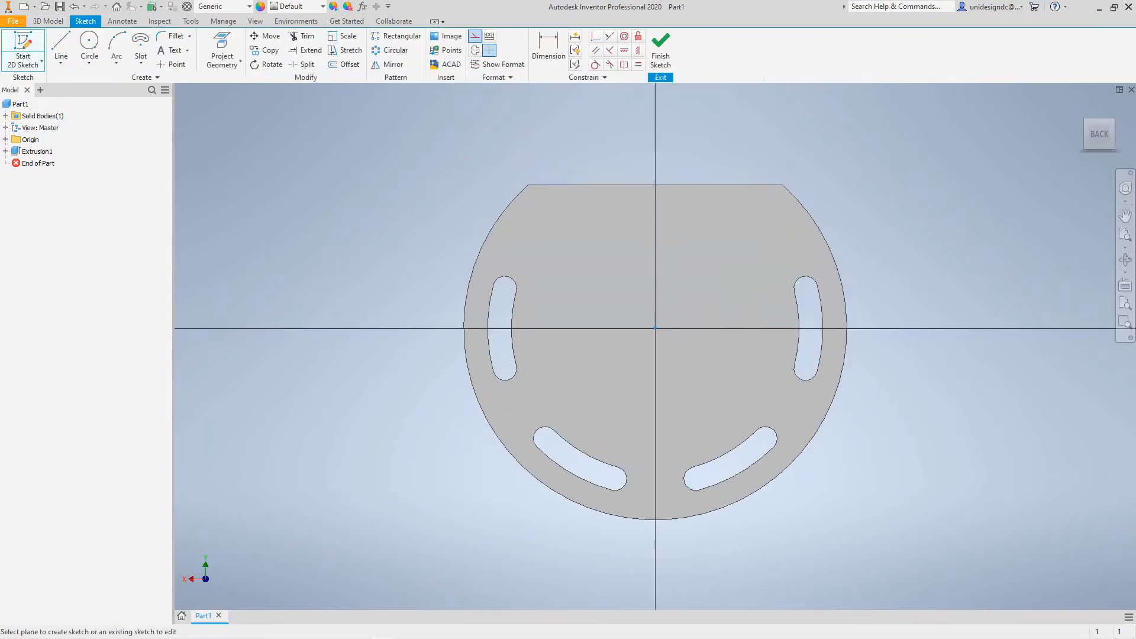
{"action": "left_click", "coordinate": [90, 48]}
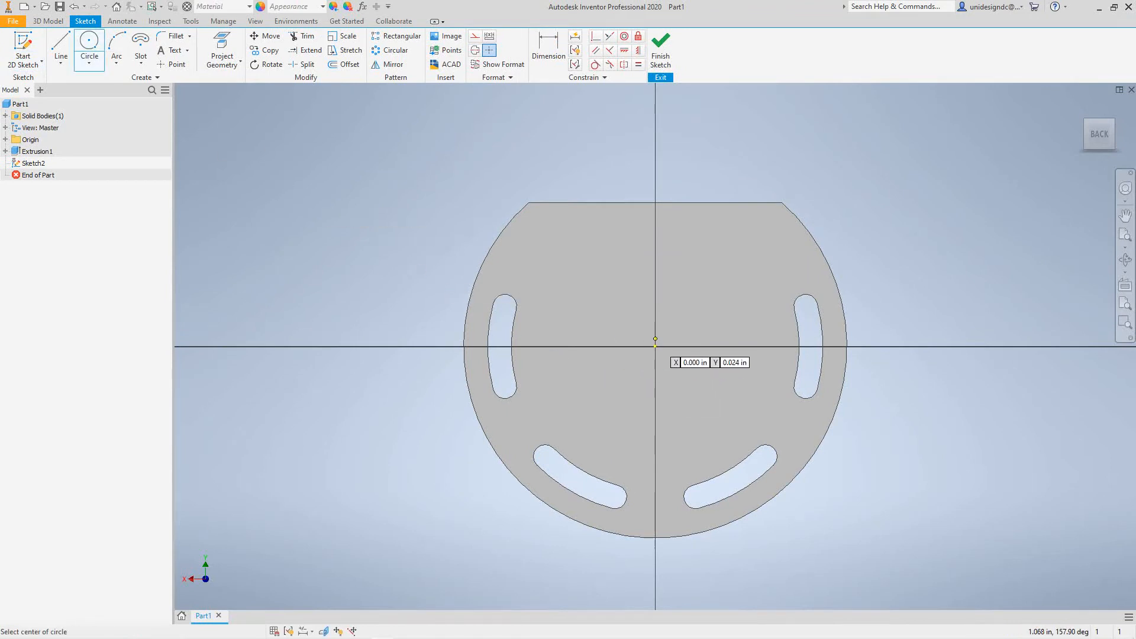
{"action": "left_click", "coordinate": [655, 347]}
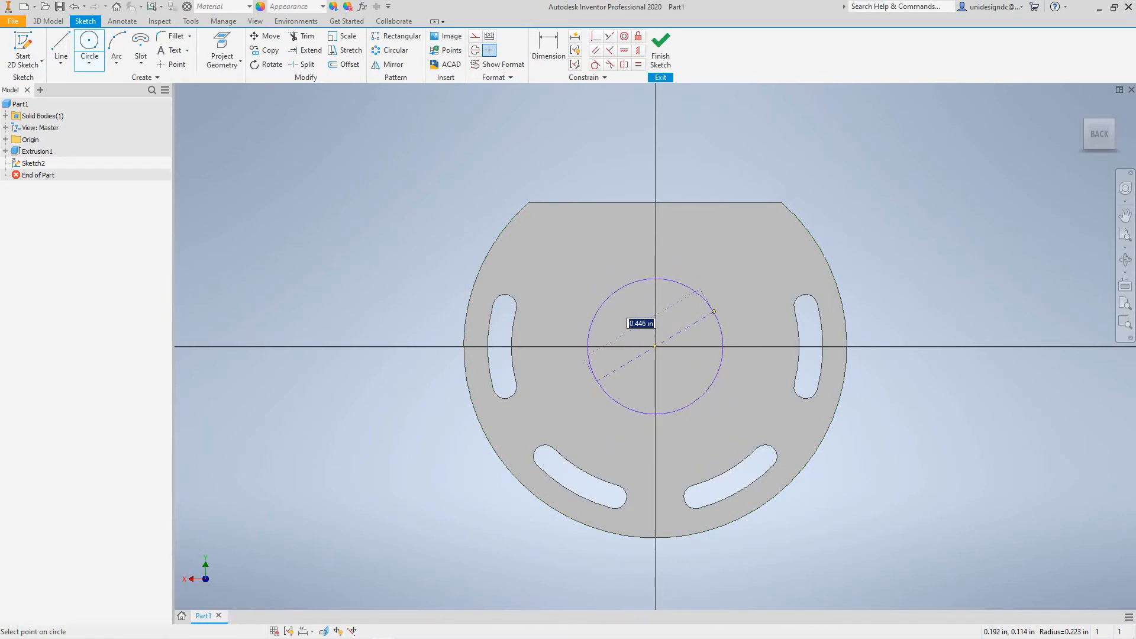
{"action": "left_click", "coordinate": [719, 311]}
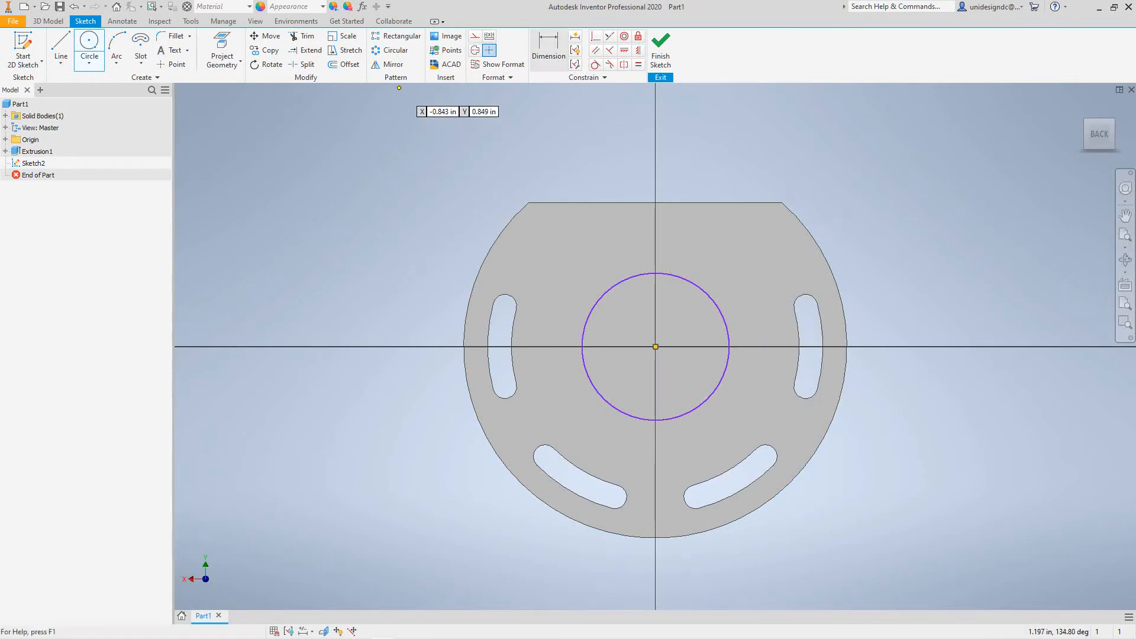
Dimension the circle's diameter as .472 in
{"action": "left_click", "coordinate": [549, 50]}
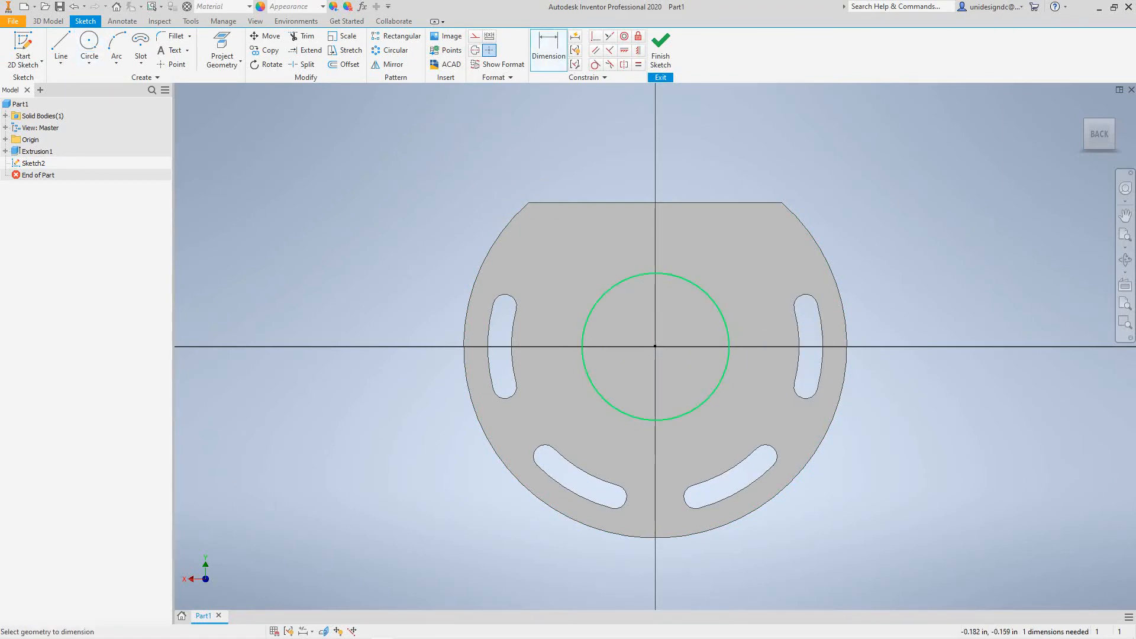
{"action": "left_click", "coordinate": [710, 394]}
{"action": "left_click", "coordinate": [862, 472]}
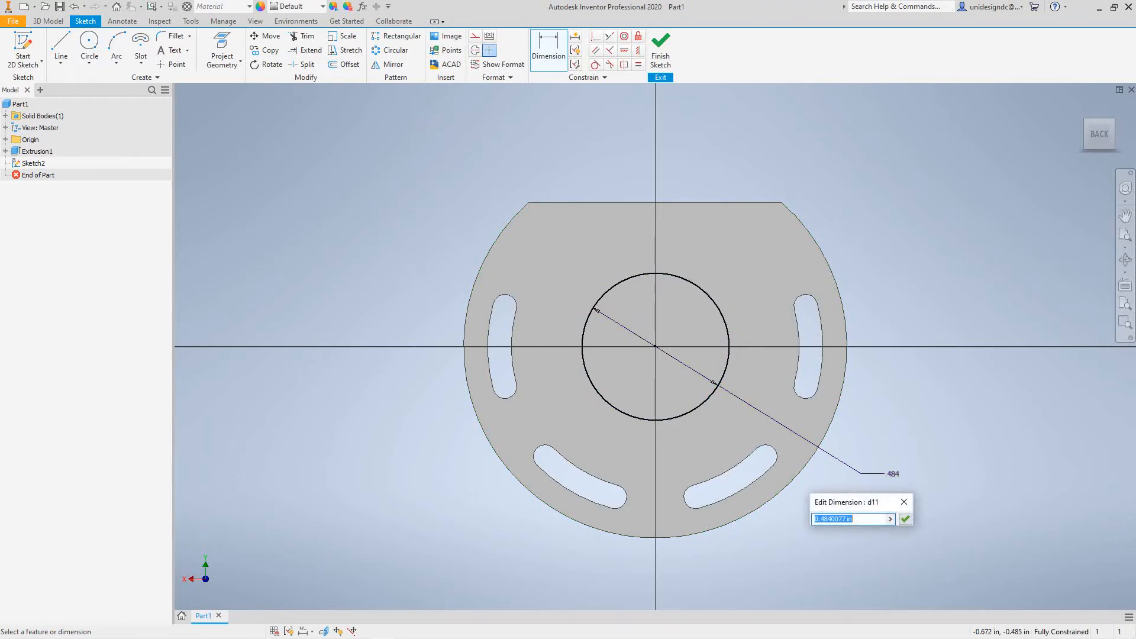
{"action": "type", "text": ".472"}
{"action": "key", "text": "Return"}
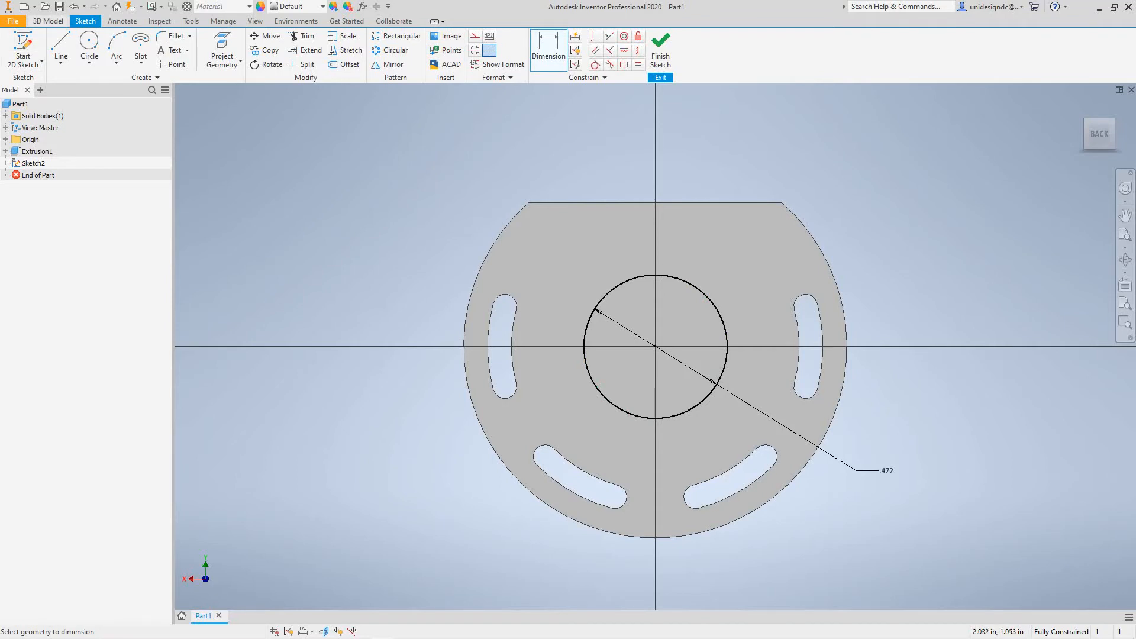
Extrude the circle outward from the plate's back face by .078 in, joining it to the plate as a round boss
{"action": "left_click", "coordinate": [48, 21]}
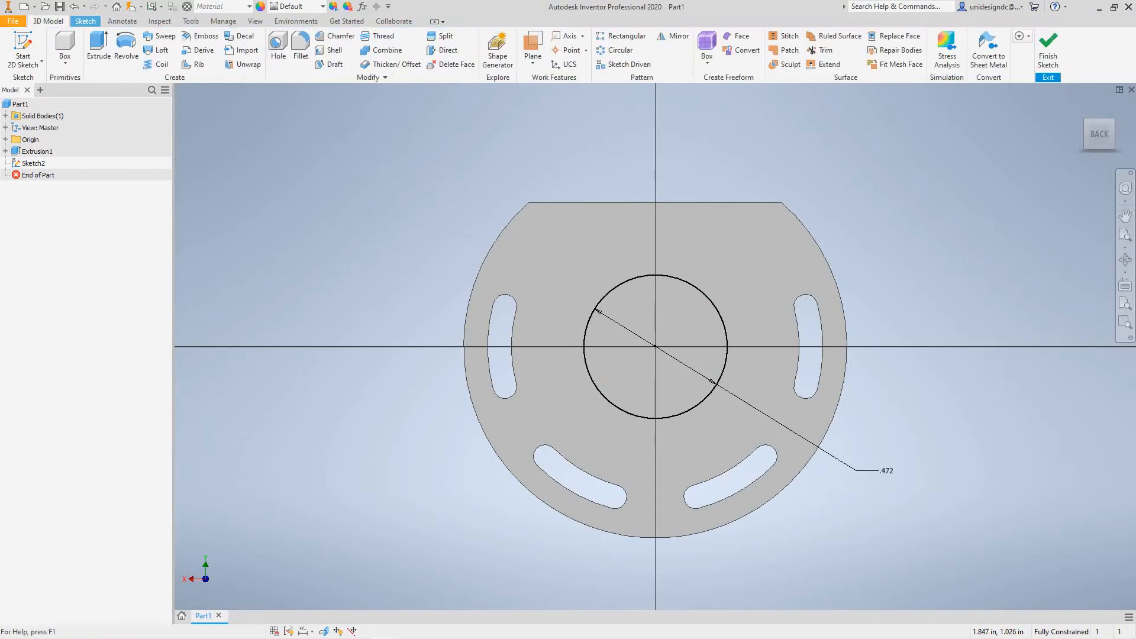
{"action": "left_click", "coordinate": [98, 47]}
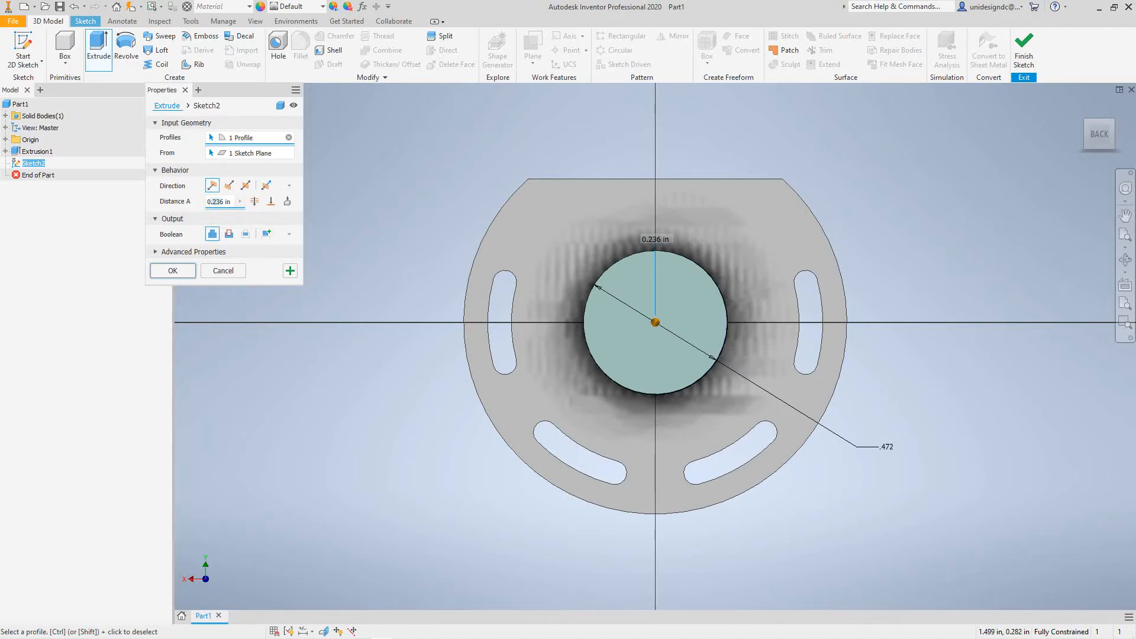
{"action": "type", "text": "0.0786"}
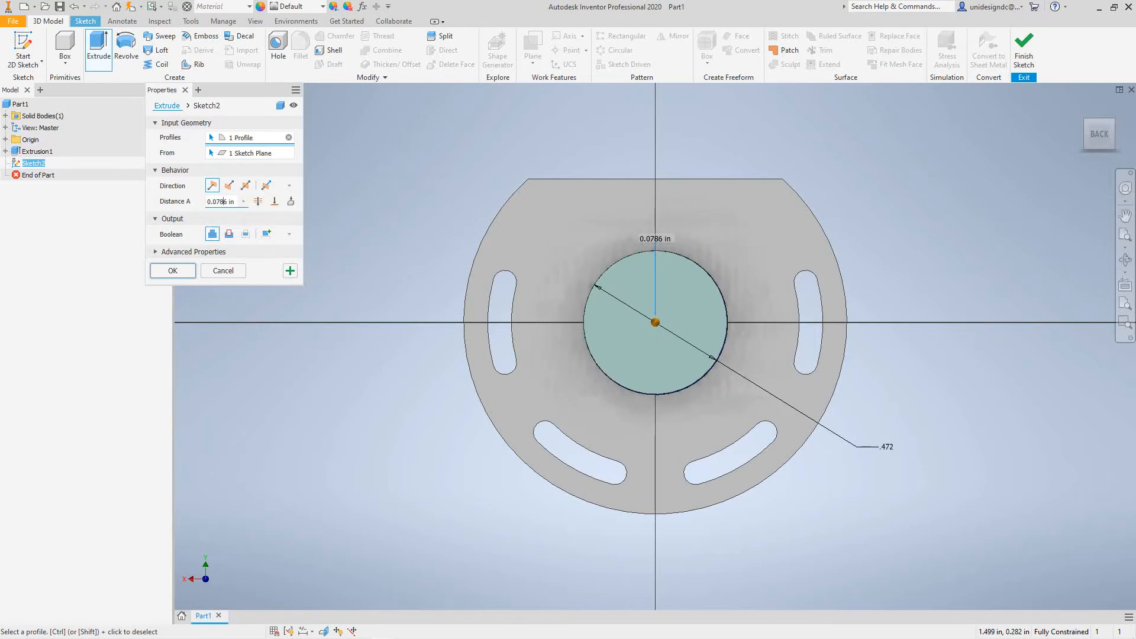
{"action": "key", "text": "Delete"}
{"action": "key", "text": "Return"}
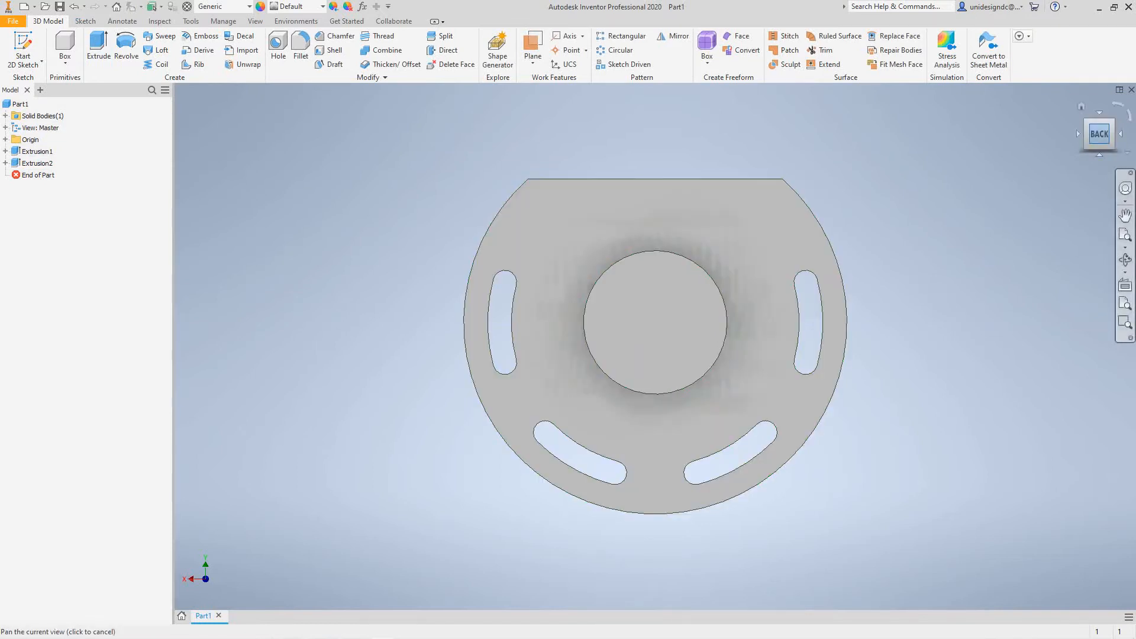
{"action": "middle_click_drag", "start_coordinate": [655, 347], "coordinate": [655, 346], "text": "shift"}
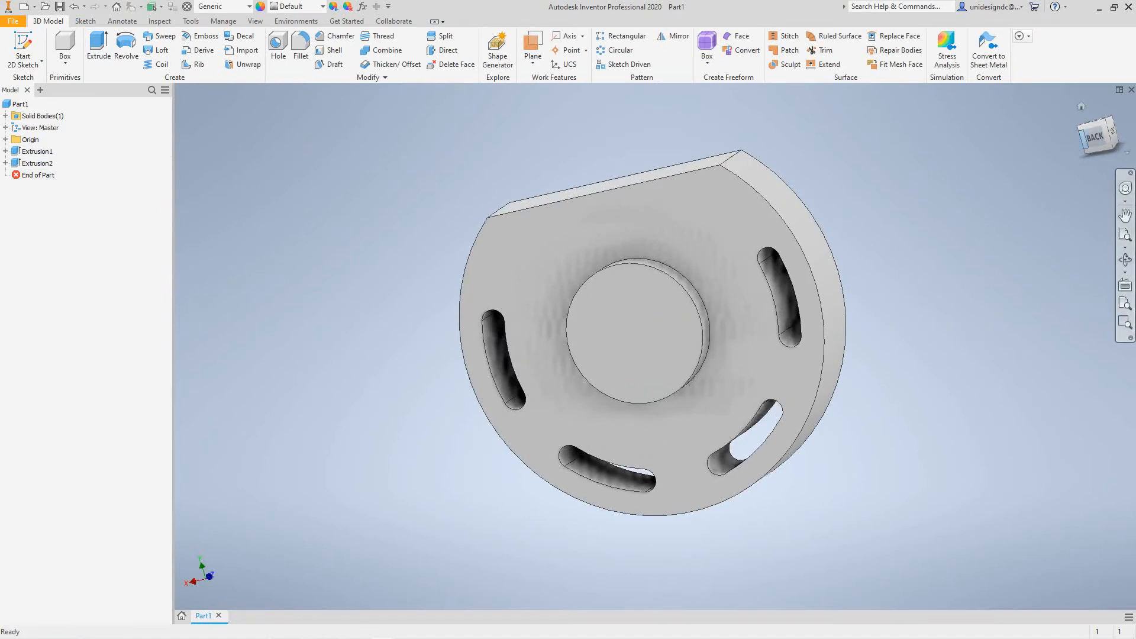
Start a simple through hole with a counterbore seat and set the counterbore diameter to .398 in
{"action": "left_click", "coordinate": [1096, 137]}
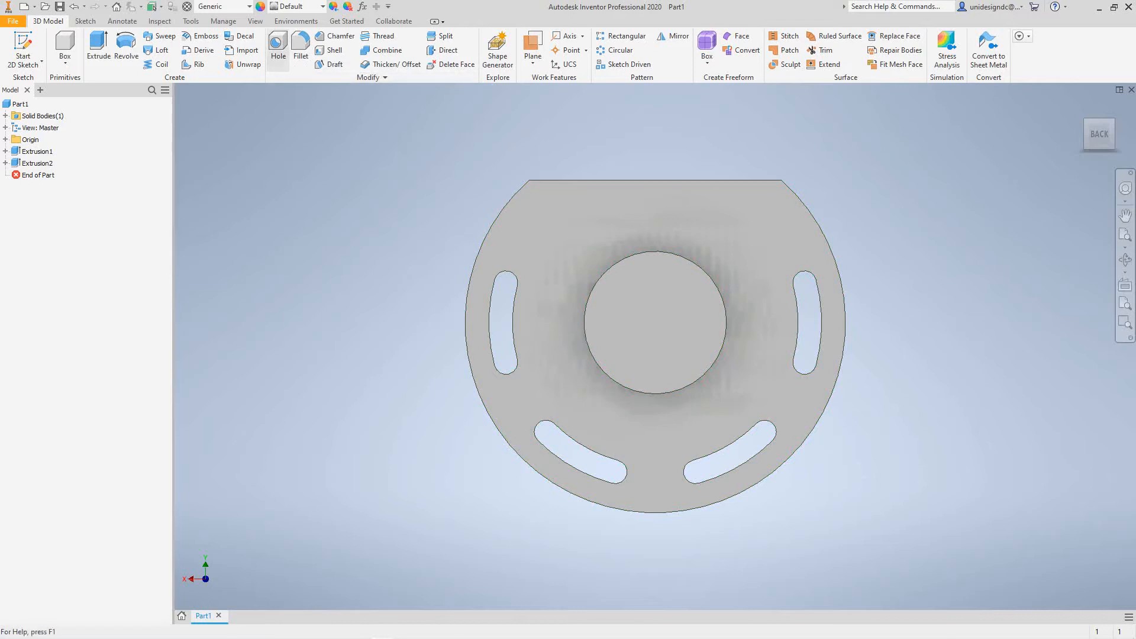
{"action": "left_click", "coordinate": [278, 47]}
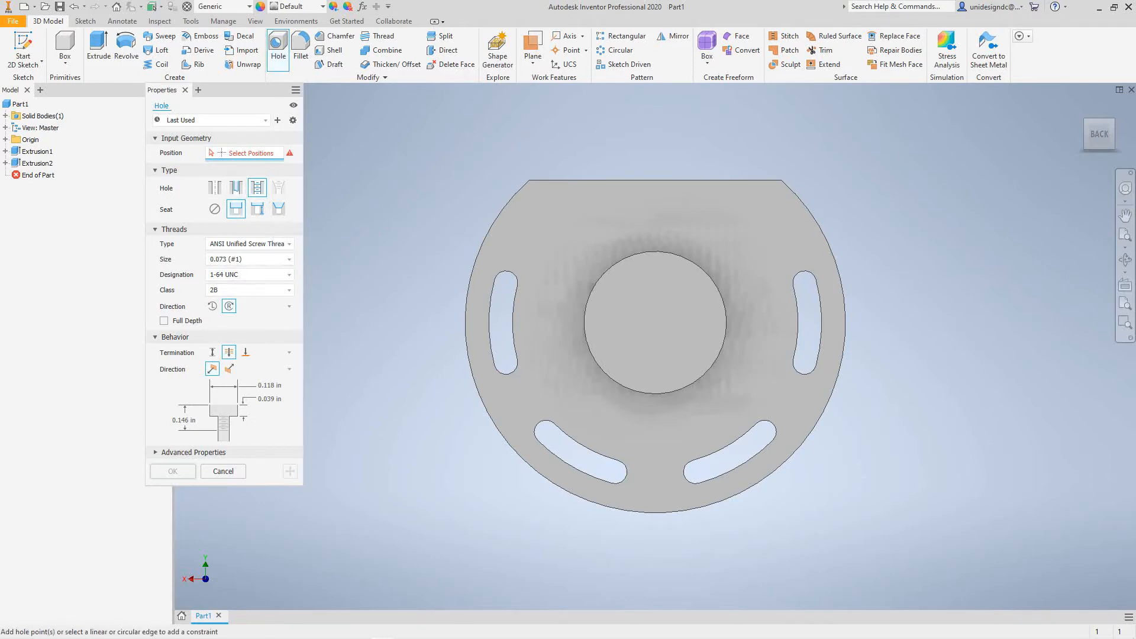
{"action": "left_click", "coordinate": [215, 188]}
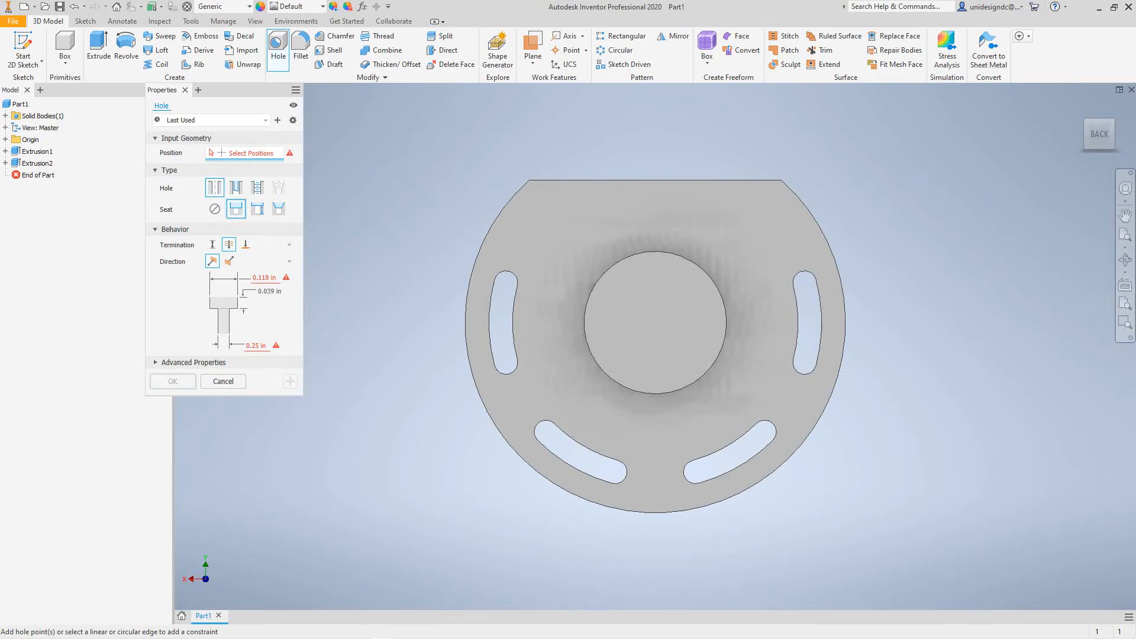
{"action": "mouse_move", "coordinate": [262, 278]}
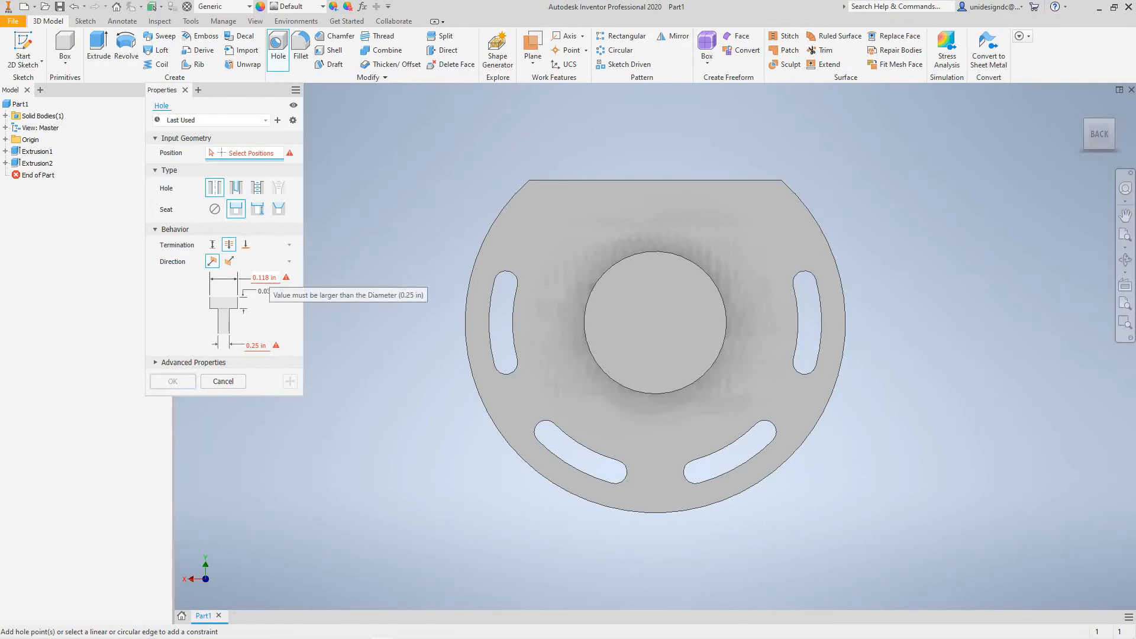
{"action": "left_click", "coordinate": [264, 278]}
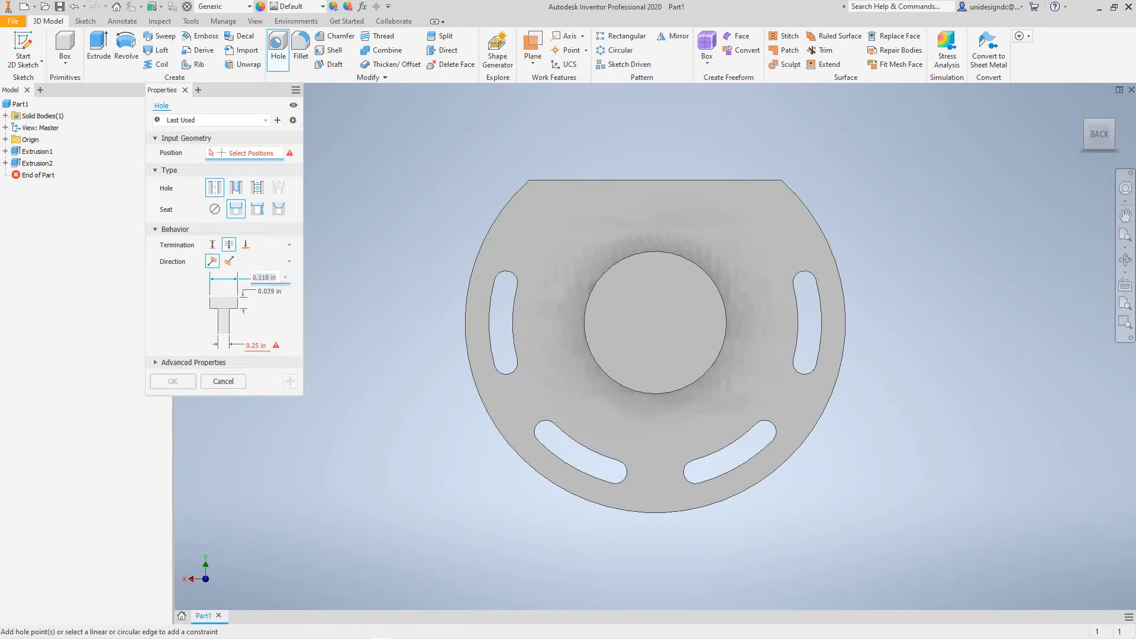
{"action": "left_click", "coordinate": [275, 277]}
{"action": "type", "text": ".398"}
{"action": "left_click", "coordinate": [271, 291]}
{"action": "left_click", "coordinate": [265, 278]}
{"action": "key", "text": "BackSpace"}
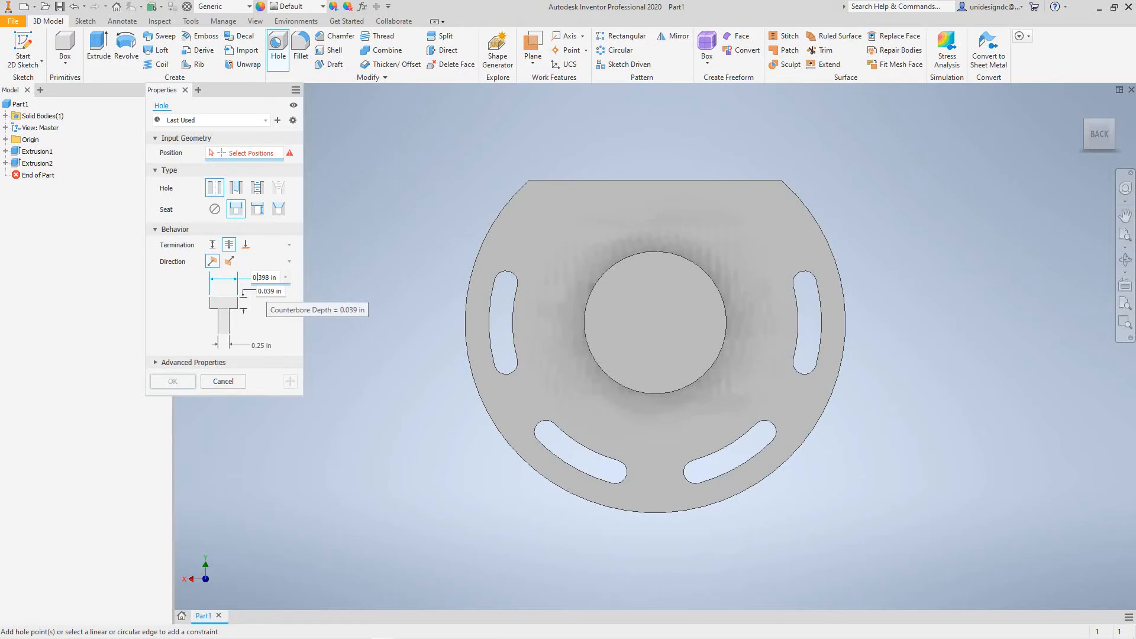
Set the hole's counterbore depth to .078 in
{"action": "left_click", "coordinate": [266, 291]}
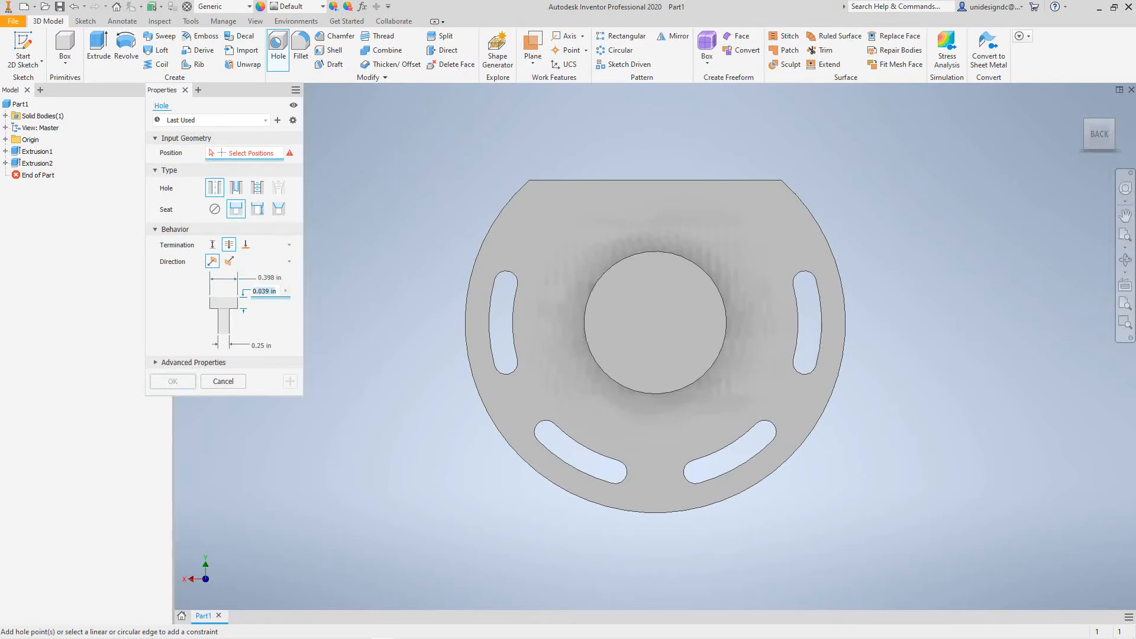
{"action": "left_click", "coordinate": [269, 292]}
{"action": "key", "text": "BackSpace"}
{"action": "key", "text": "BackSpace"}
{"action": "type", "text": "78"}
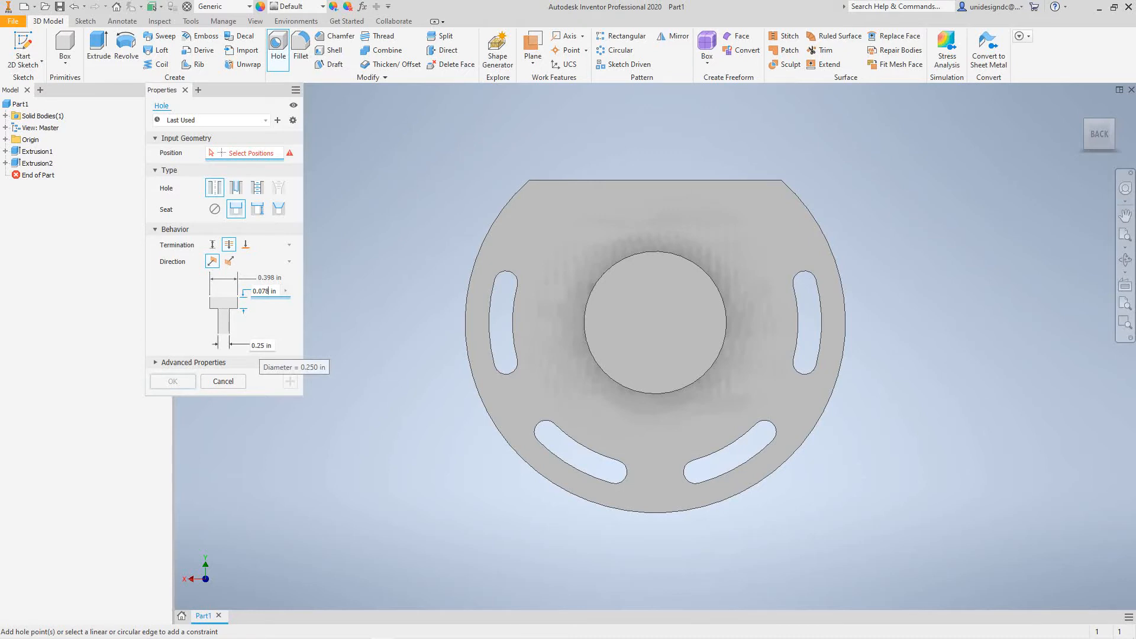
Set the through diameter of the counterbored hole to .315 in
{"action": "left_click", "coordinate": [259, 346]}
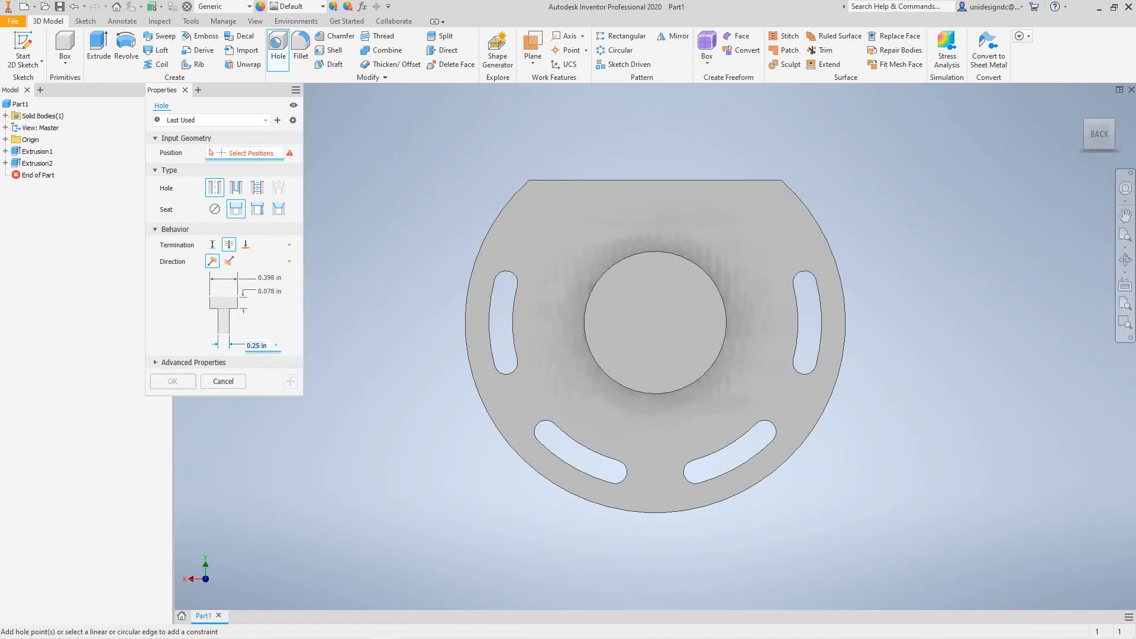
{"action": "left_click", "coordinate": [261, 346]}
{"action": "key", "text": "BackSpace"}
{"action": "key", "text": "BackSpace"}
{"action": "type", "text": "315"}
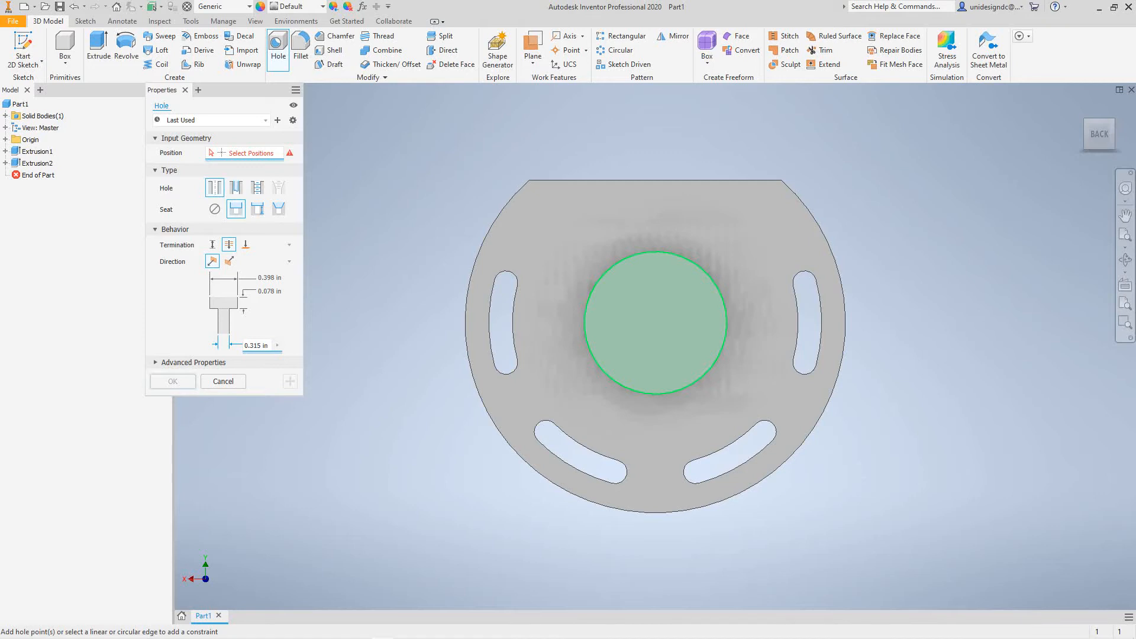
Place the counterbored hole at the centre of the round boss and create it
{"action": "left_click", "coordinate": [656, 323]}
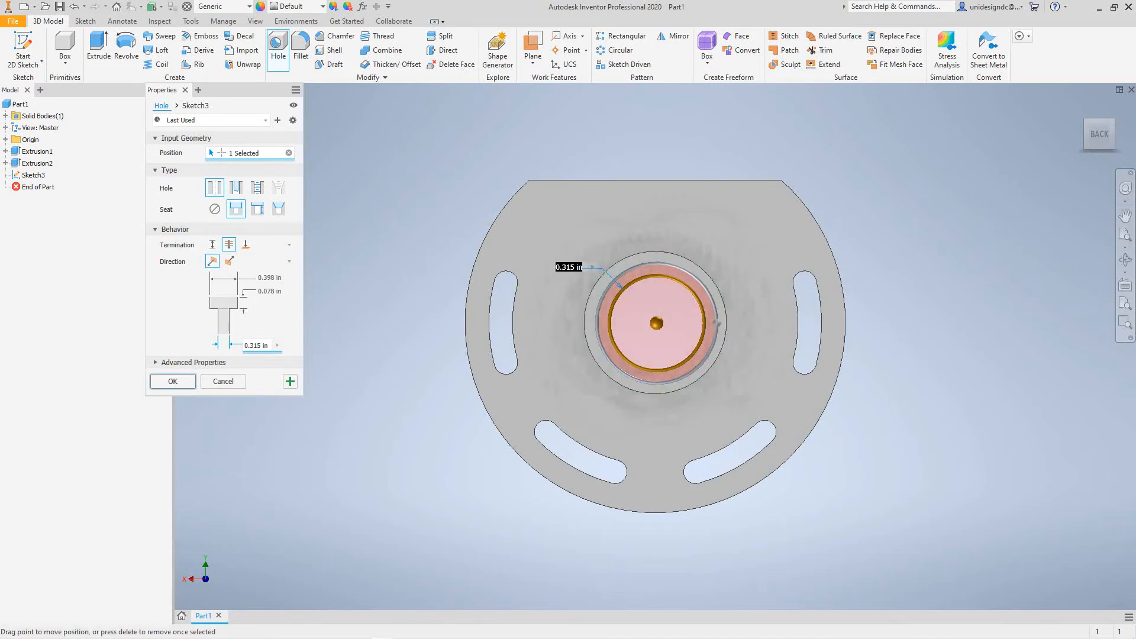
{"action": "left_click_drag", "start_coordinate": [657, 323], "coordinate": [656, 323]}
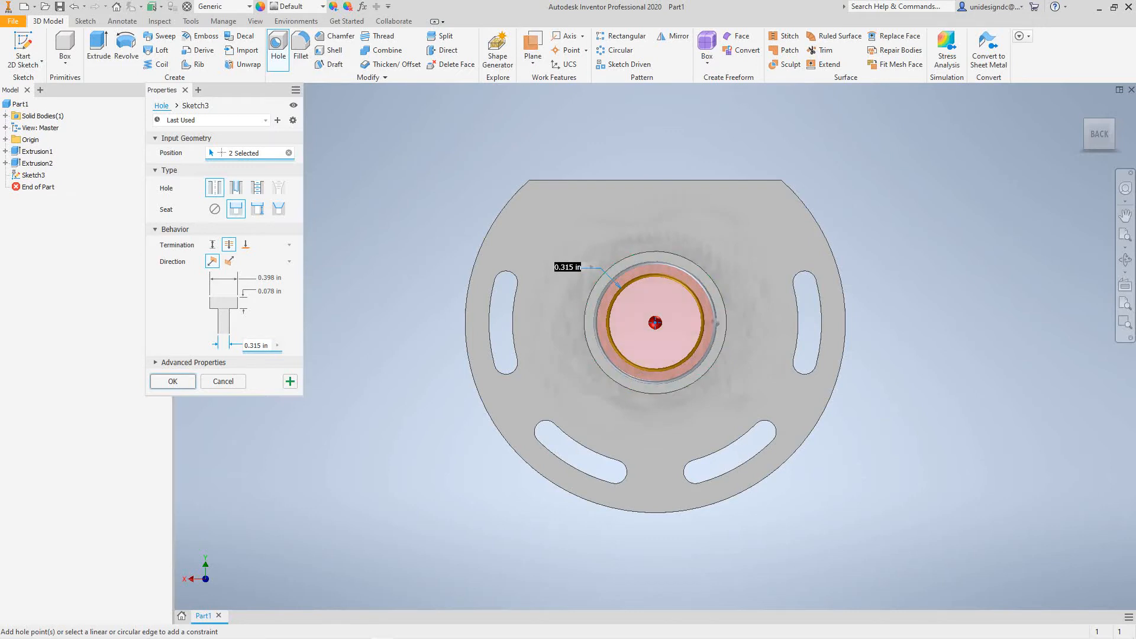
{"action": "key", "text": "Return"}
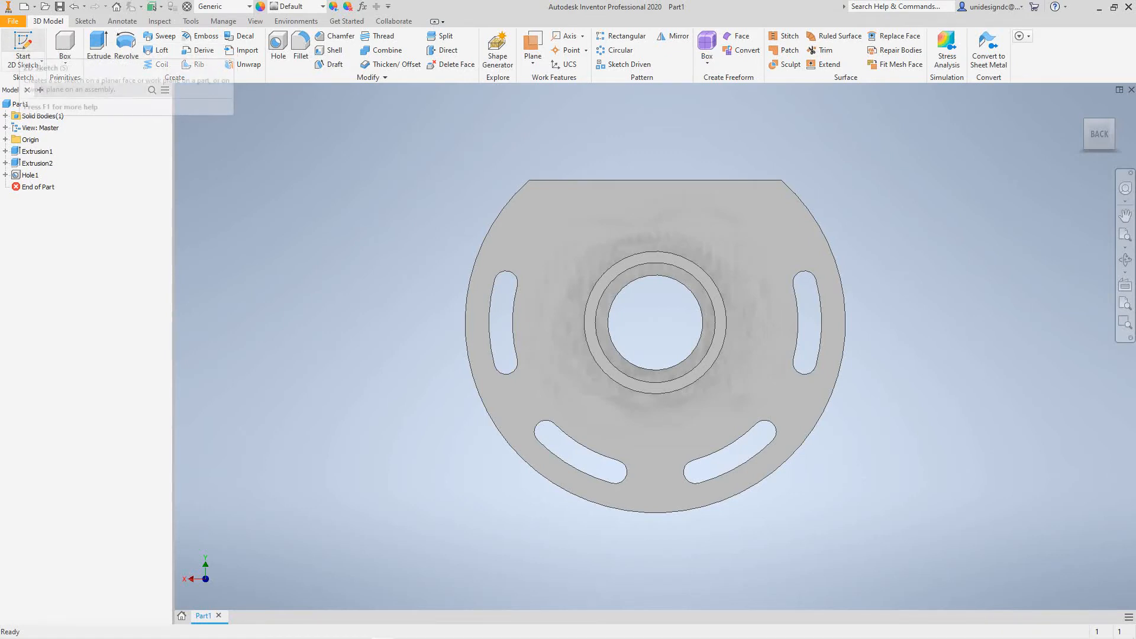
{"action": "left_click", "coordinate": [27, 62]}
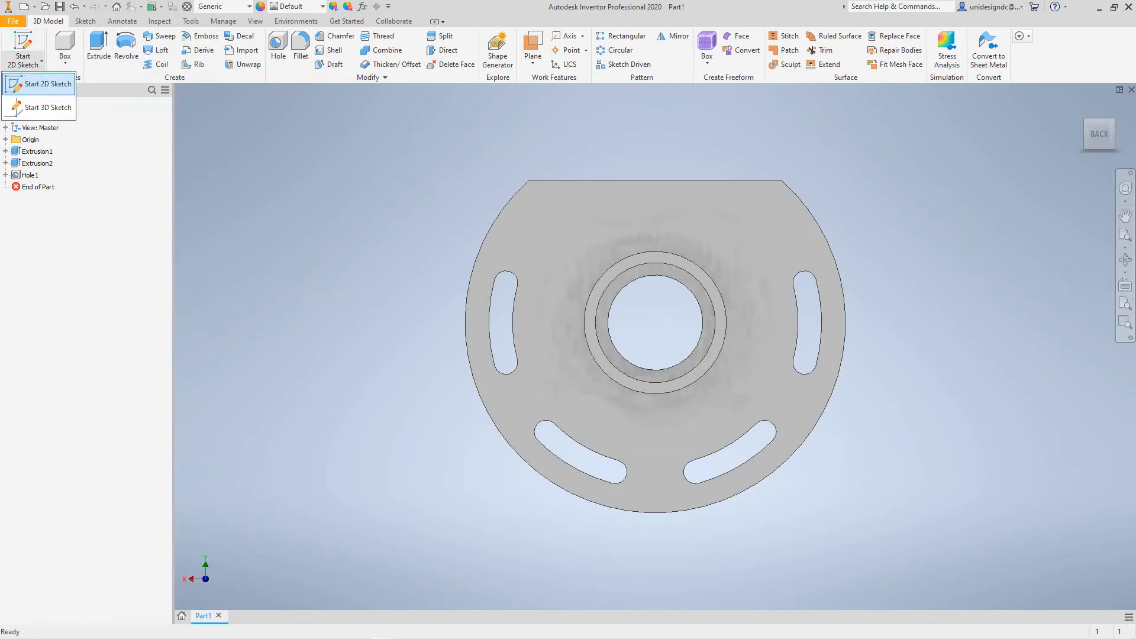
{"action": "left_click", "coordinate": [47, 83]}
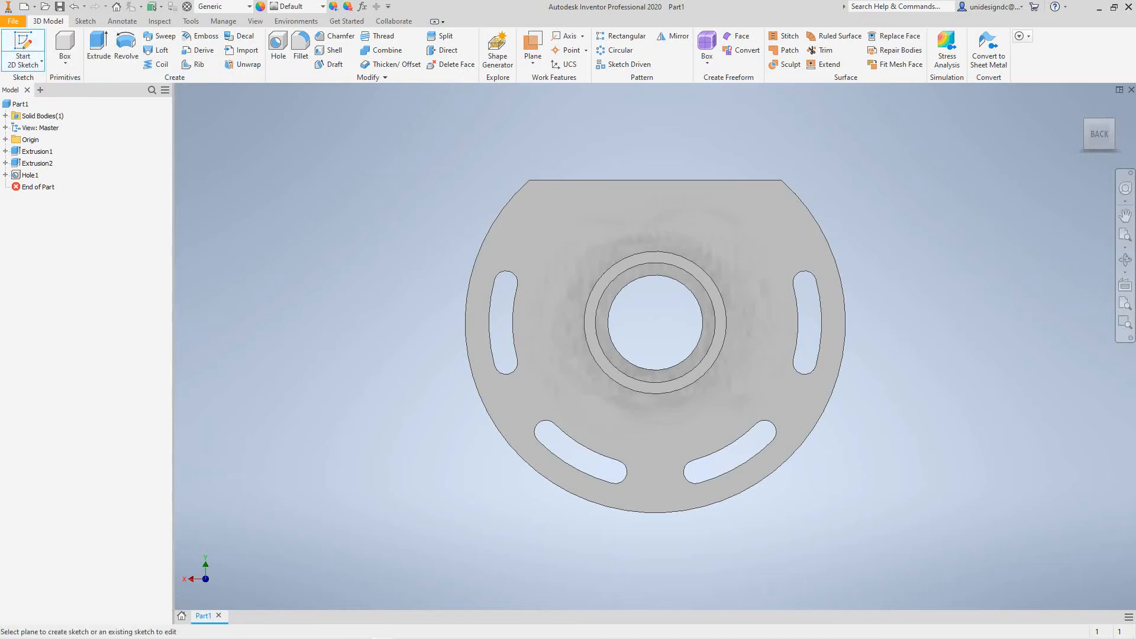
{"action": "left_click", "coordinate": [86, 21]}
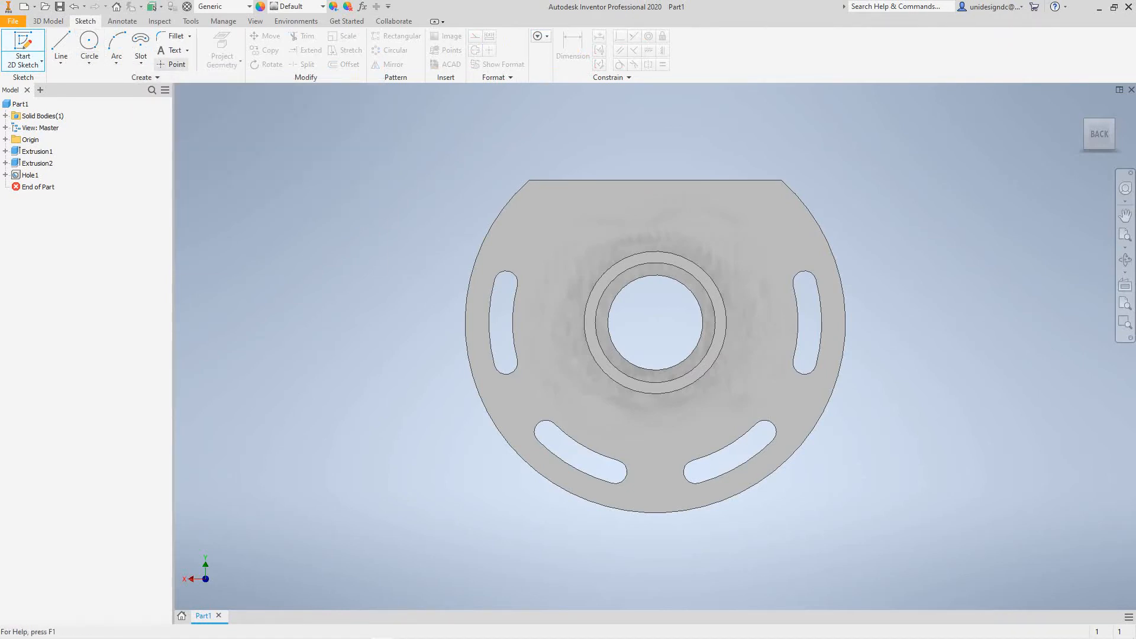
{"action": "left_click", "coordinate": [173, 63]}
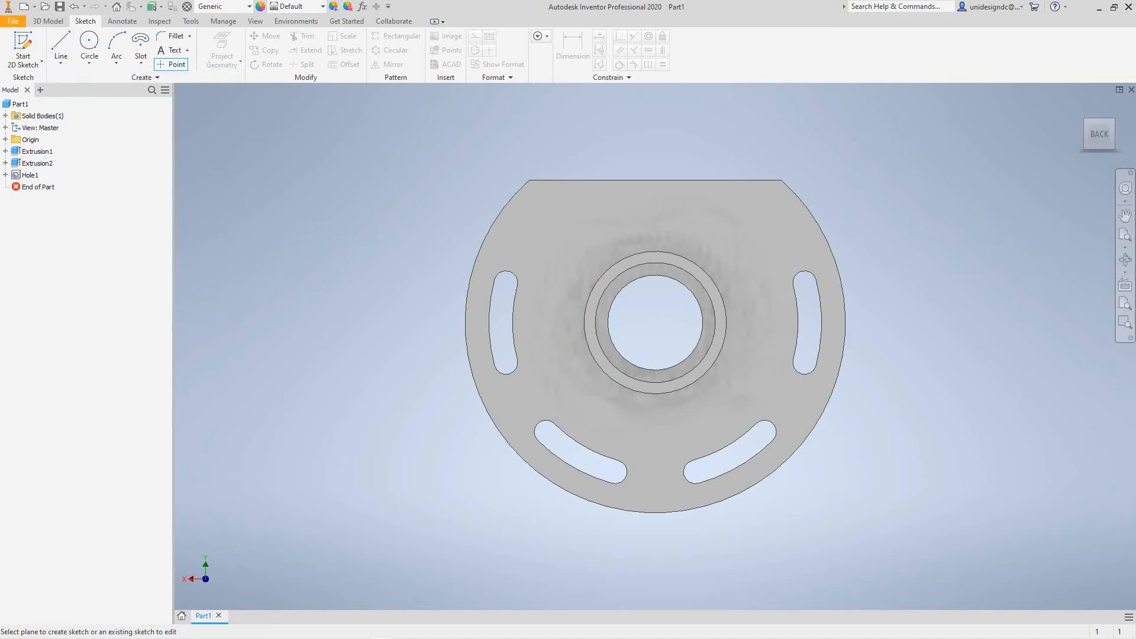
{"action": "right_click", "coordinate": [313, 142]}
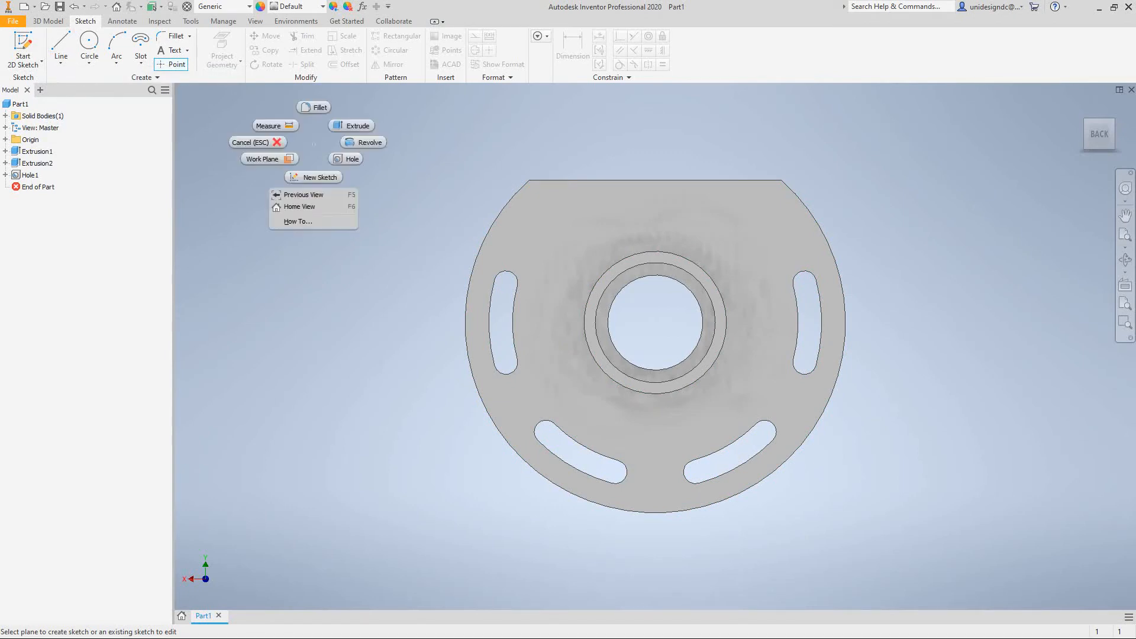
{"action": "left_click", "coordinate": [258, 142]}
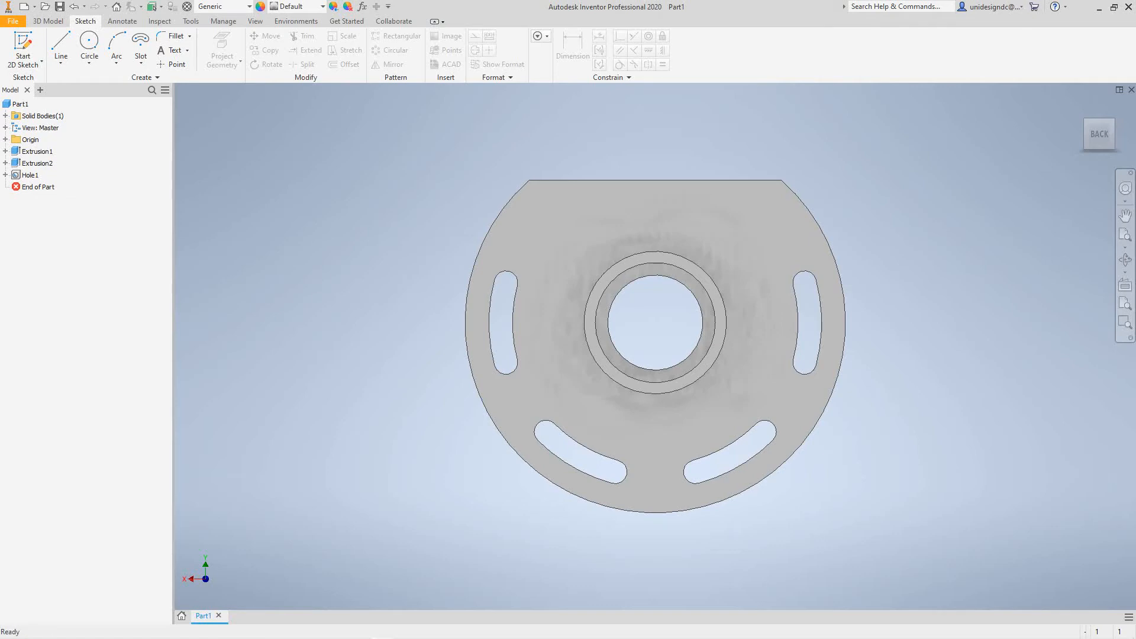
Start a 2D sketch on the flat plate face surrounding the raised boss
{"action": "left_click", "coordinate": [23, 62]}
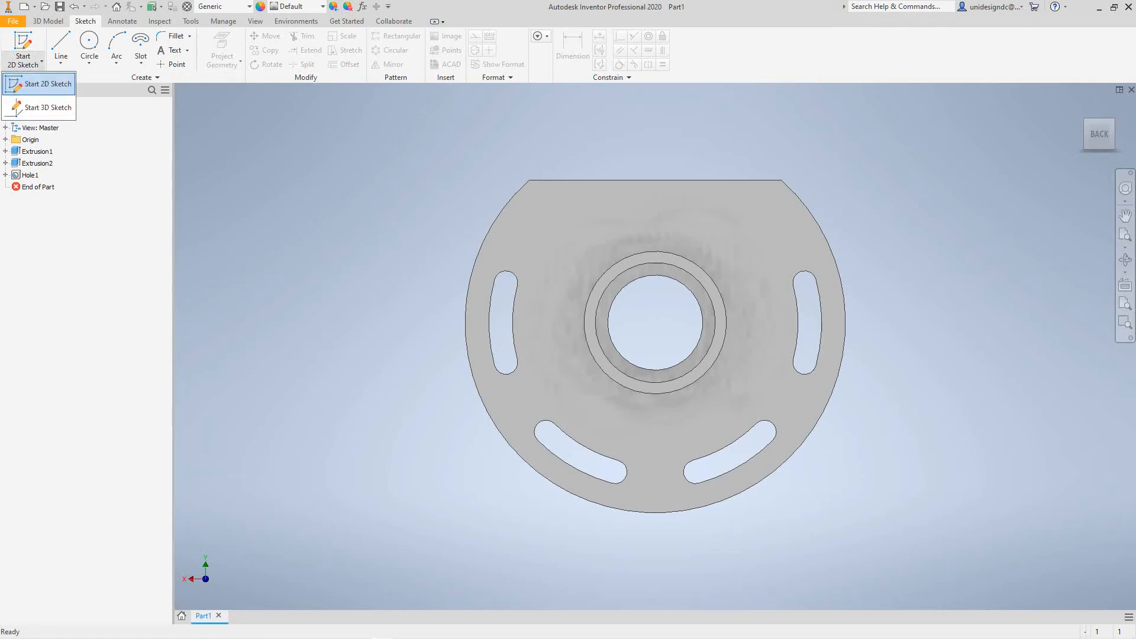
{"action": "left_click", "coordinate": [39, 84]}
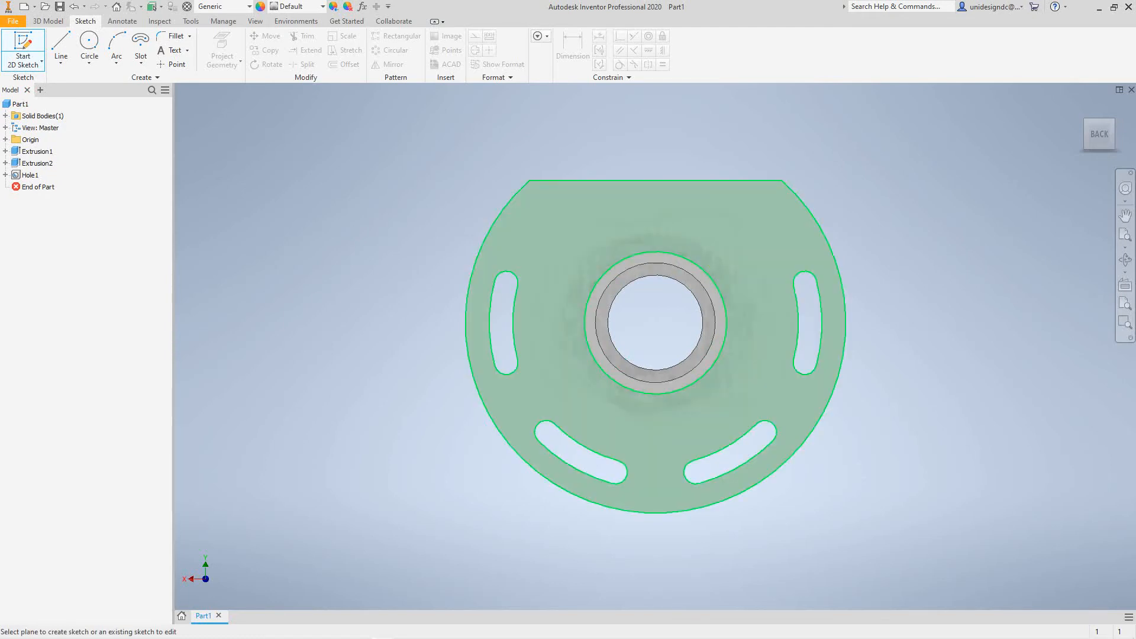
{"action": "left_click", "coordinate": [592, 272]}
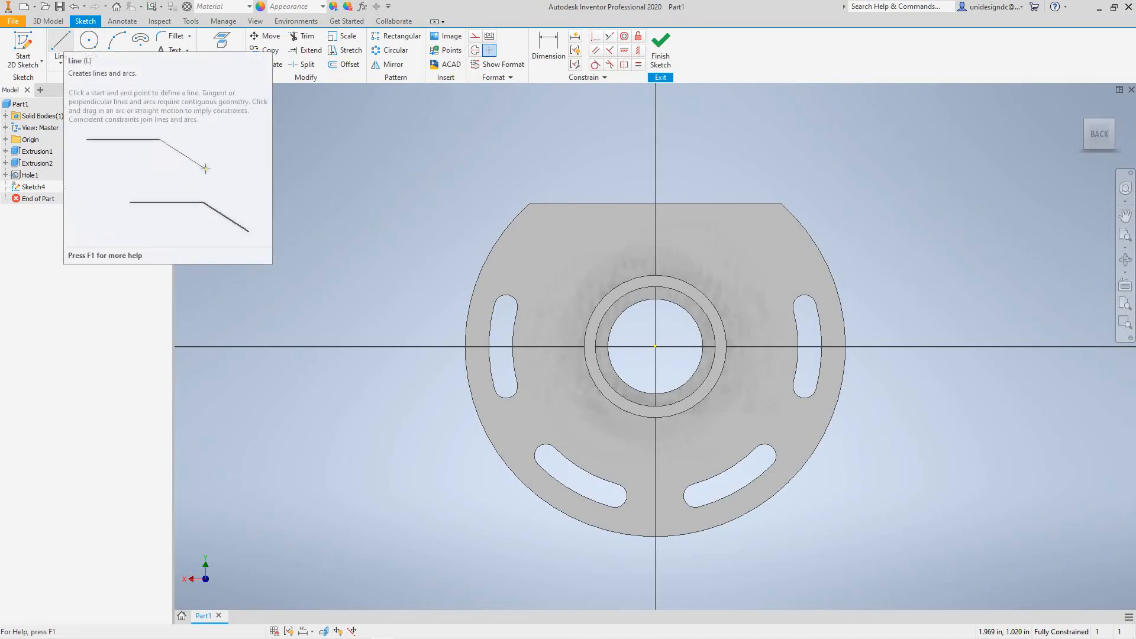
{"action": "left_click", "coordinate": [61, 41]}
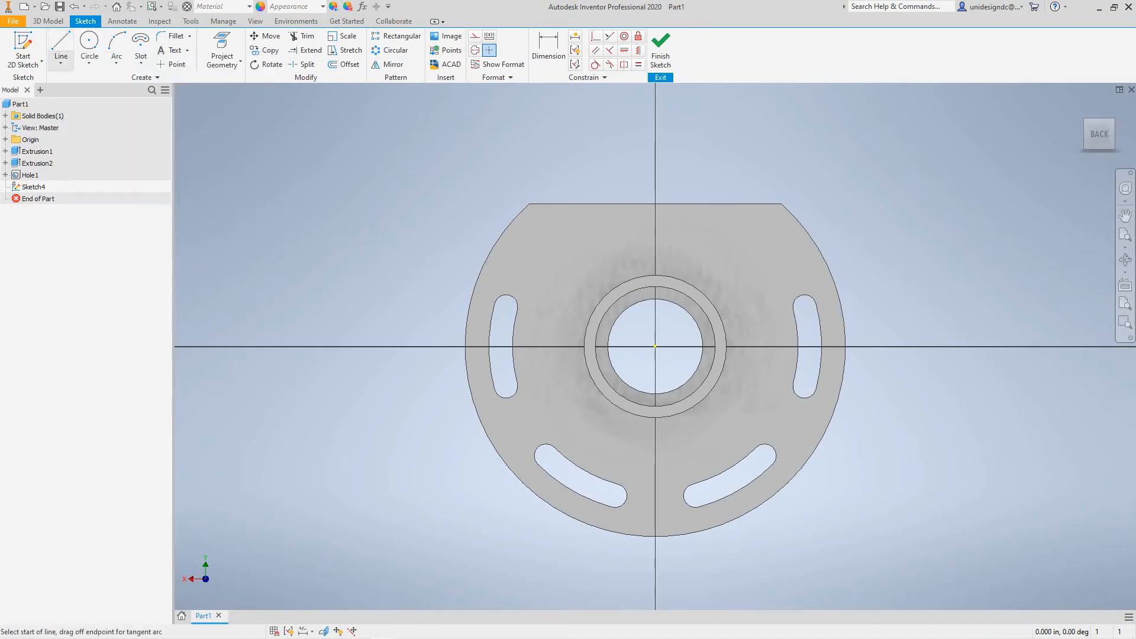
{"action": "left_click", "coordinate": [60, 63]}
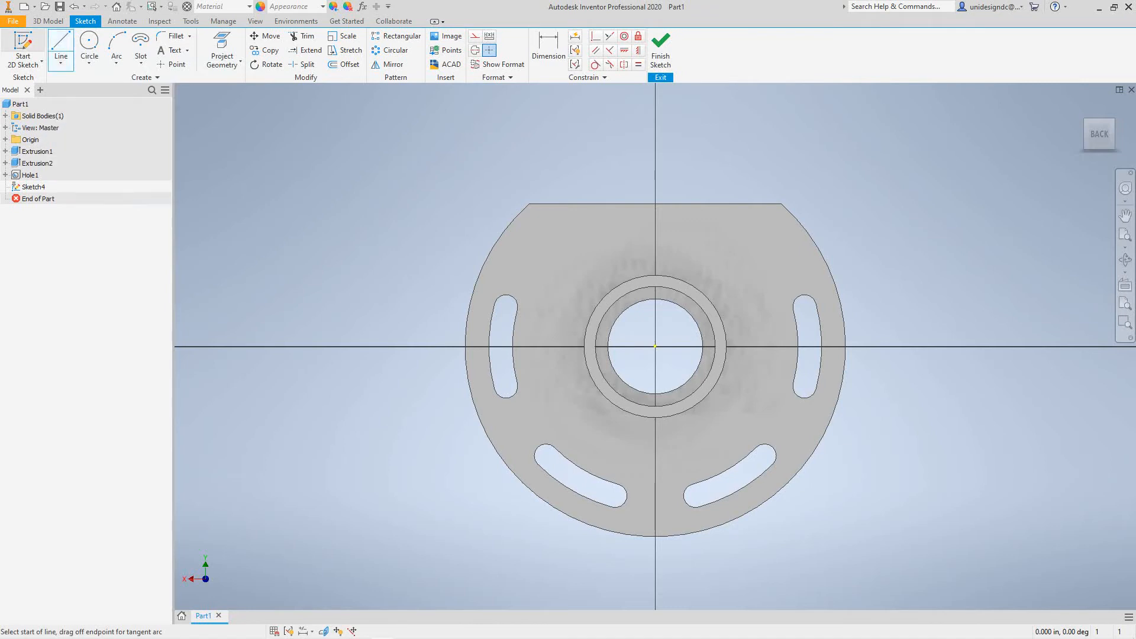
{"action": "left_click", "coordinate": [41, 63]}
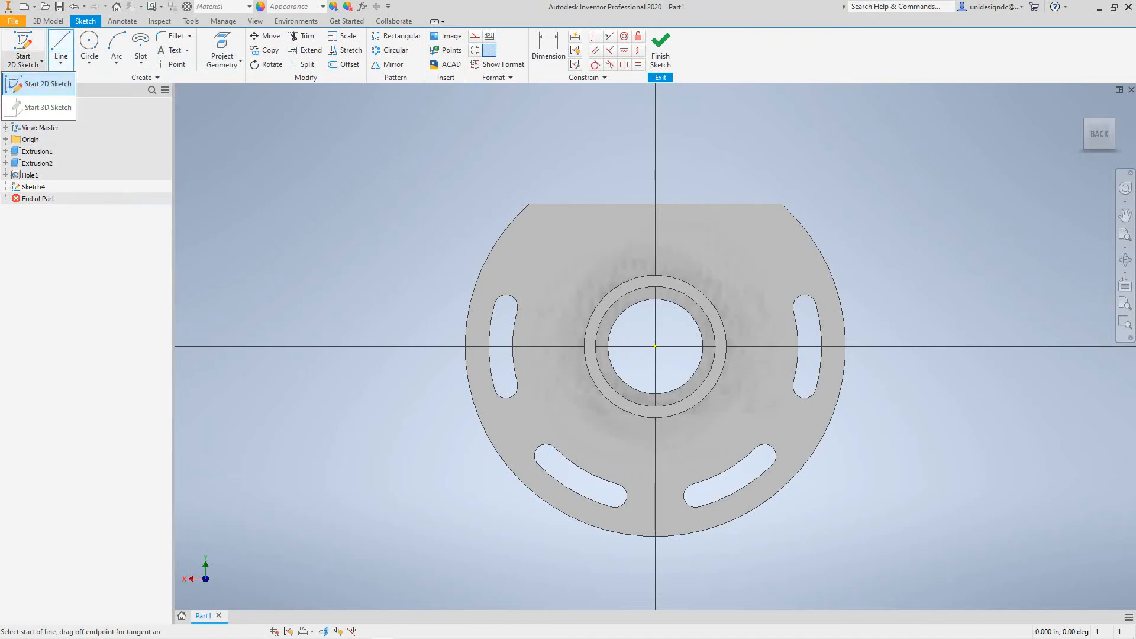
{"action": "left_click", "coordinate": [39, 84]}
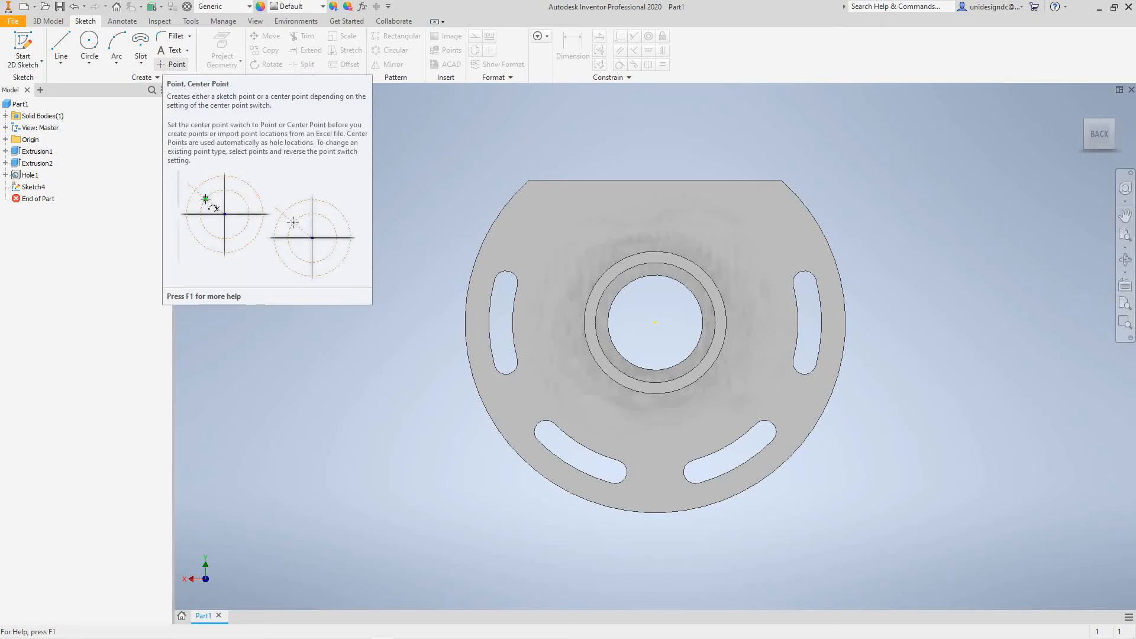
{"action": "left_click", "coordinate": [172, 64]}
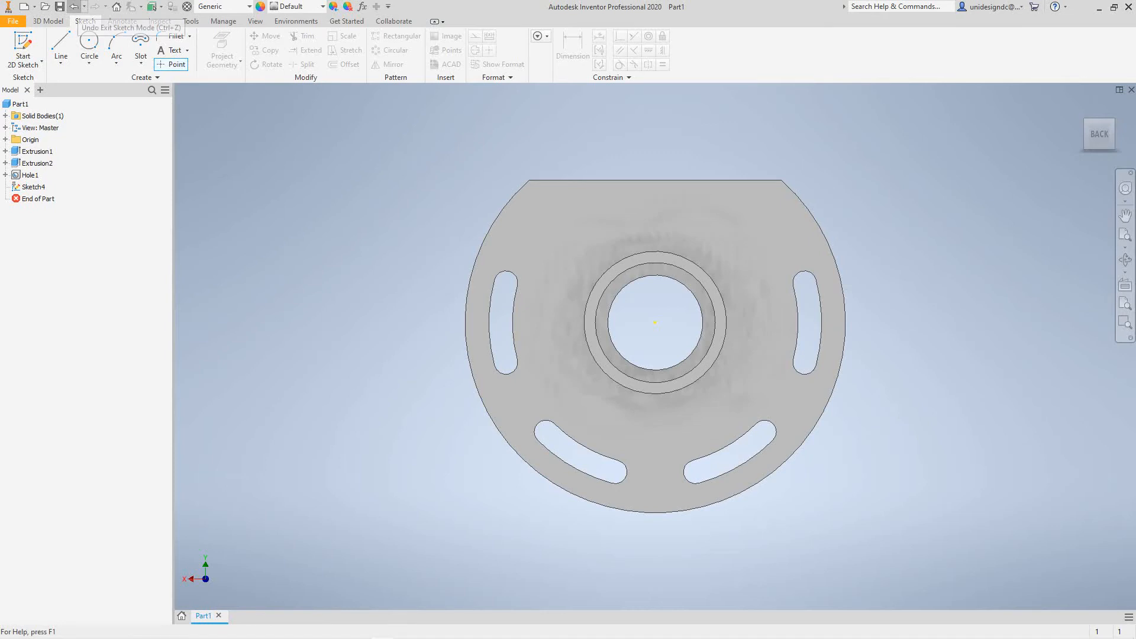
{"action": "left_click", "coordinate": [73, 6]}
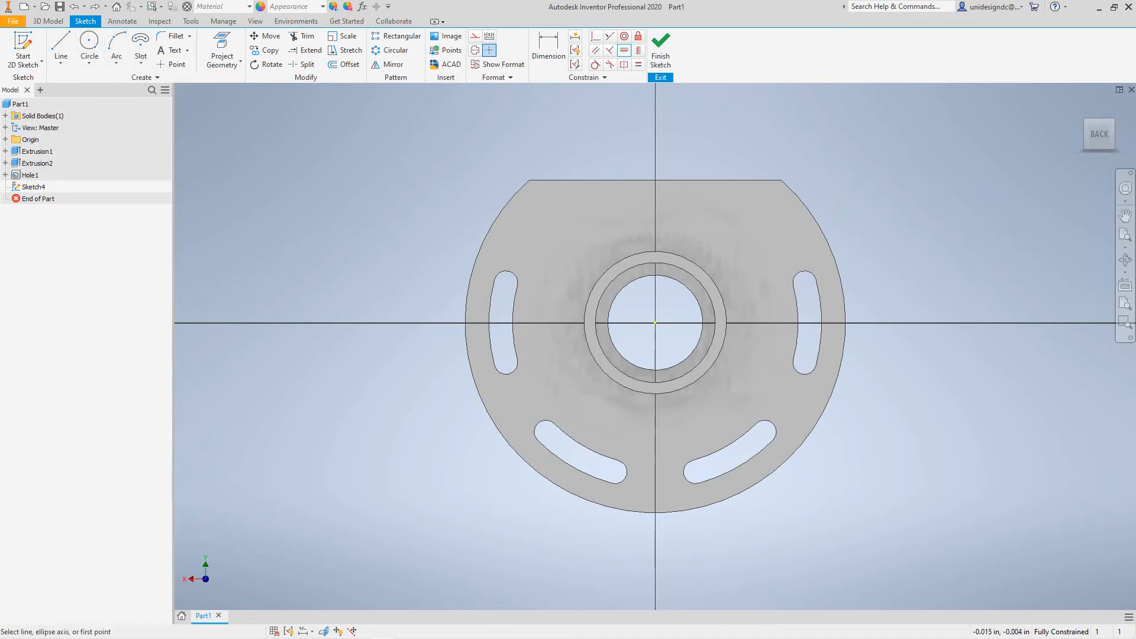
Sketch a horizontal line about .395 in long from the boss centre toward the left slot and place a point at its outer end
{"action": "left_click", "coordinate": [656, 323]}
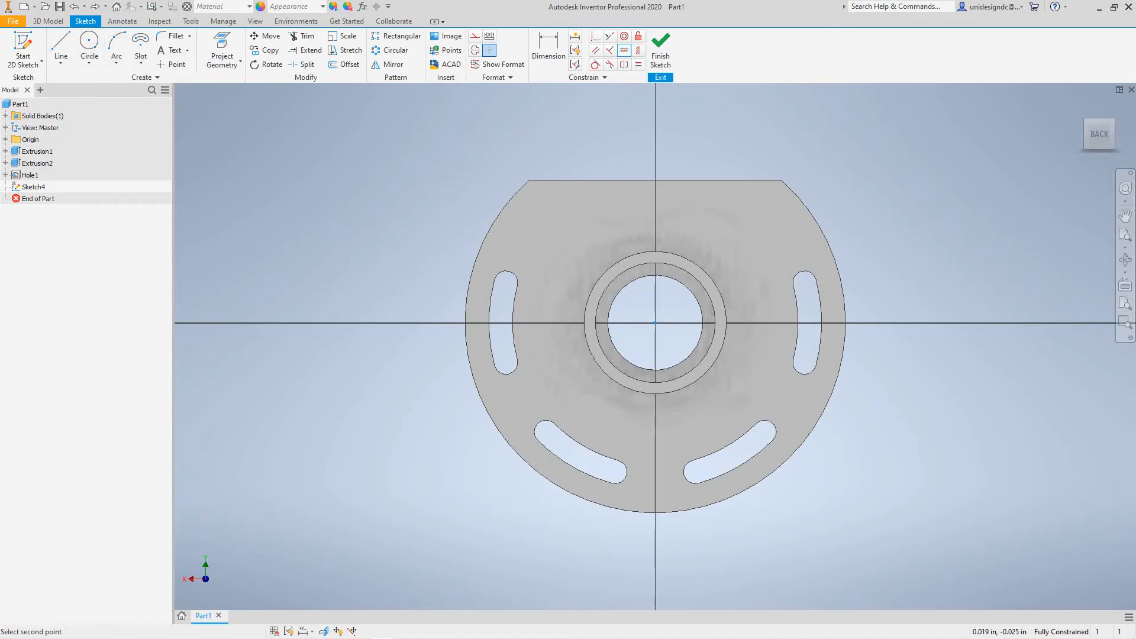
{"action": "key", "text": "l"}
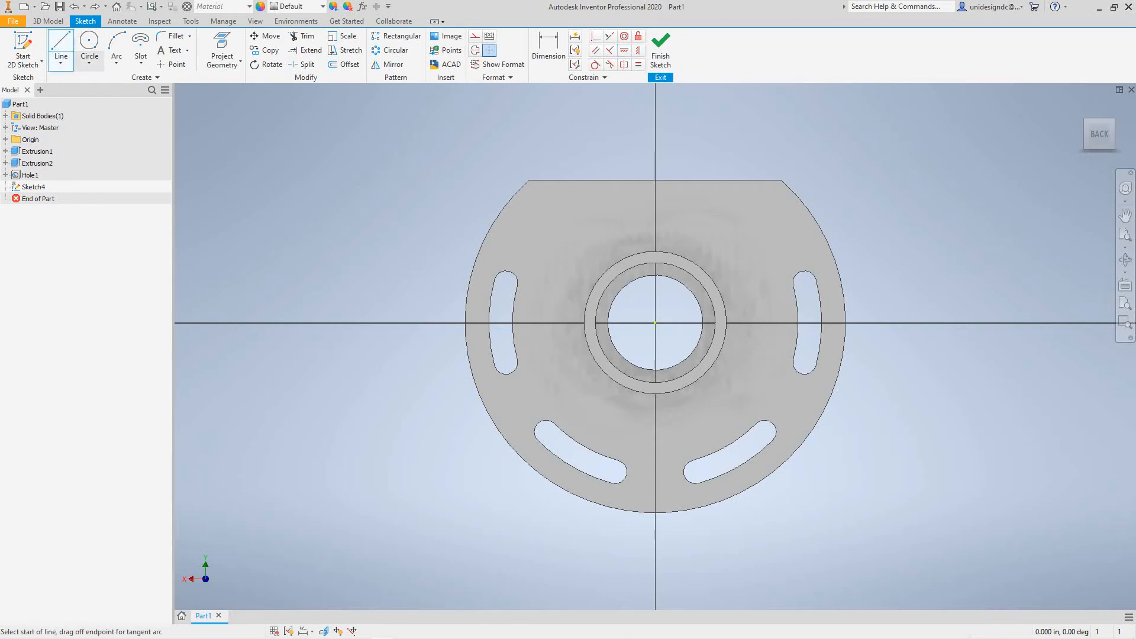
{"action": "left_click", "coordinate": [655, 323]}
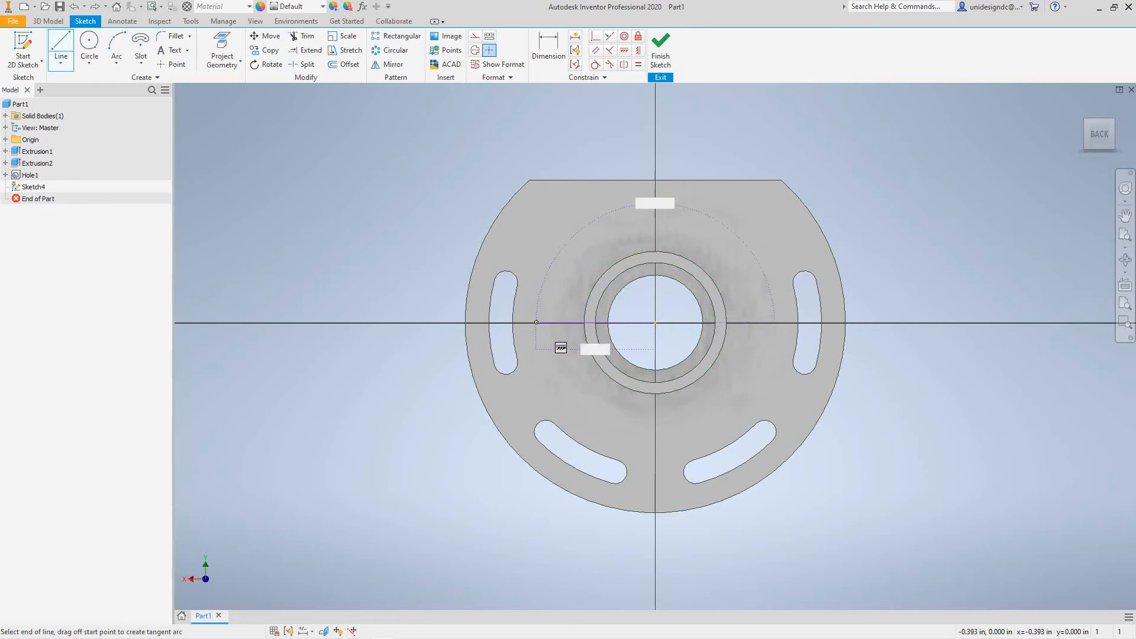
{"action": "left_click", "coordinate": [537, 324]}
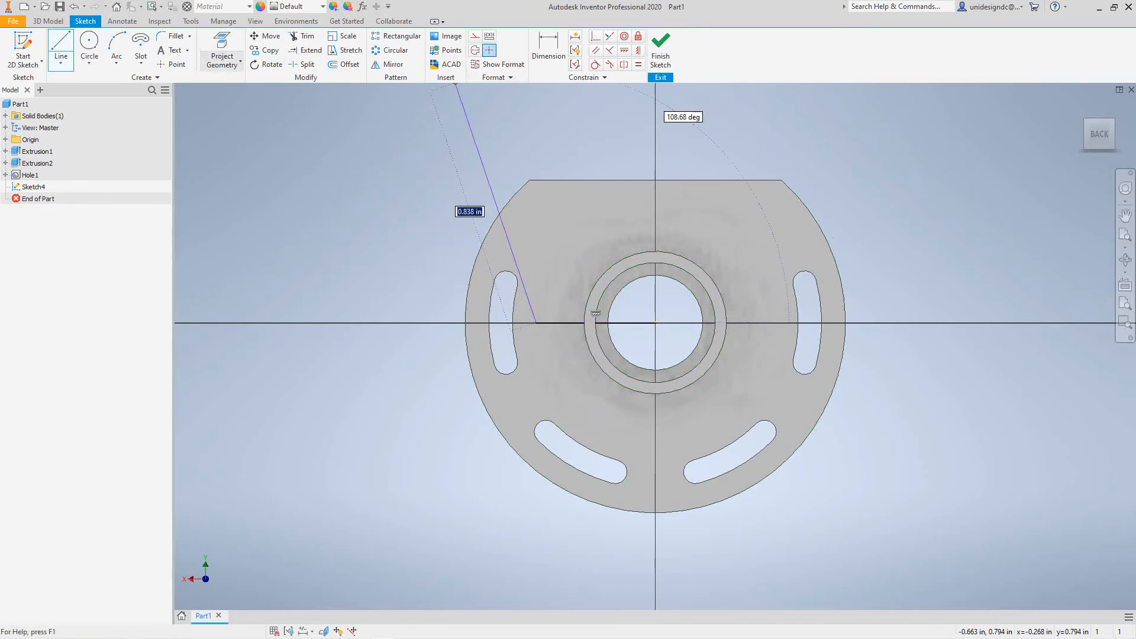
{"action": "left_click", "coordinate": [173, 64]}
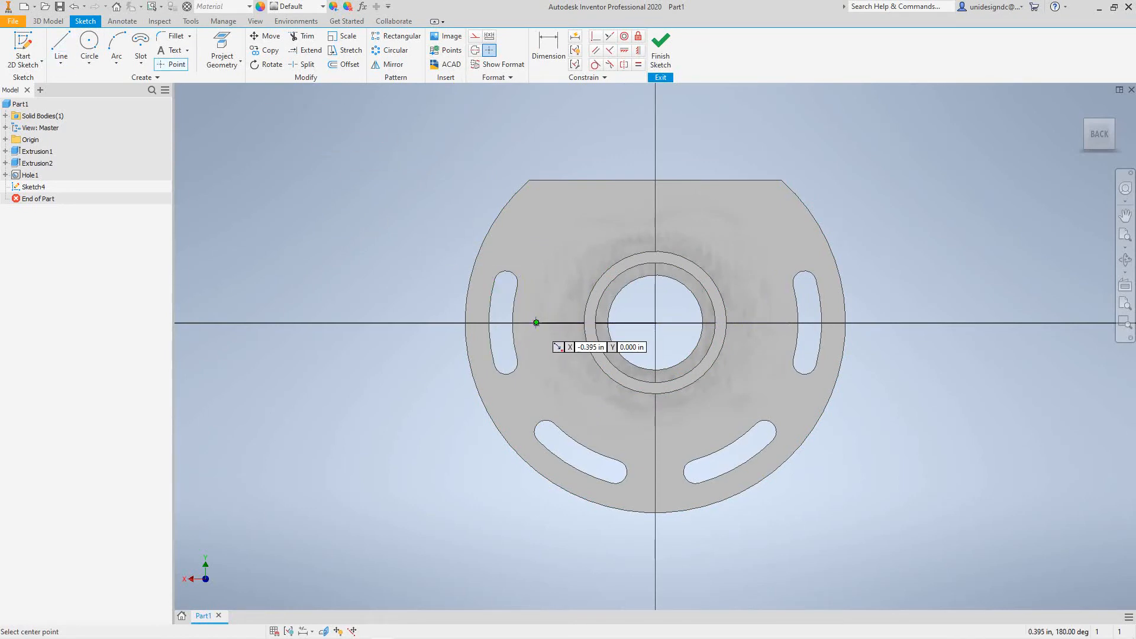
{"action": "left_click", "coordinate": [534, 322]}
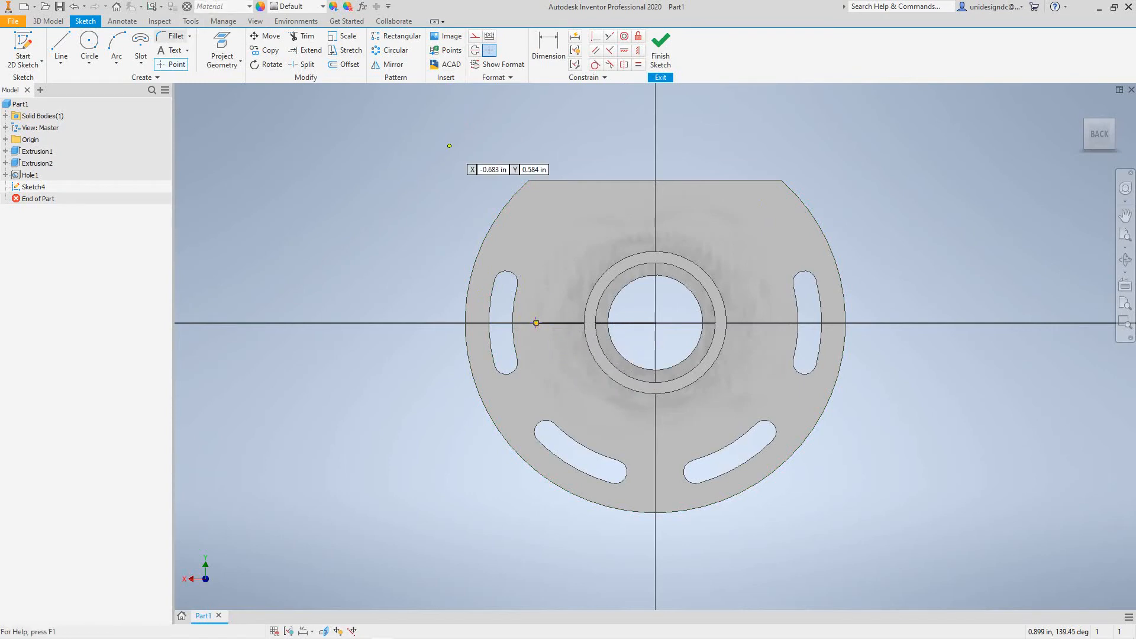
Dimension the horizontal line's length as .354 in and finish the sketch
{"action": "left_click", "coordinate": [548, 51]}
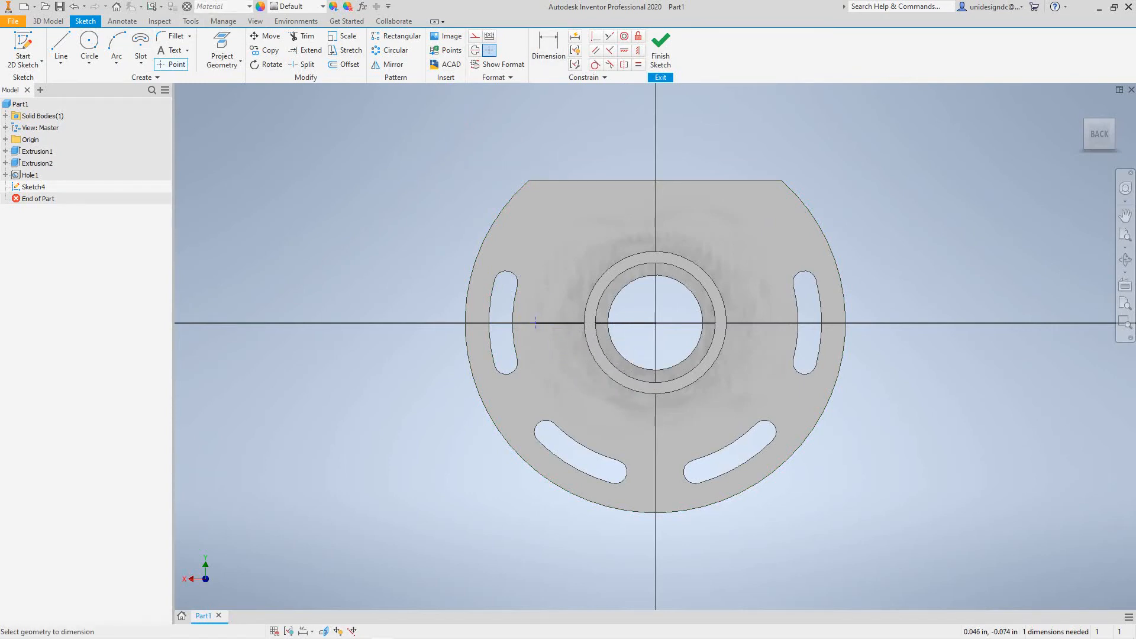
{"action": "left_click", "coordinate": [616, 322]}
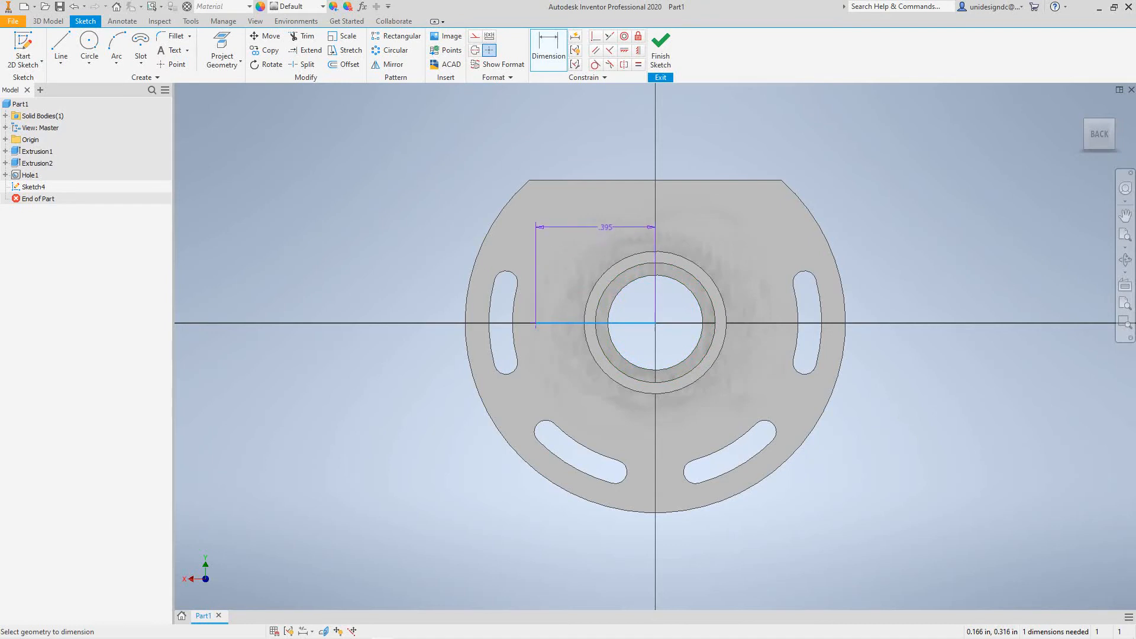
{"action": "left_click", "coordinate": [597, 223]}
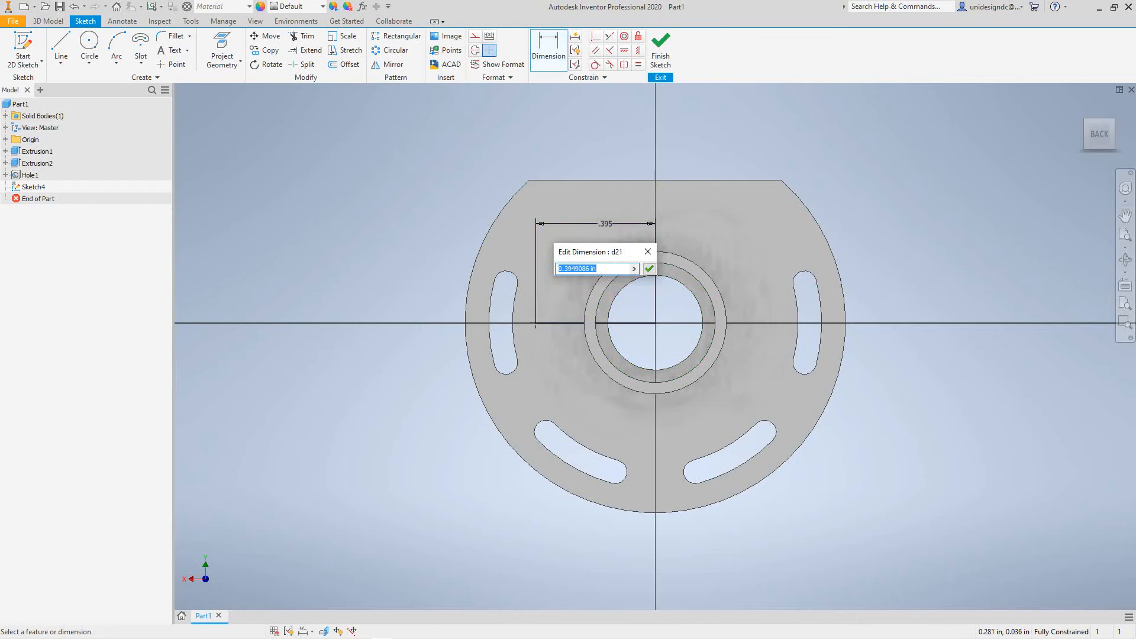
{"action": "type", "text": ".354"}
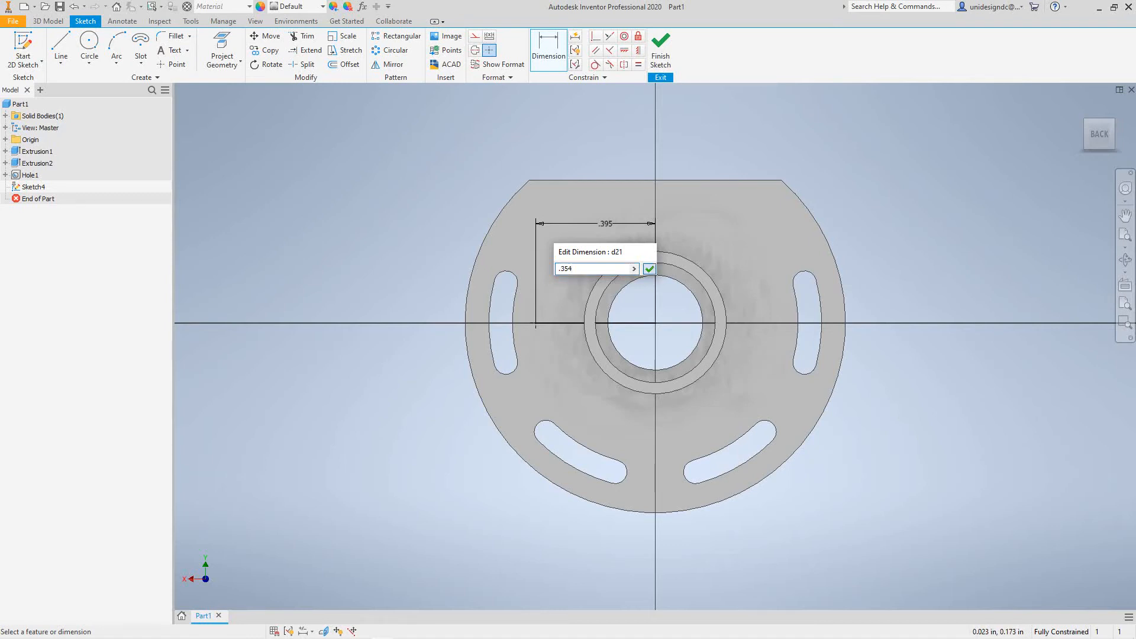
{"action": "key", "text": "Return"}
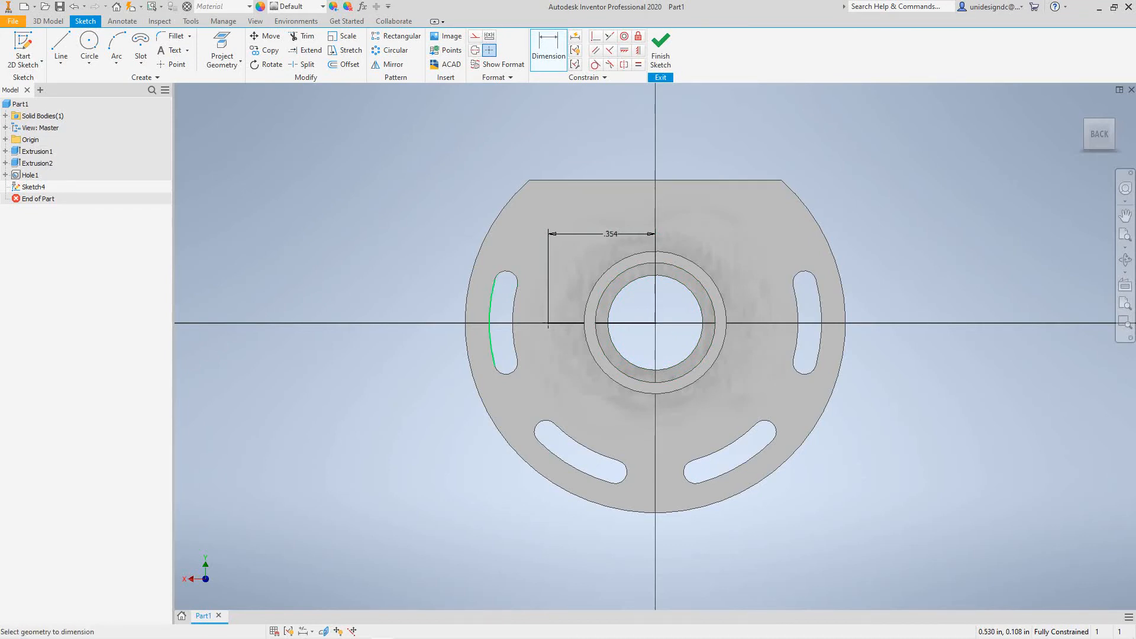
{"action": "mouse_move", "coordinate": [496, 291]}
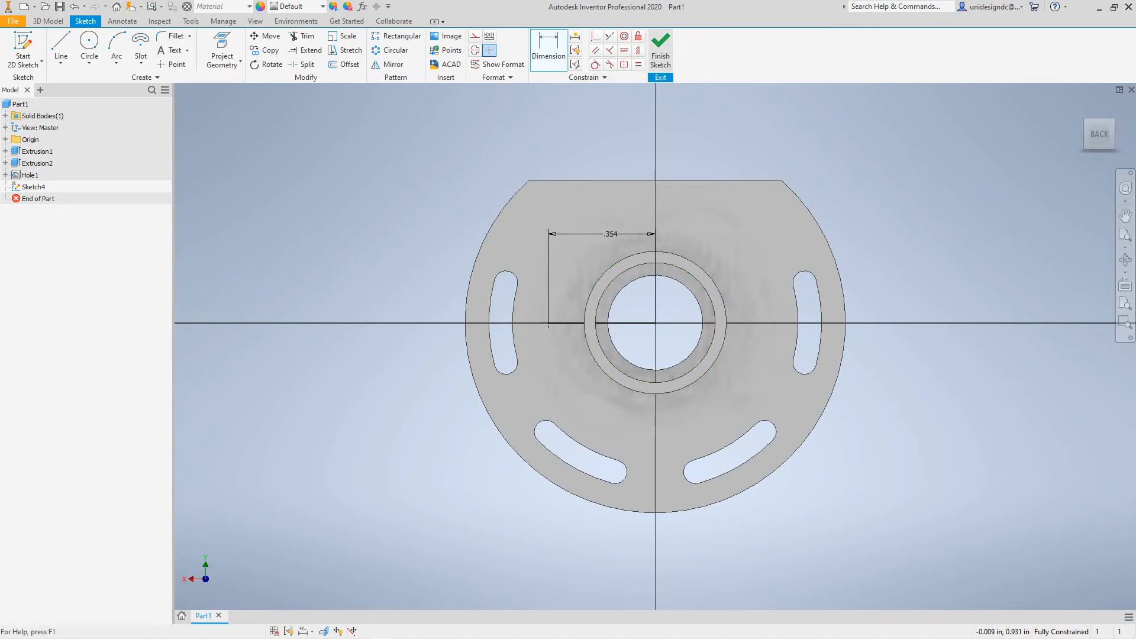
{"action": "left_click", "coordinate": [661, 48]}
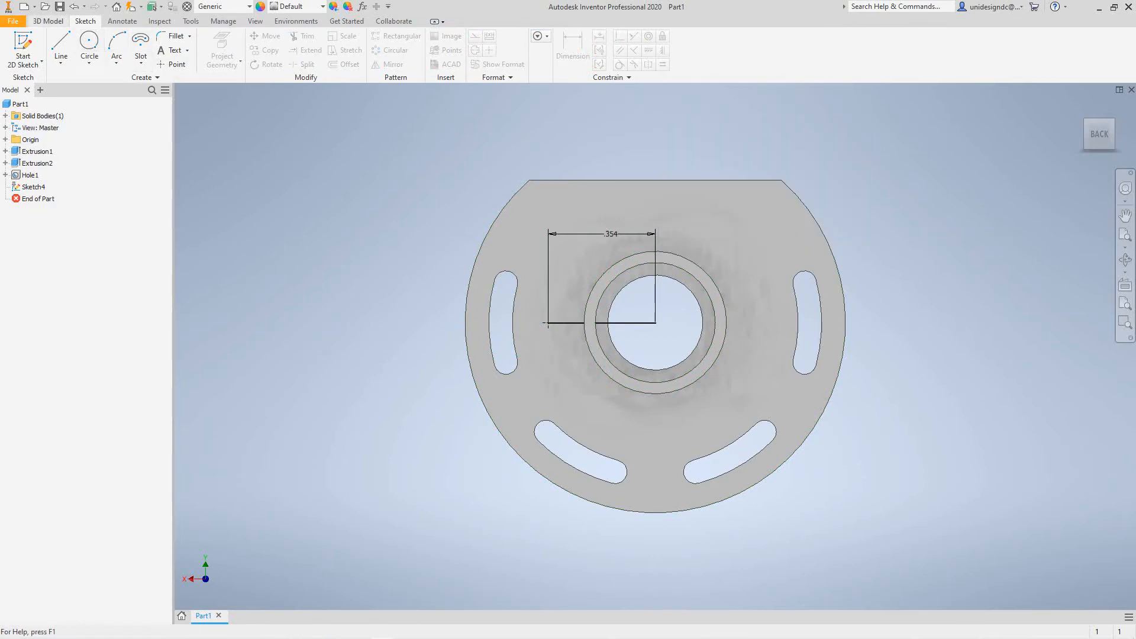
Start a hole at the new sketch point and make it a tapped hole
{"action": "left_click", "coordinate": [48, 20]}
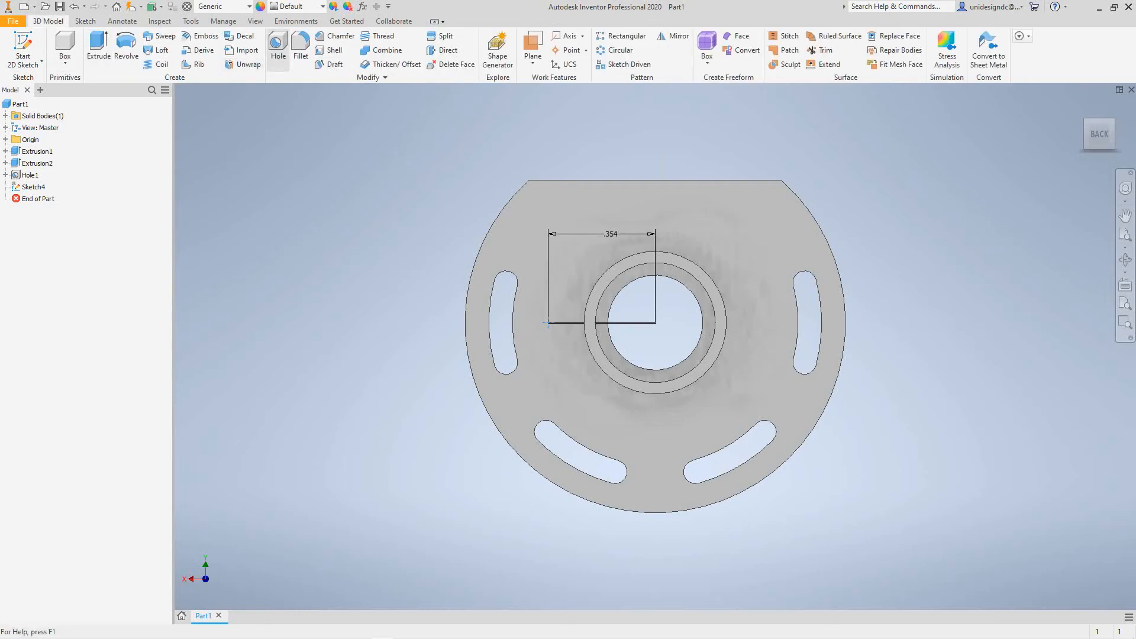
{"action": "left_click", "coordinate": [279, 47]}
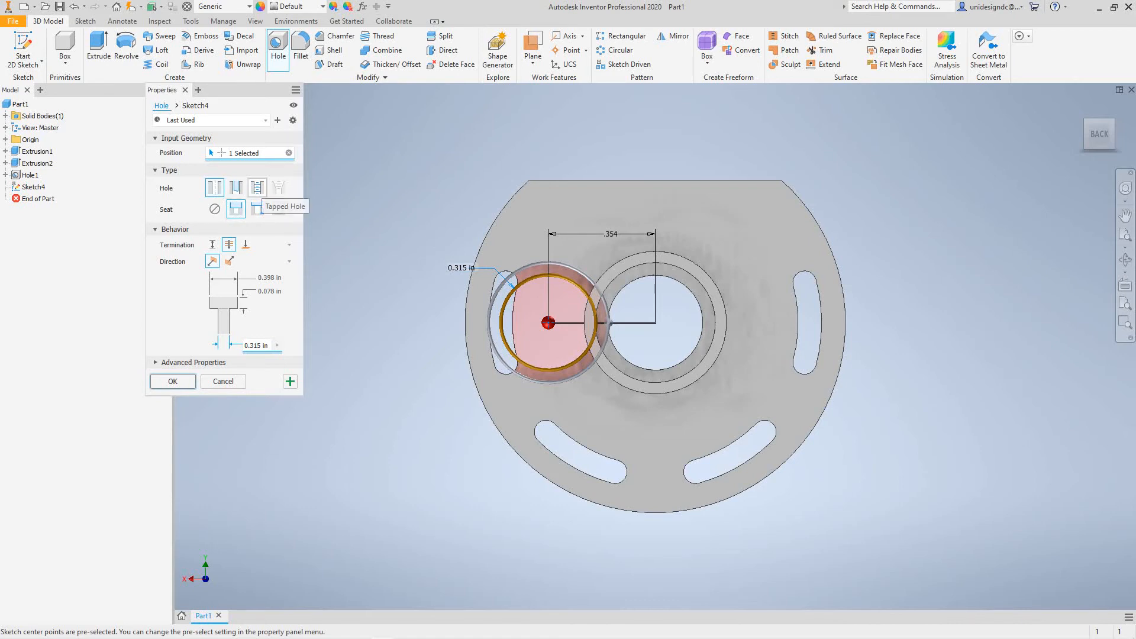
{"action": "left_click", "coordinate": [256, 187]}
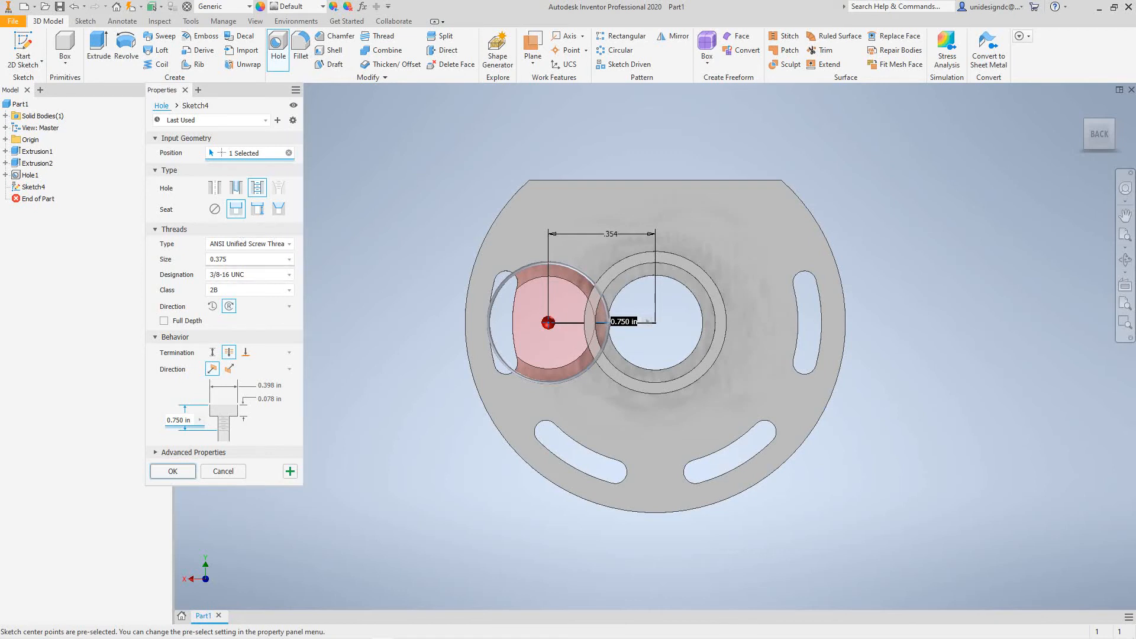
Set the tapped hole's thread size to 0.073 (#1)
{"action": "left_click", "coordinate": [288, 259]}
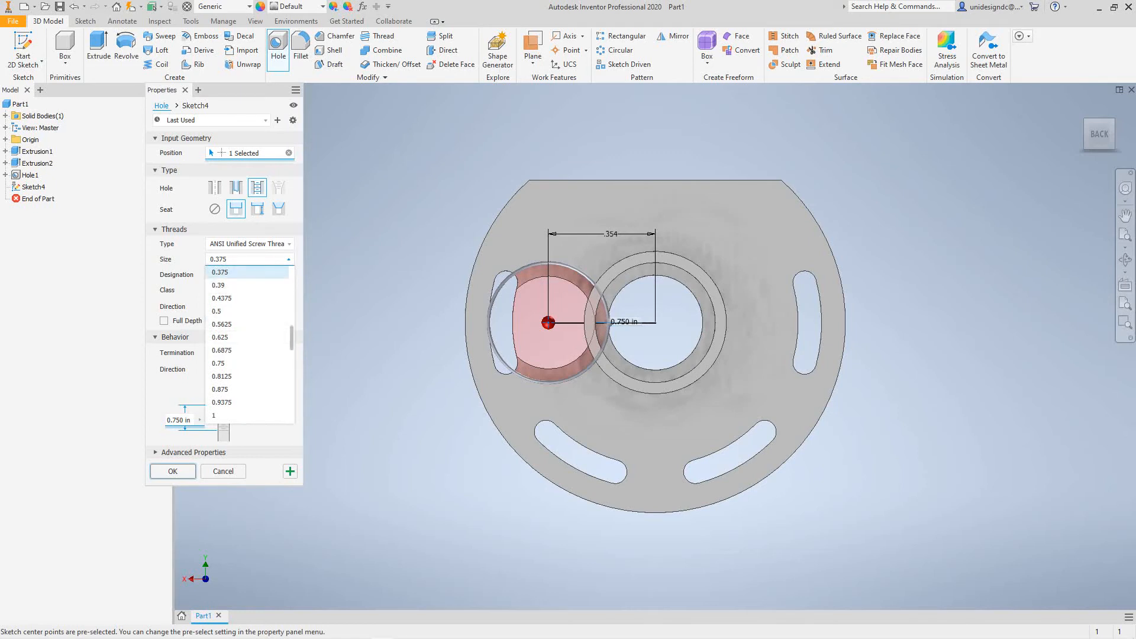
{"action": "scroll", "coordinate": [249, 343], "scroll_direction": "down", "scroll_amount": 8}
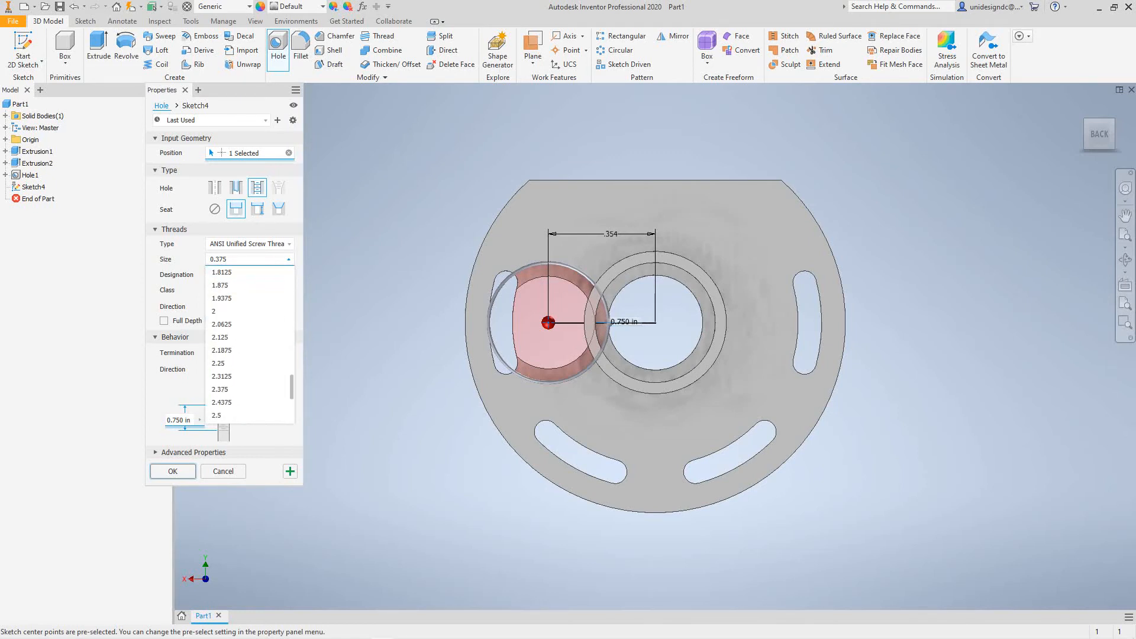
{"action": "scroll", "coordinate": [249, 343], "scroll_direction": "up", "scroll_amount": 15}
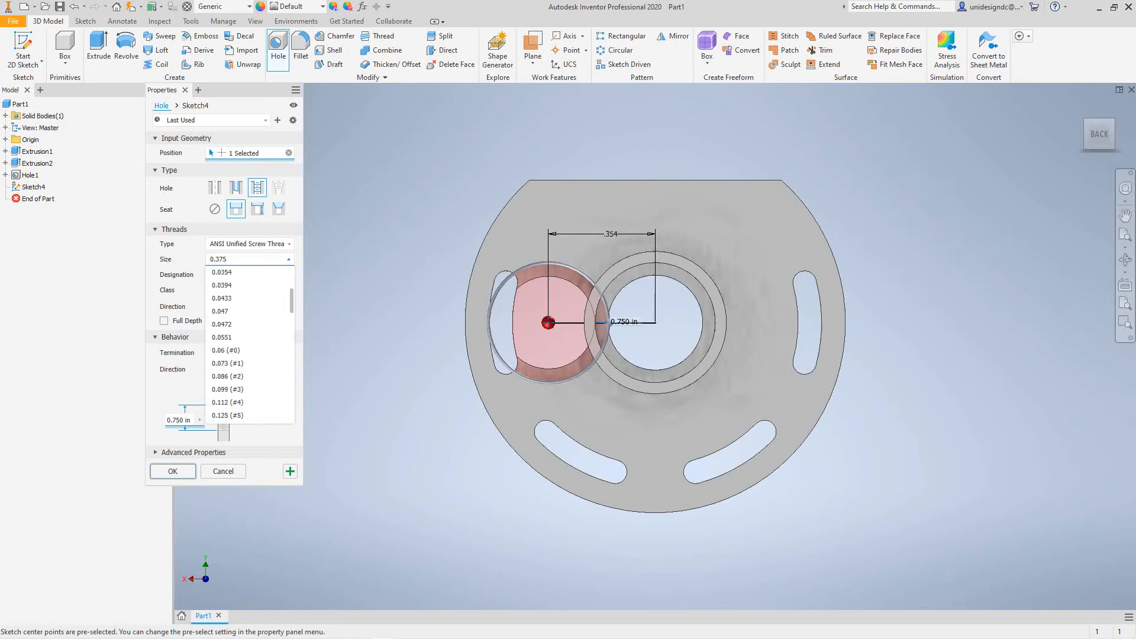
{"action": "scroll", "coordinate": [250, 343], "scroll_direction": "up", "scroll_amount": 4}
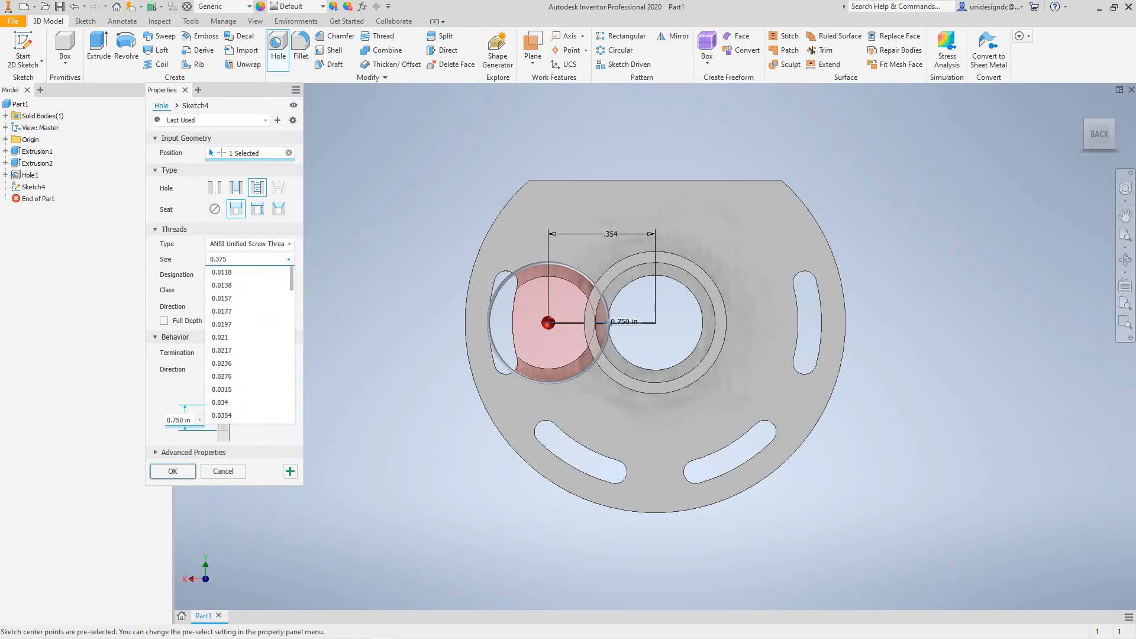
{"action": "scroll", "coordinate": [249, 344], "scroll_direction": "down", "scroll_amount": 1}
{"action": "scroll", "coordinate": [249, 343], "scroll_direction": "down", "scroll_amount": 1}
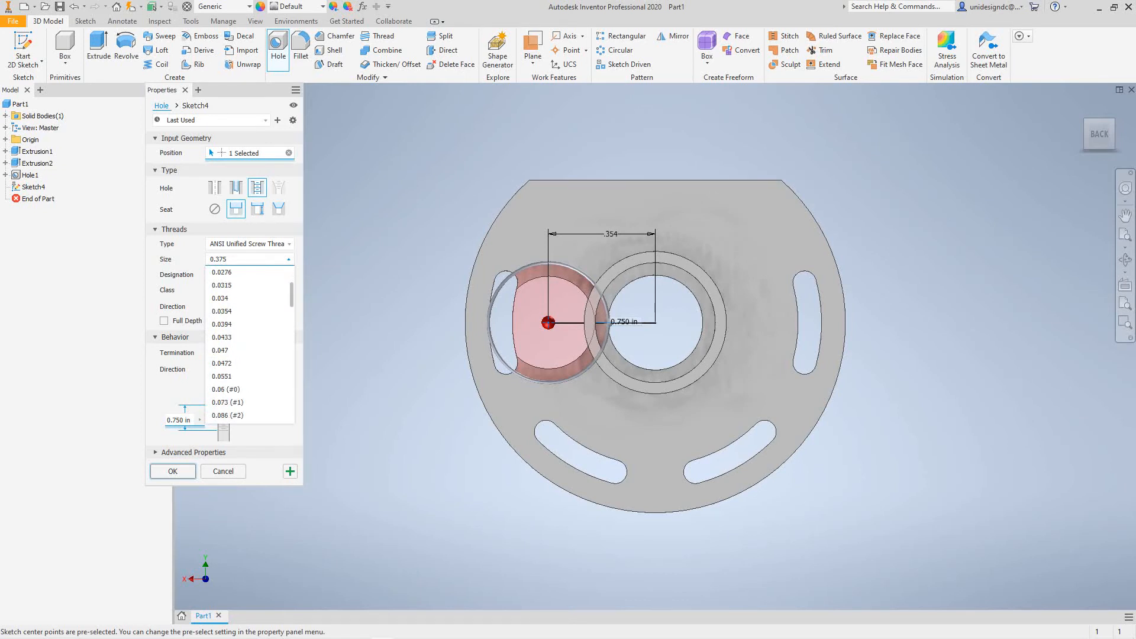
{"action": "scroll", "coordinate": [250, 343], "scroll_direction": "down", "scroll_amount": 3}
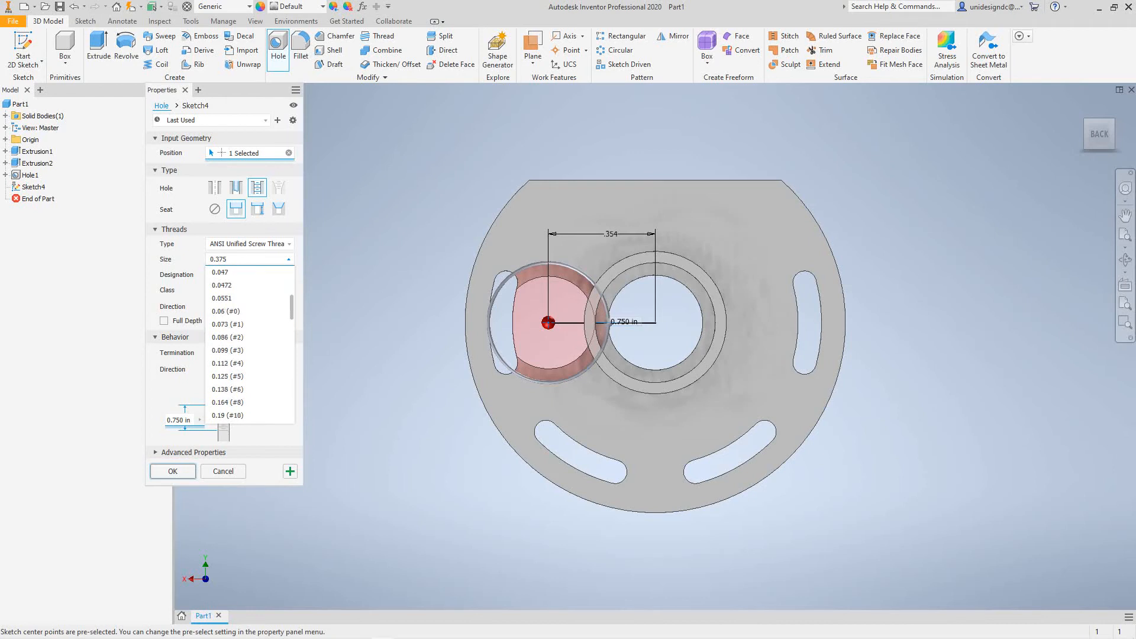
{"action": "scroll", "coordinate": [249, 343], "scroll_direction": "up", "scroll_amount": 1}
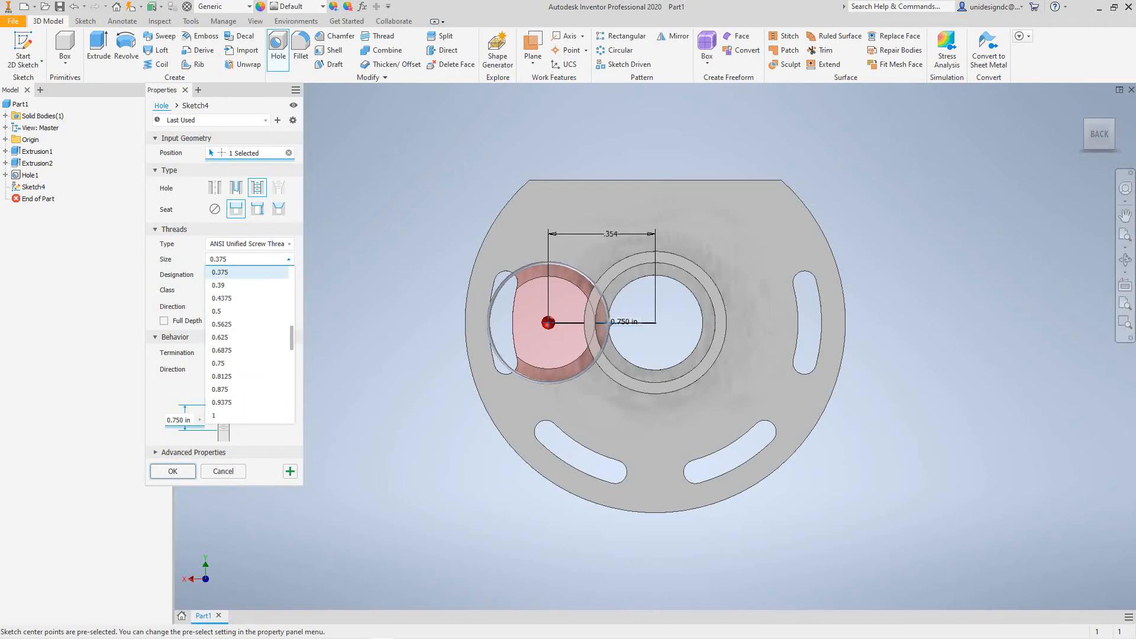
{"action": "scroll", "coordinate": [250, 343], "scroll_direction": "up", "scroll_amount": 2}
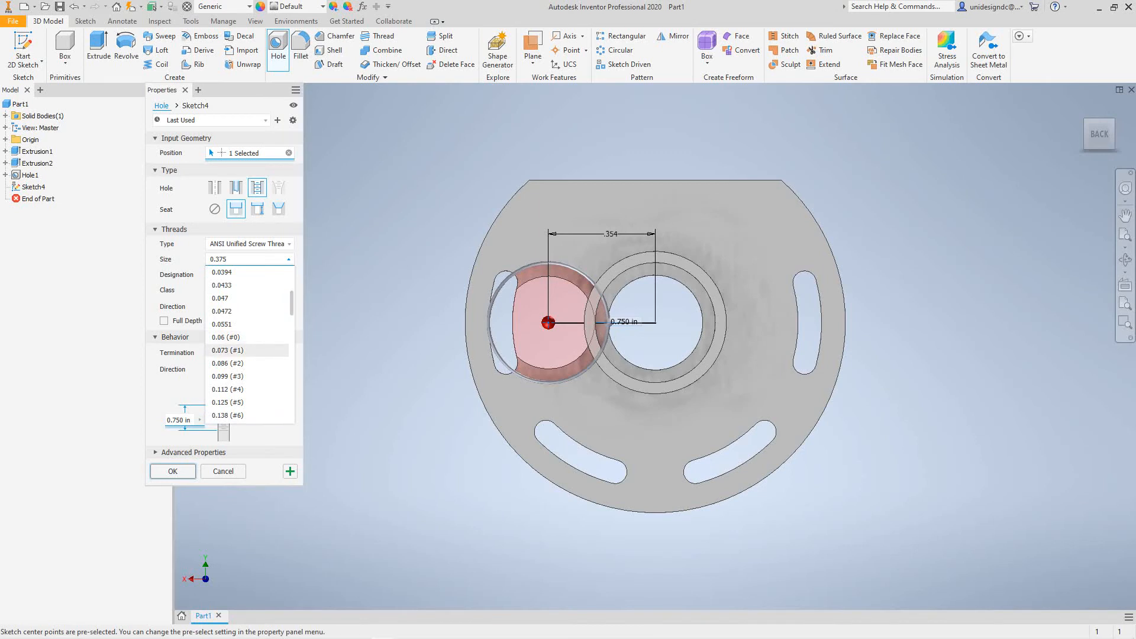
{"action": "left_click", "coordinate": [227, 350]}
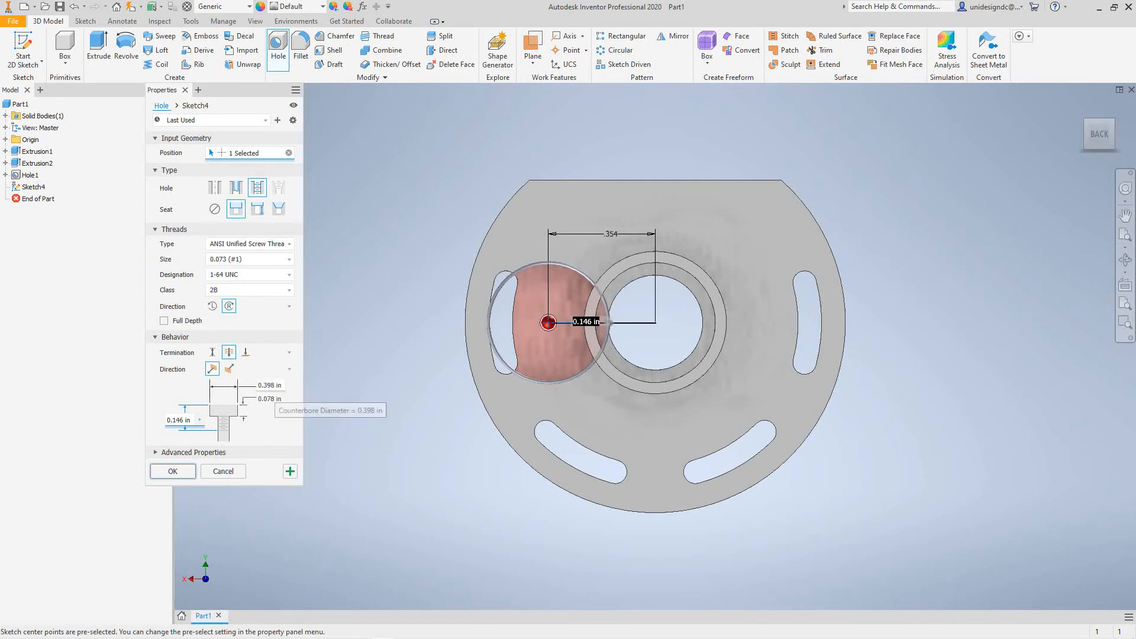
Set the tapped hole's counterbore diameter to 0.118 in and counterbore depth to 0.039 in, and create the hole
{"action": "left_click", "coordinate": [269, 385]}
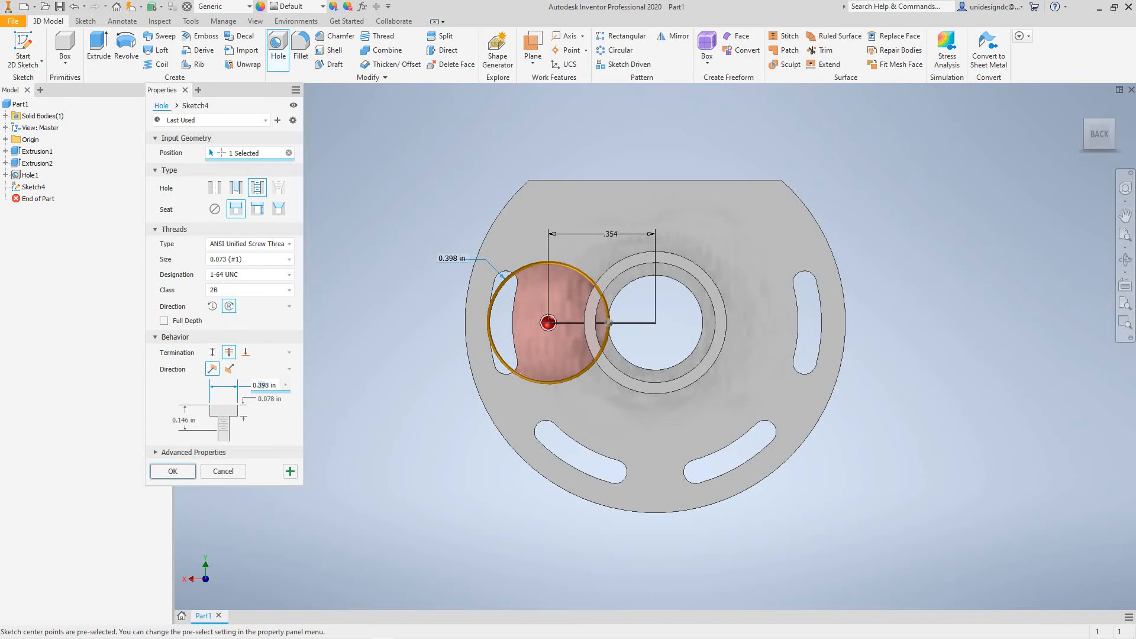
{"action": "type", "text": "11"}
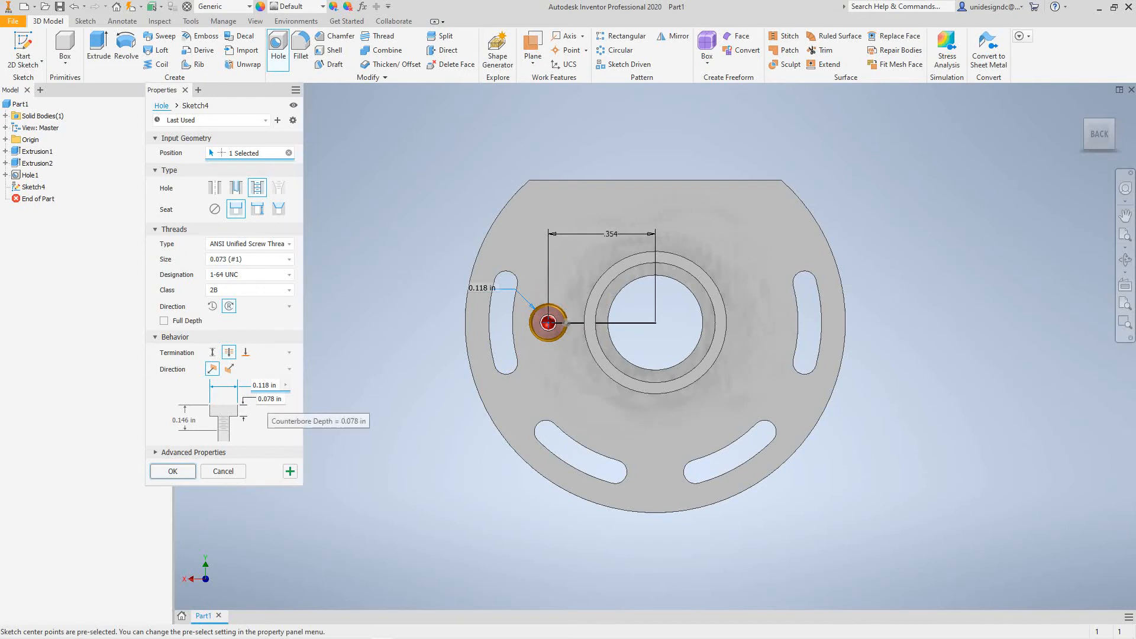
{"action": "left_click", "coordinate": [269, 399]}
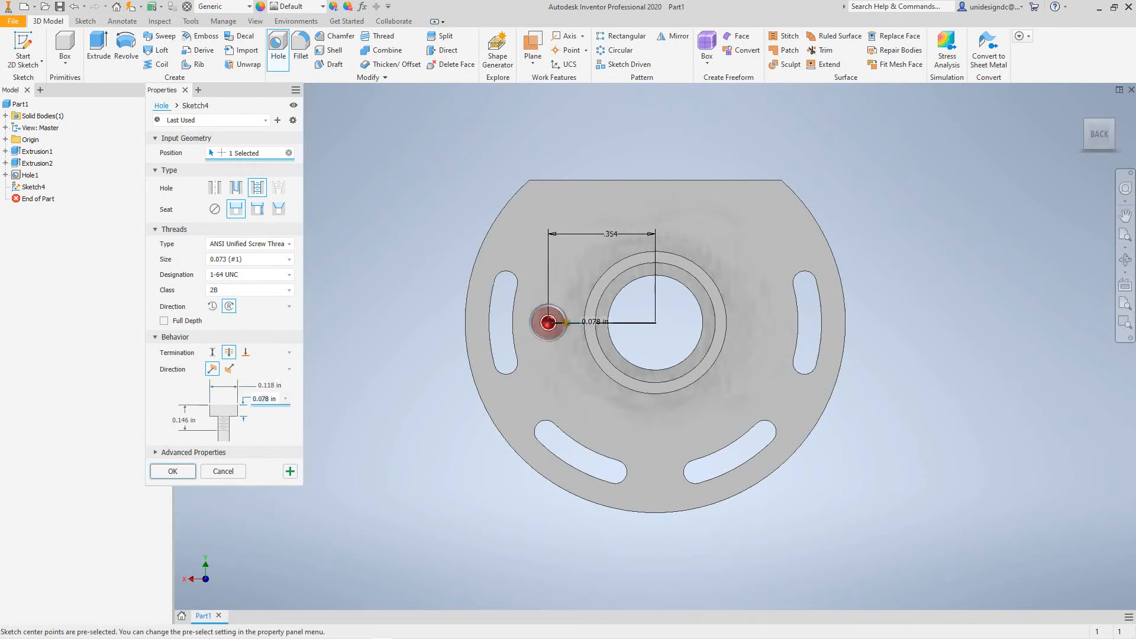
{"action": "type", "text": "0.039"}
{"action": "key", "text": "Return"}
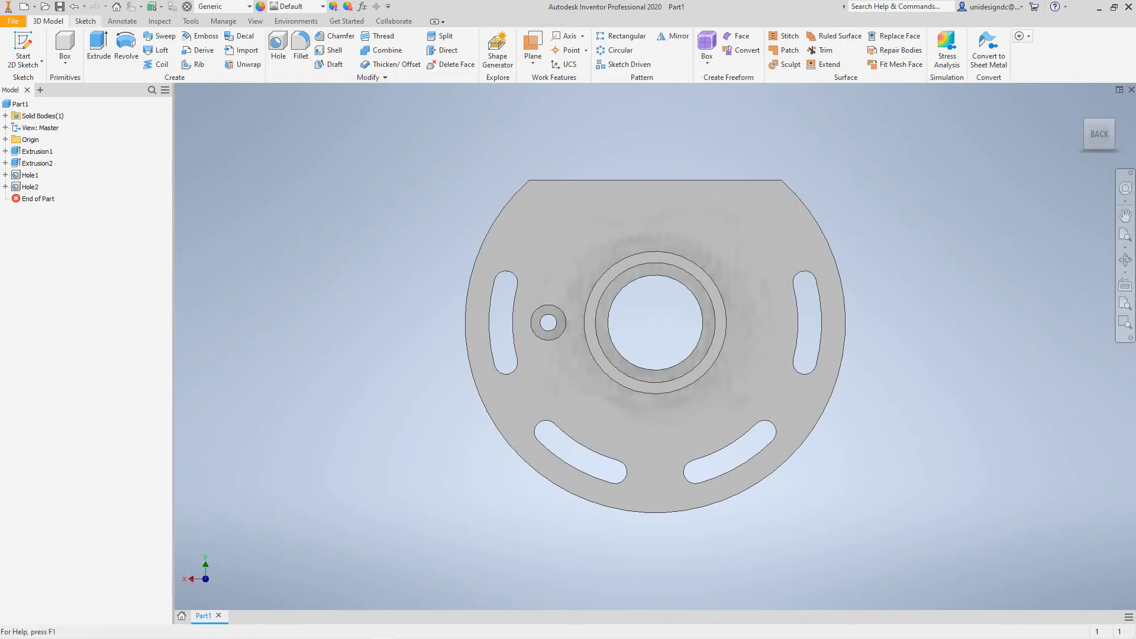
{"action": "left_click", "coordinate": [85, 21]}
{"action": "left_click", "coordinate": [48, 21]}
{"action": "left_click", "coordinate": [85, 20]}
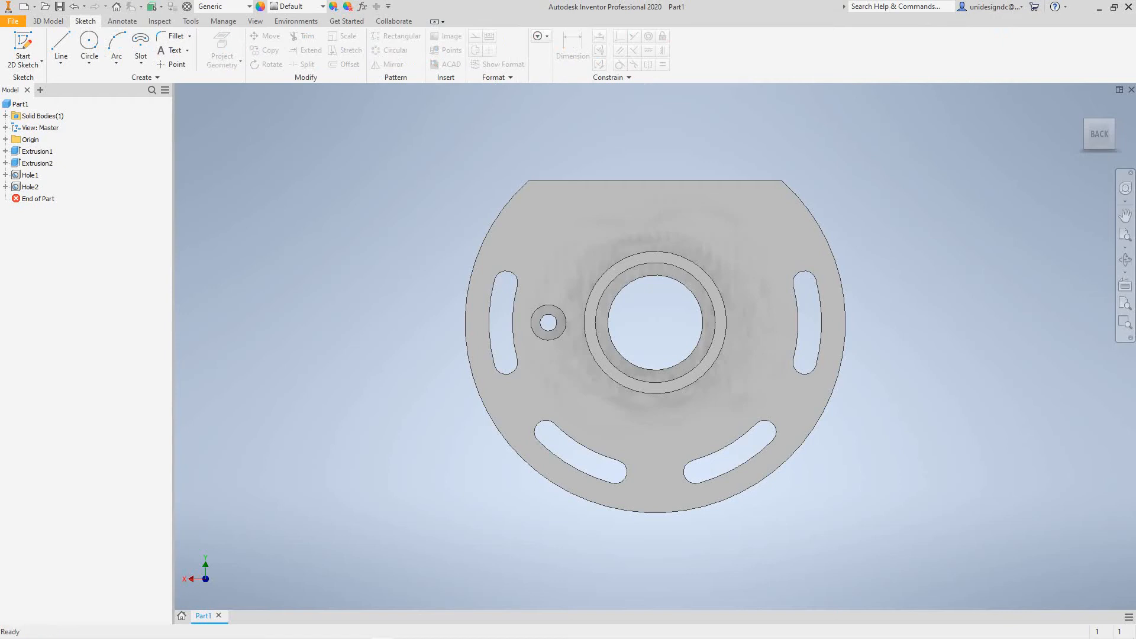
{"action": "left_click", "coordinate": [74, 6]}
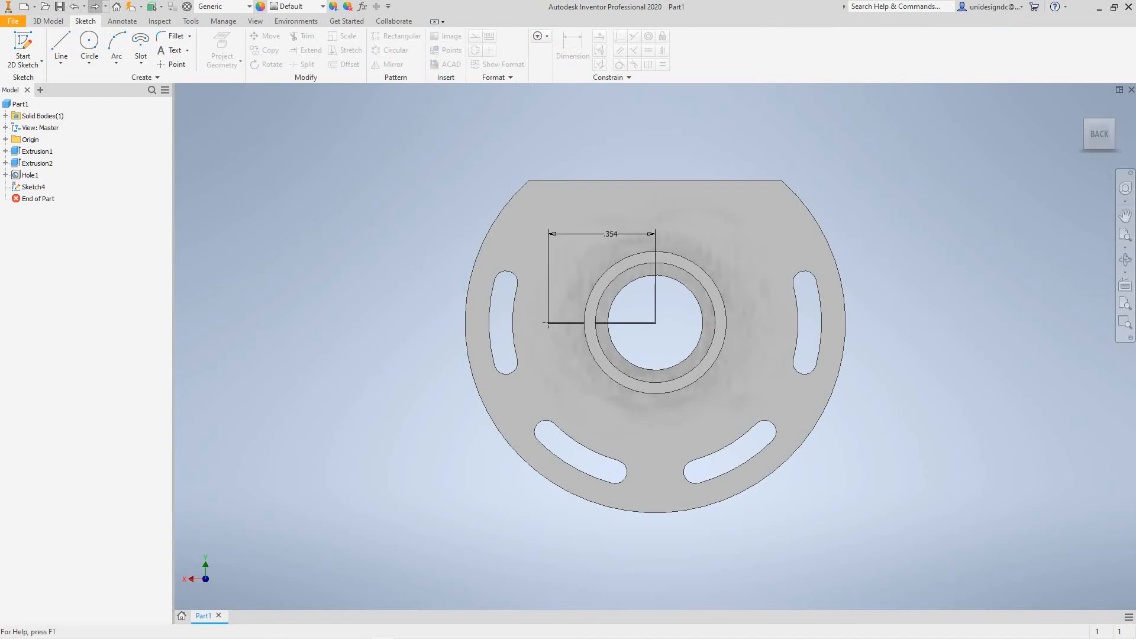
{"action": "left_click", "coordinate": [95, 6]}
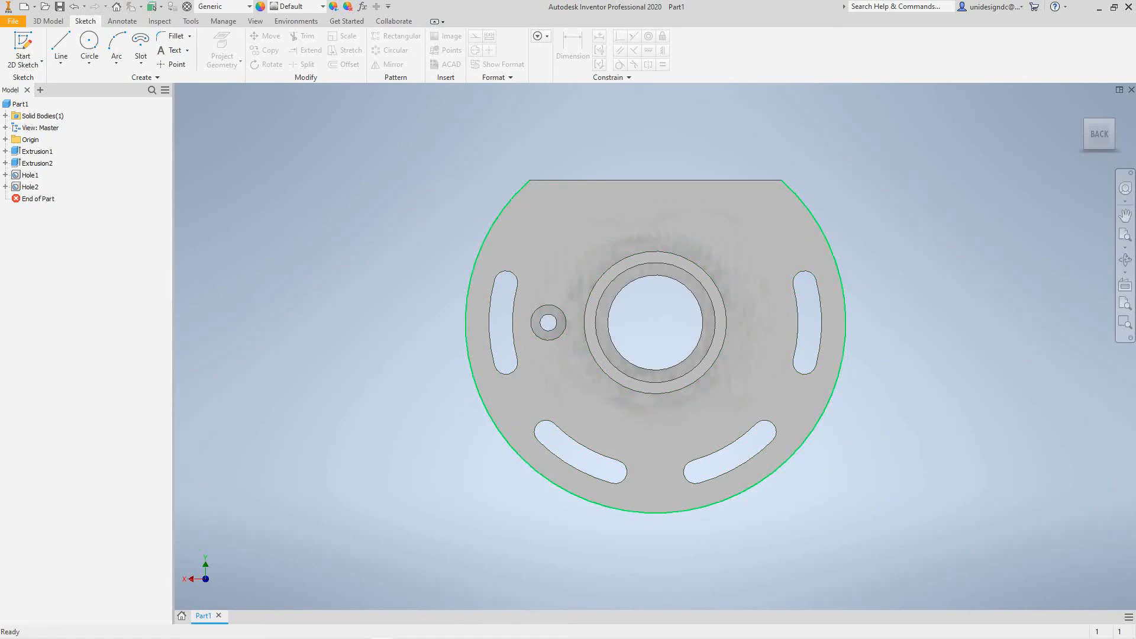
{"action": "left_click", "coordinate": [483, 403]}
{"action": "key", "text": "Escape"}
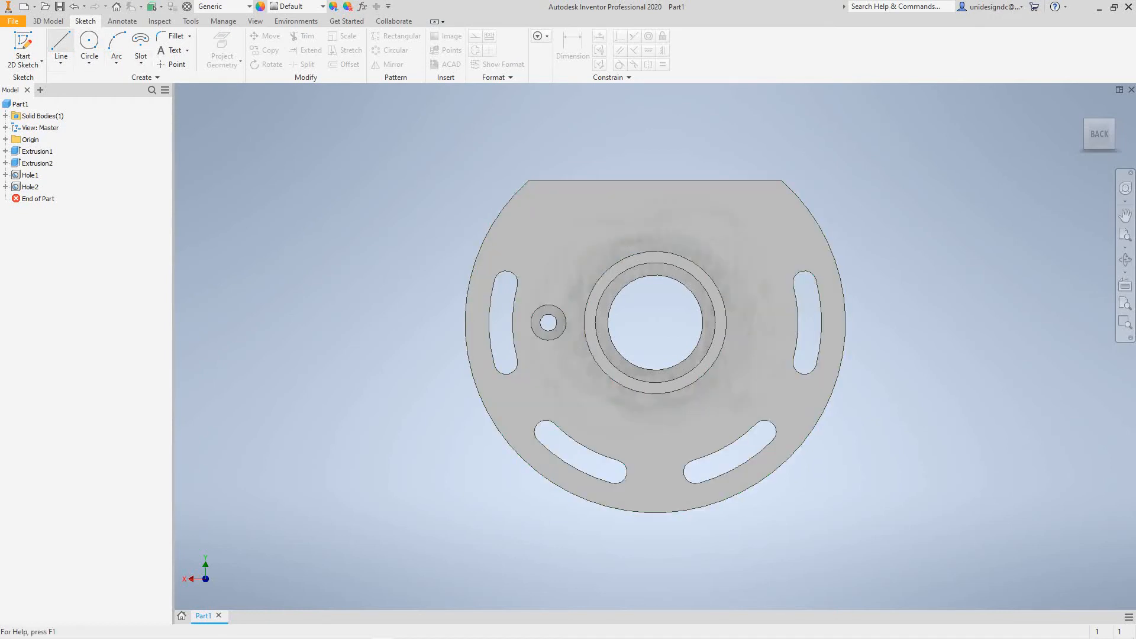
{"action": "left_click", "coordinate": [48, 21]}
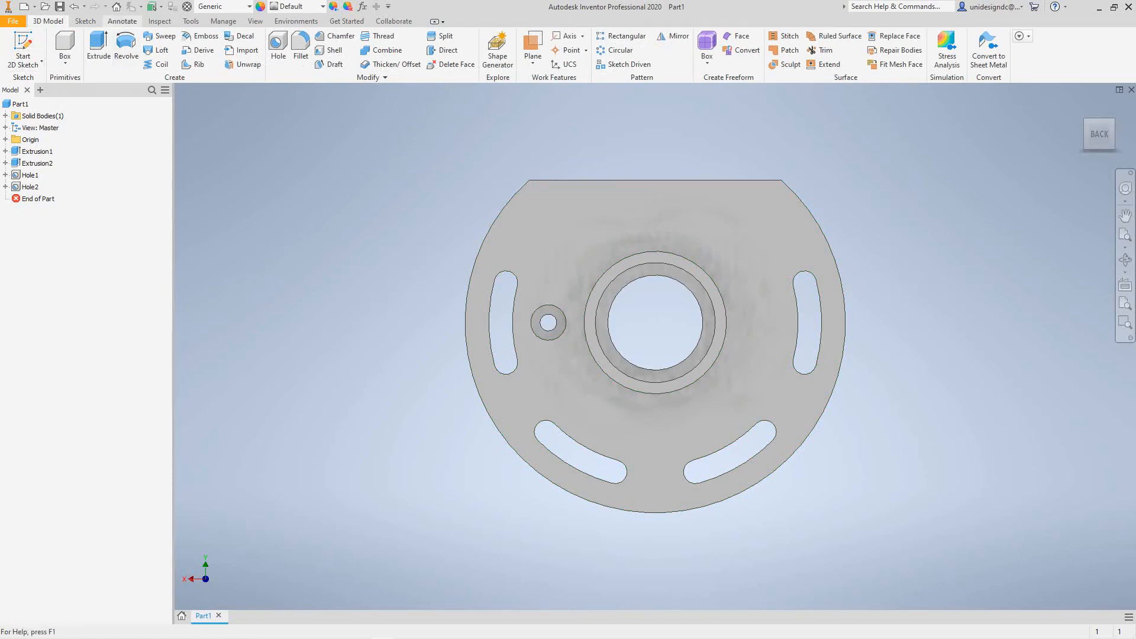
{"action": "left_click", "coordinate": [615, 50]}
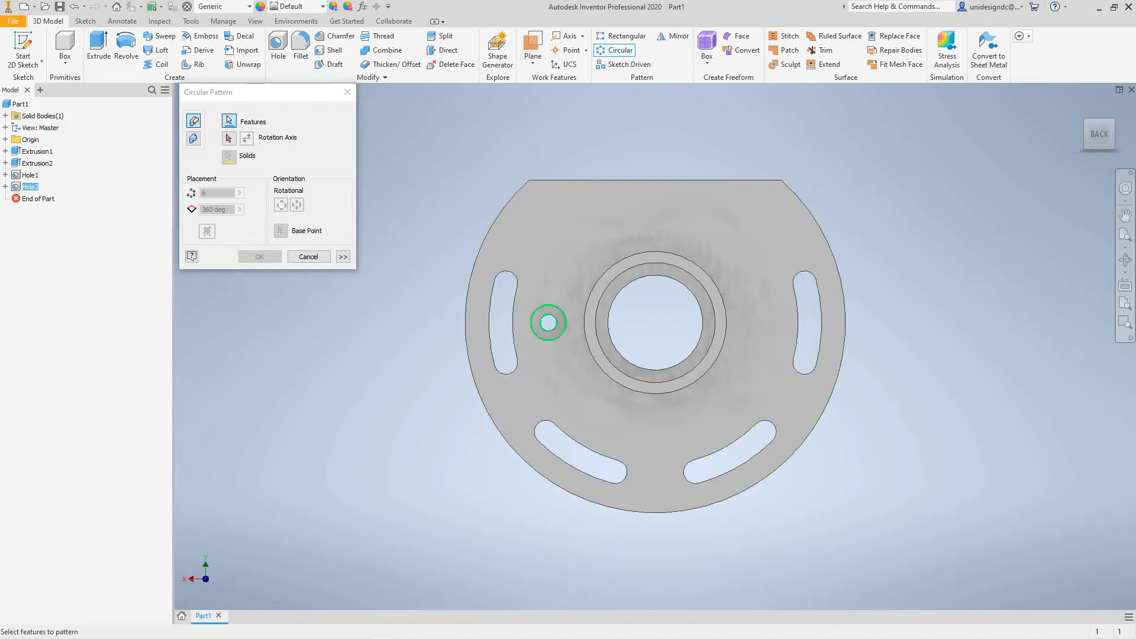
{"action": "left_click", "coordinate": [548, 322]}
{"action": "left_click", "coordinate": [37, 151]}
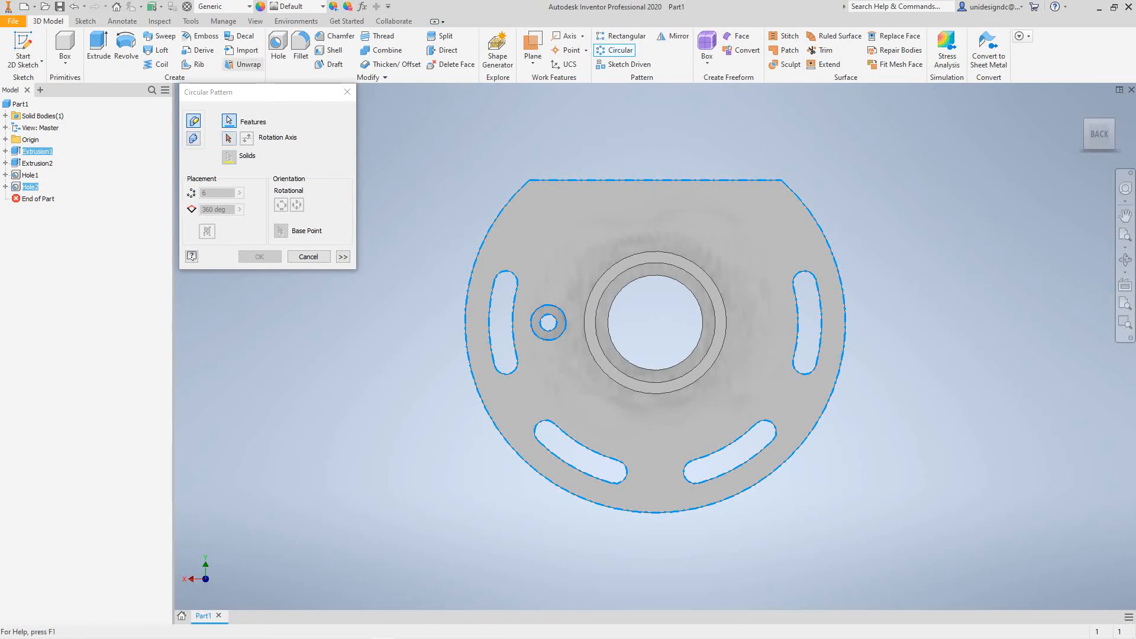
{"action": "left_click", "coordinate": [74, 7]}
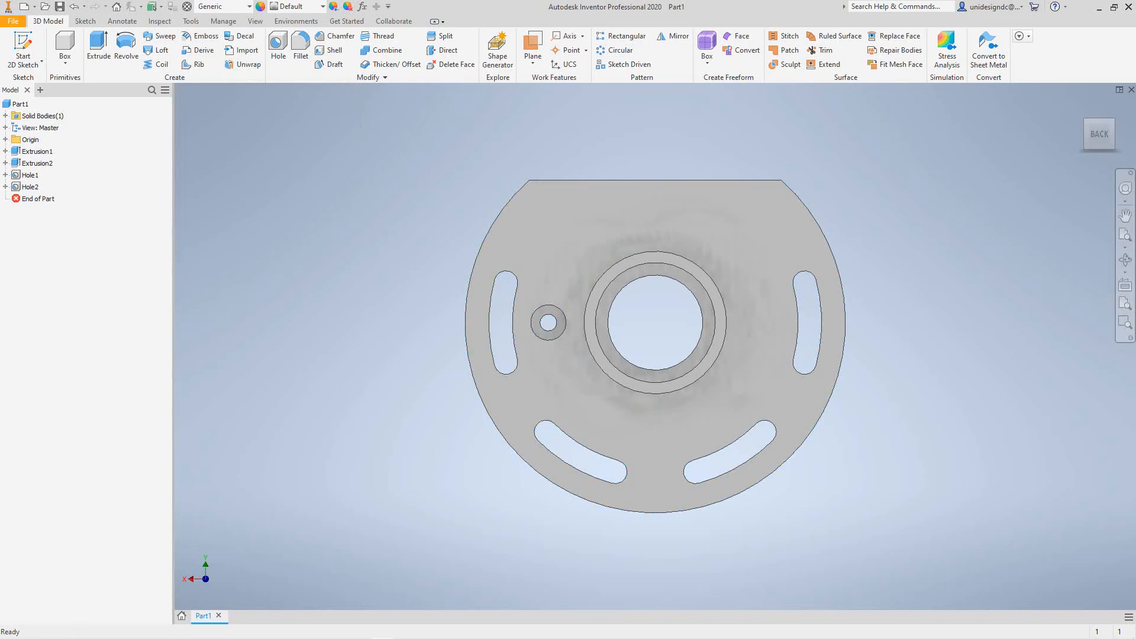
{"action": "left_click", "coordinate": [616, 50]}
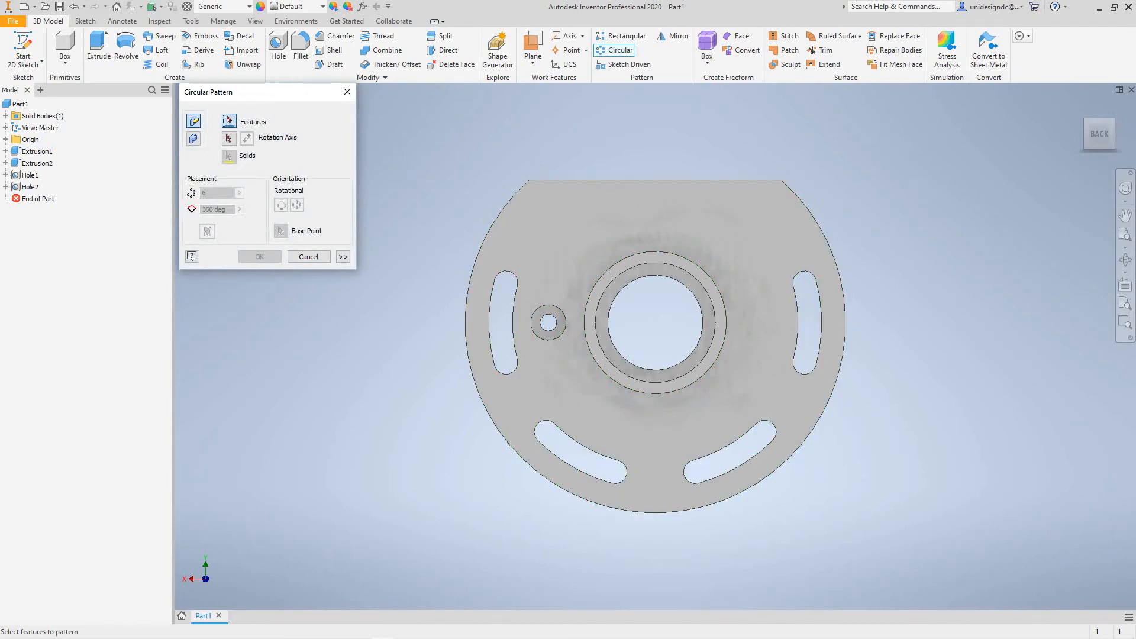
{"action": "left_click", "coordinate": [228, 138]}
{"action": "left_click", "coordinate": [540, 322]}
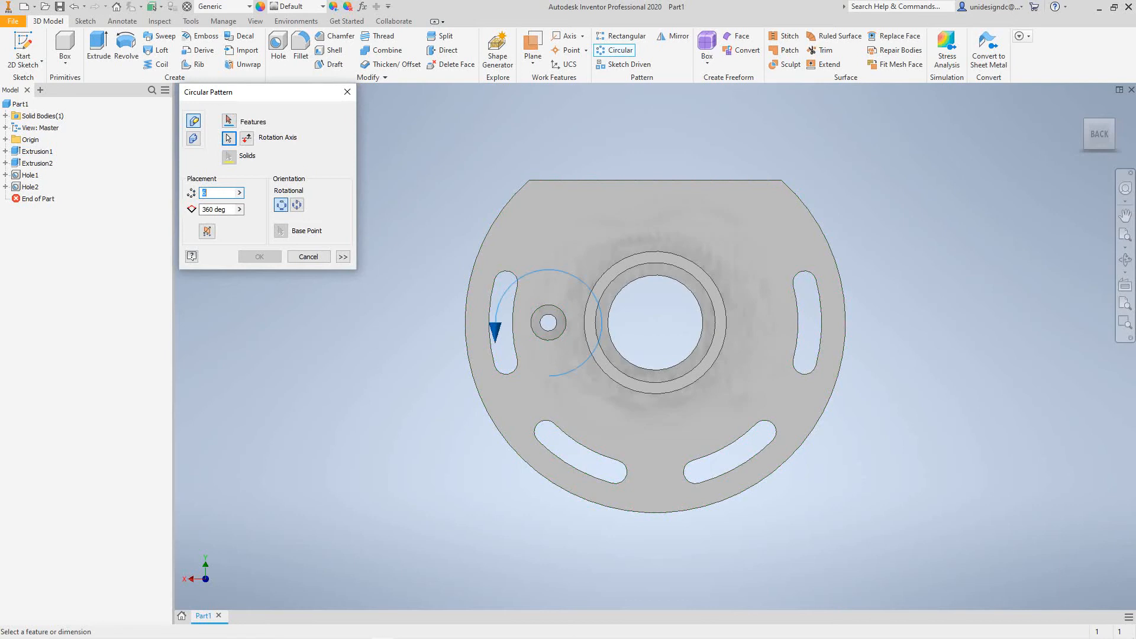
{"action": "left_click", "coordinate": [74, 6]}
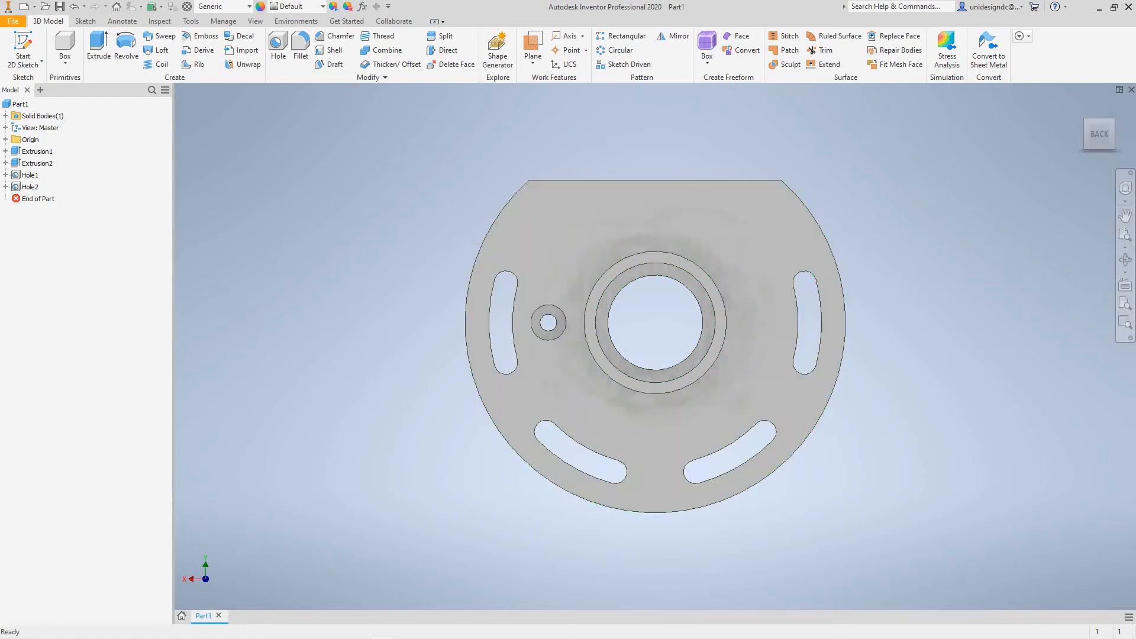
Circular-pattern the counterbored tapped hole about the plate's outer round edge with 6 occurrences over 360 deg
{"action": "left_click", "coordinate": [615, 50]}
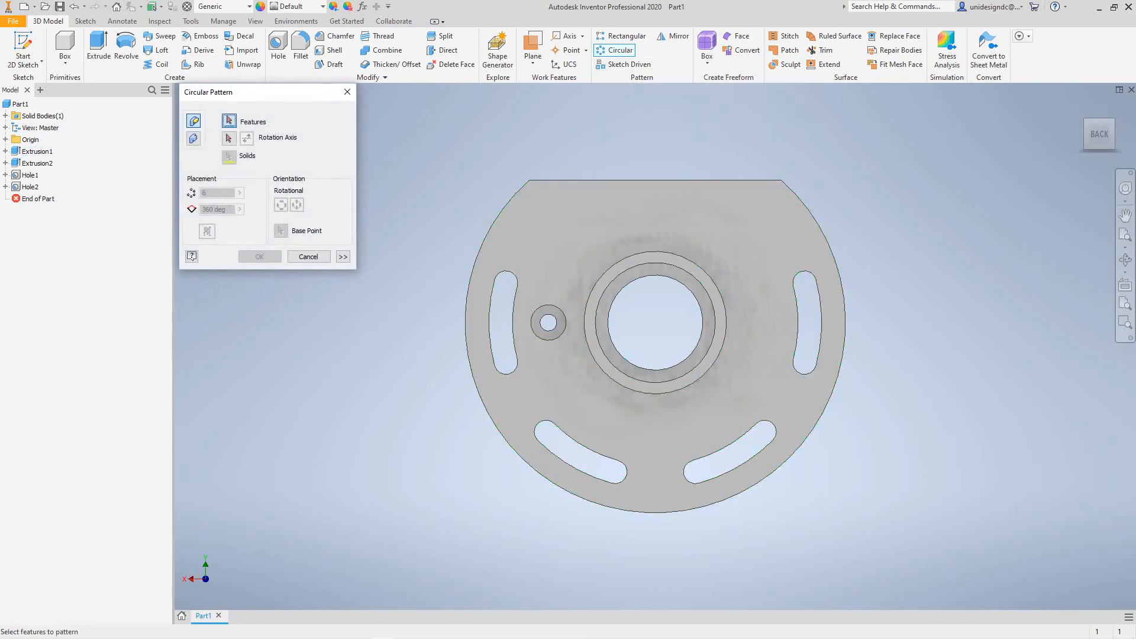
{"action": "left_click", "coordinate": [549, 313]}
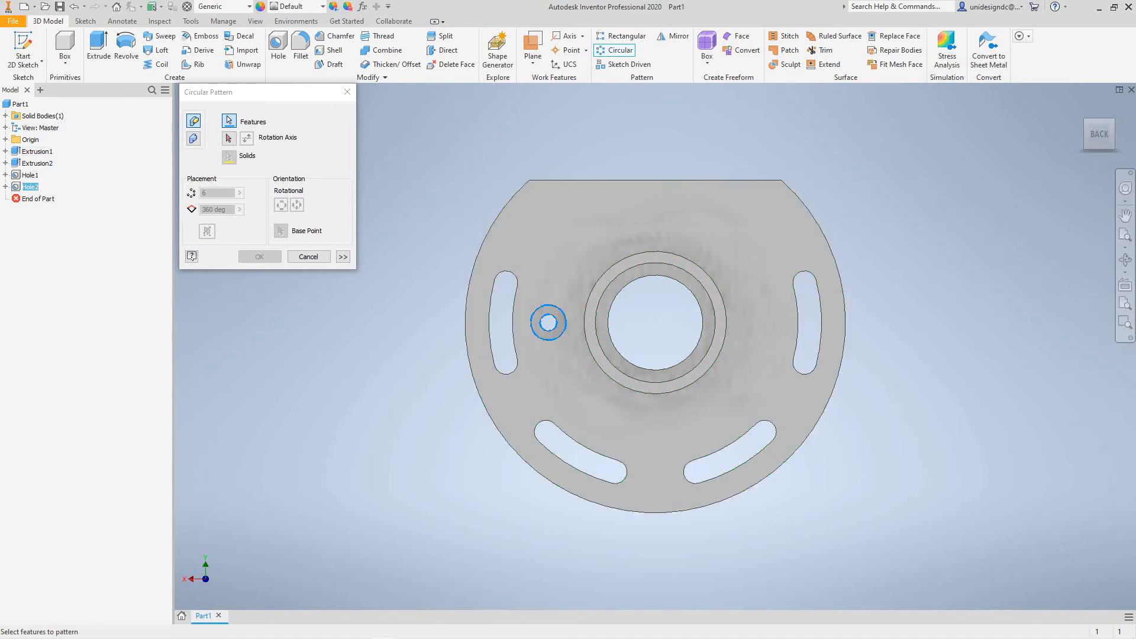
{"action": "left_click", "coordinate": [229, 138]}
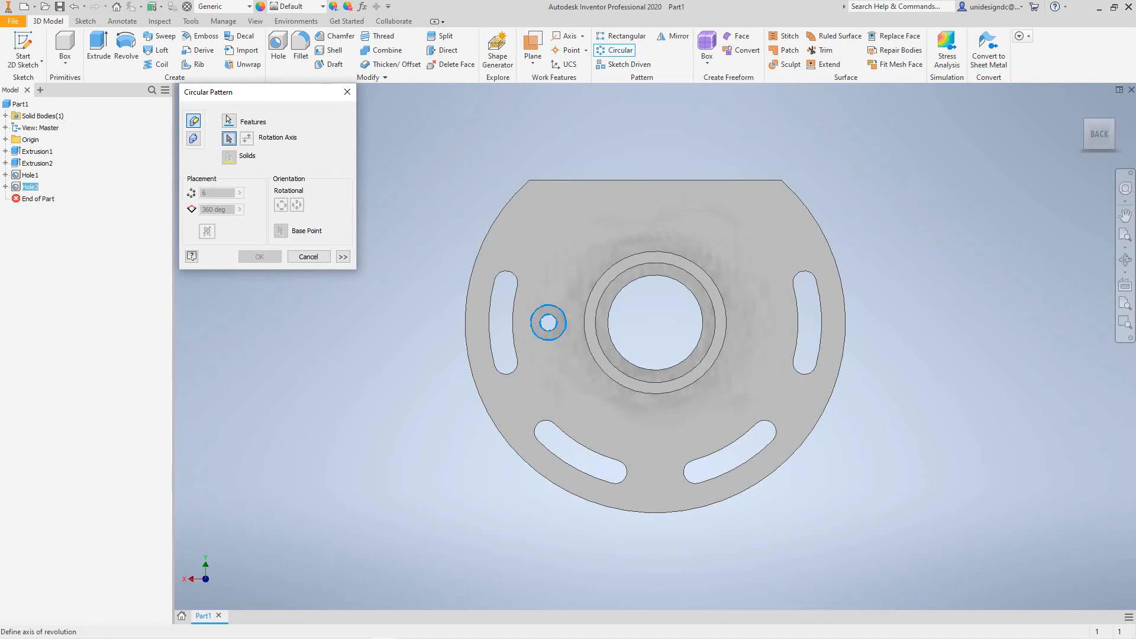
{"action": "left_click", "coordinate": [466, 323]}
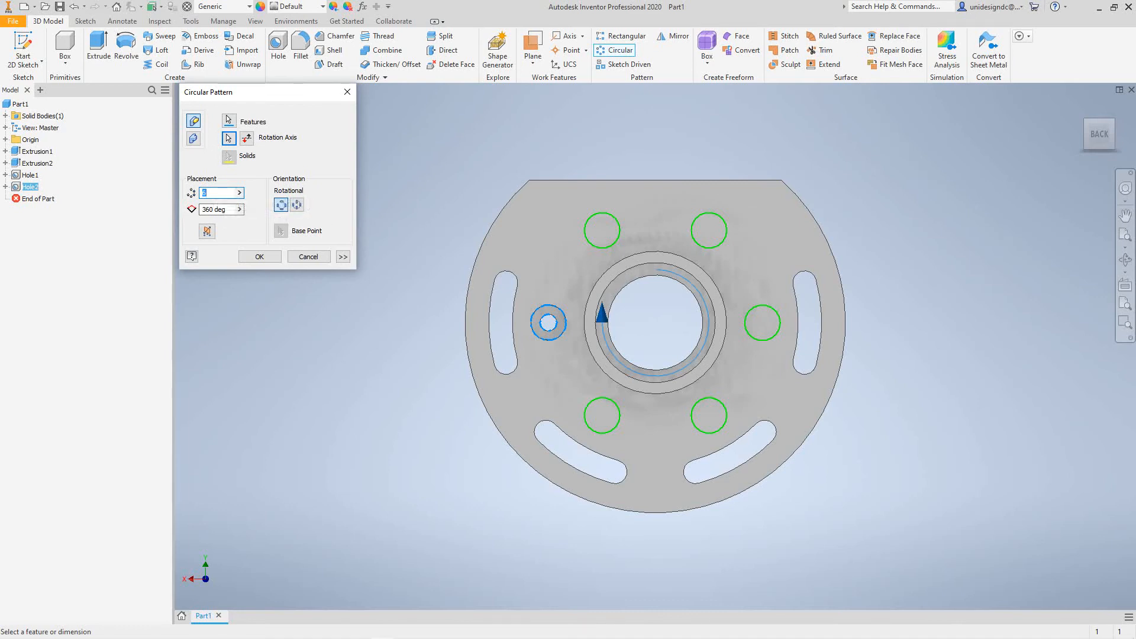
{"action": "left_click", "coordinate": [259, 257]}
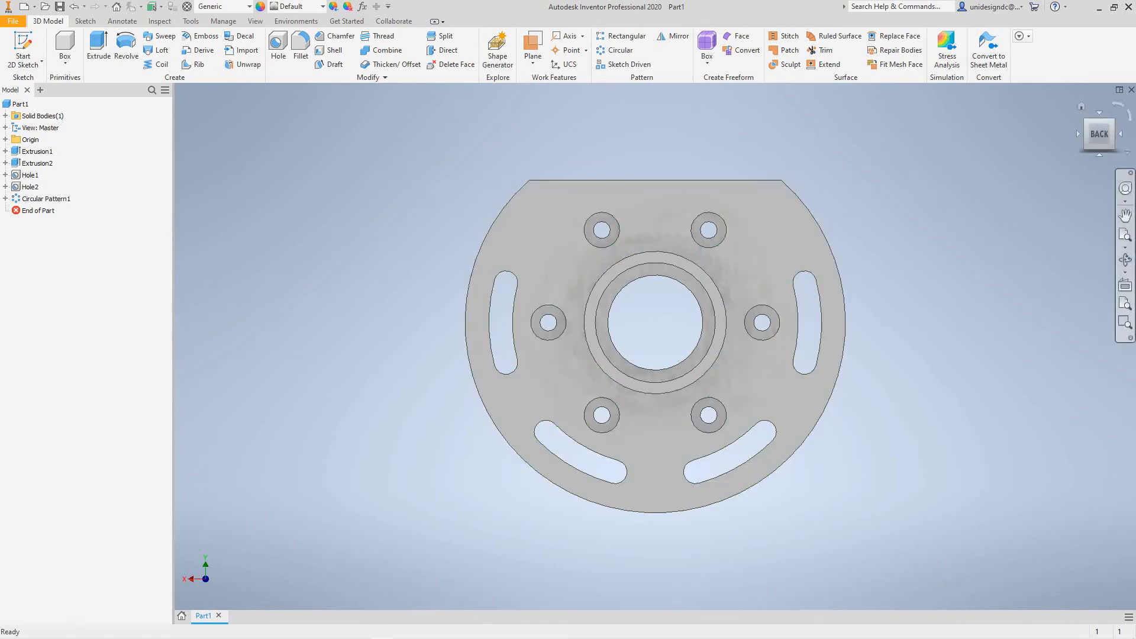
Examine the plate and its patterned holes in perspective, side, front and back views
{"action": "mouse_move", "coordinate": [655, 346]}
{"action": "middle_mouse_down", "text": "shift"}
{"action": "mouse_move", "coordinate": [680, 376]}
{"action": "mouse_move", "coordinate": [649, 328]}
{"action": "mouse_move", "coordinate": [657, 348]}
{"action": "middle_mouse_up", "text": "shift"}
{"action": "key", "text": "F6"}
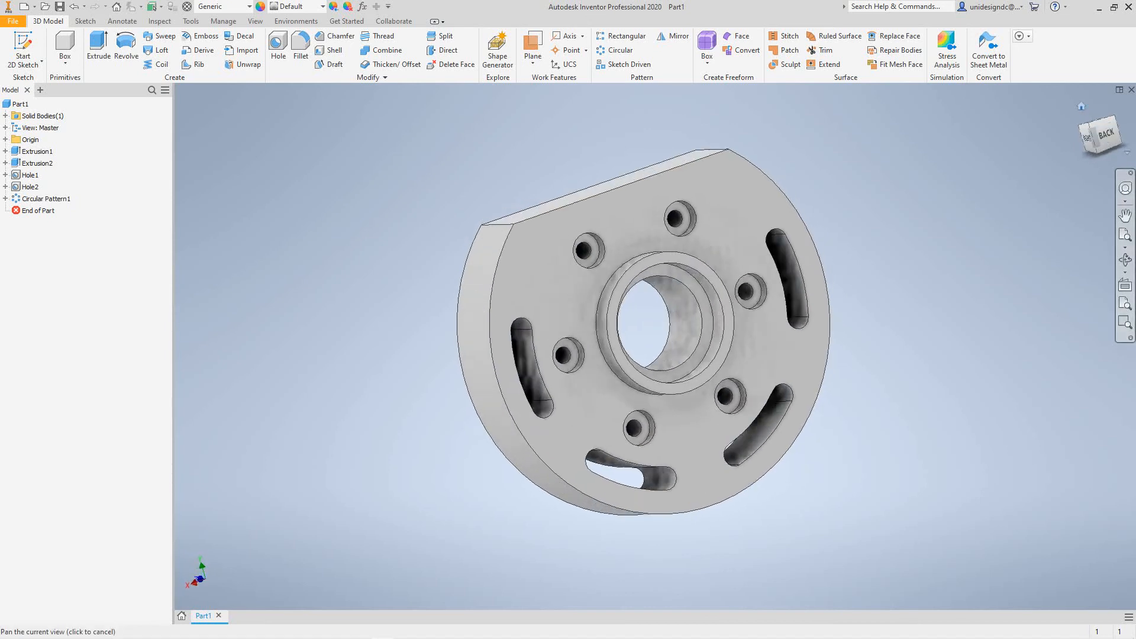
{"action": "left_click", "coordinate": [1090, 140]}
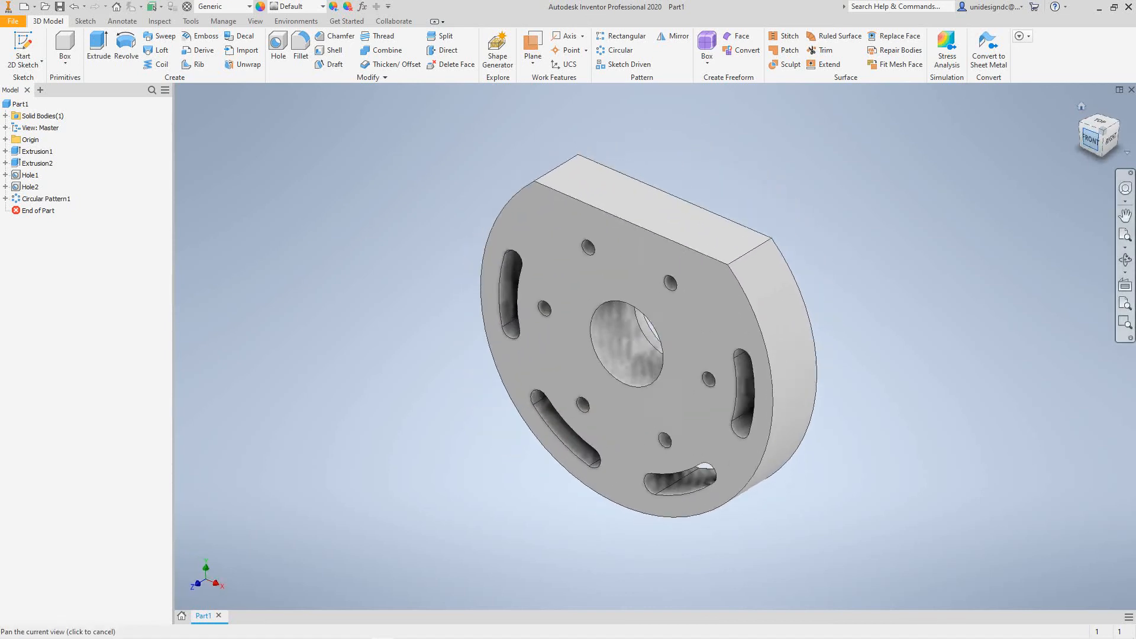
{"action": "left_click", "coordinate": [1078, 134]}
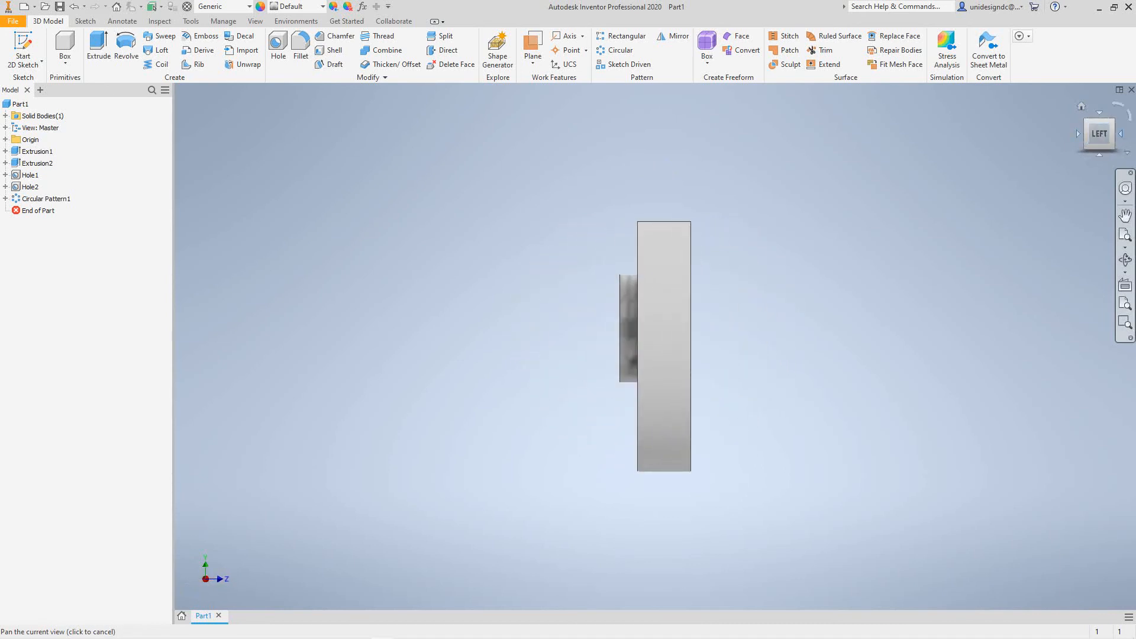
{"action": "left_click", "coordinate": [1120, 134]}
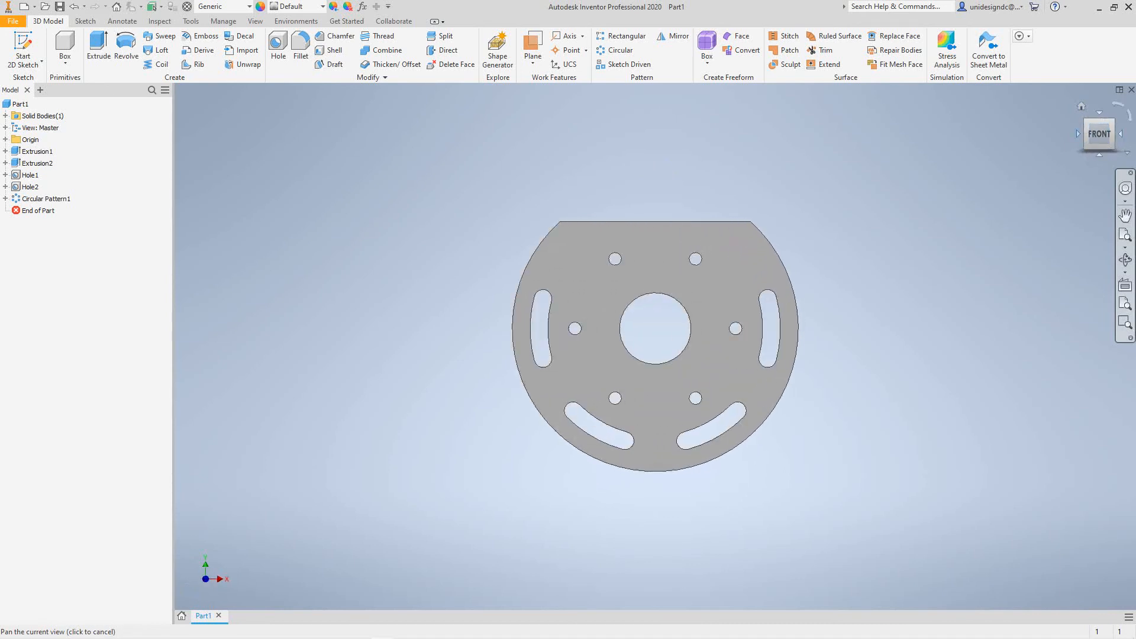
{"action": "left_click", "coordinate": [1079, 134]}
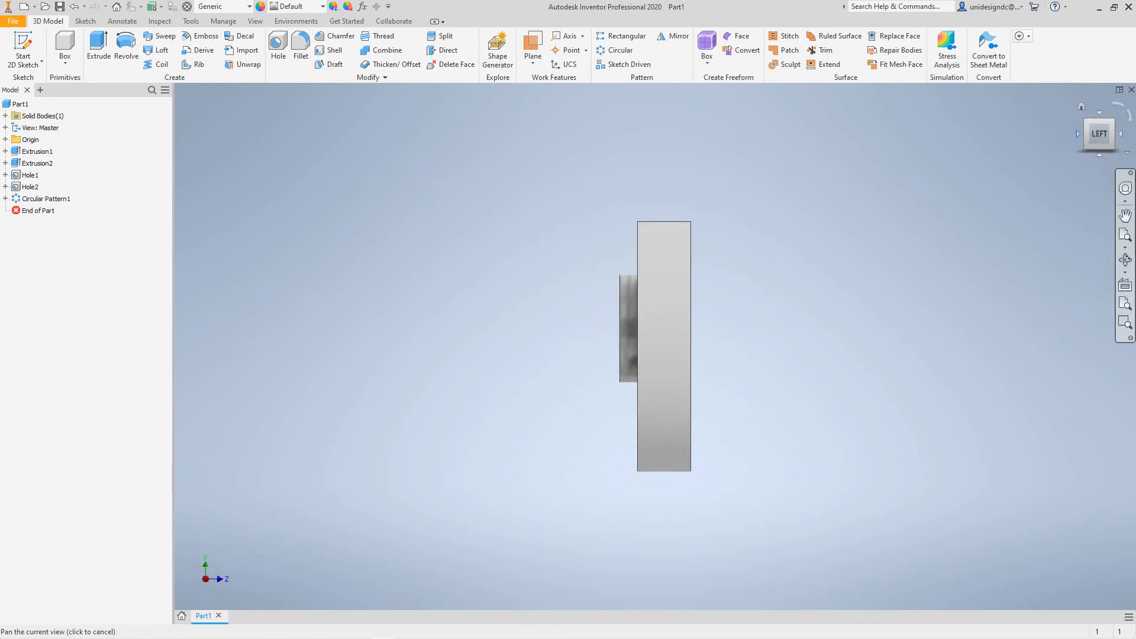
{"action": "left_click", "coordinate": [1078, 134]}
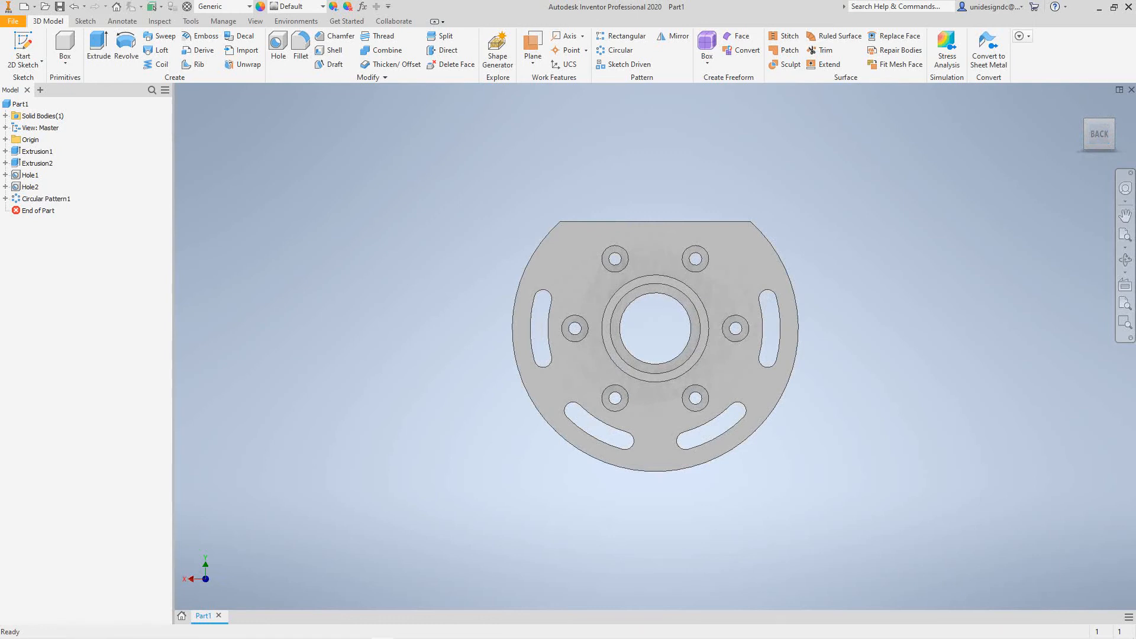
{"action": "left_click_drag", "start_coordinate": [1100, 134], "coordinate": [1068, 160]}
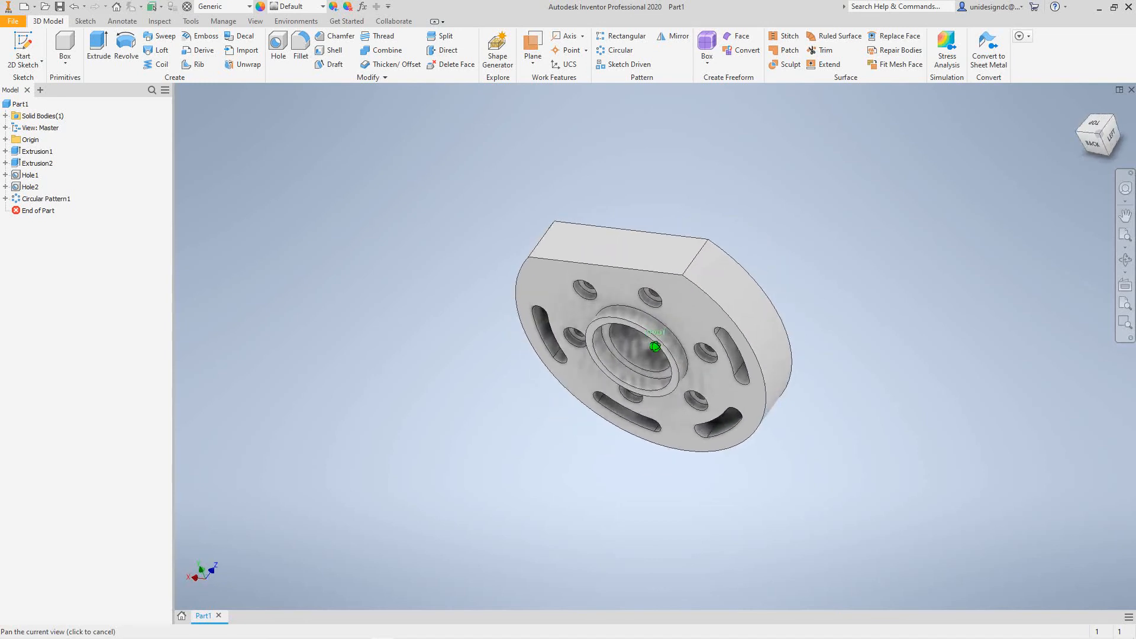
{"action": "middle_click_drag", "start_coordinate": [611, 355], "coordinate": [646, 335], "text": "shift"}
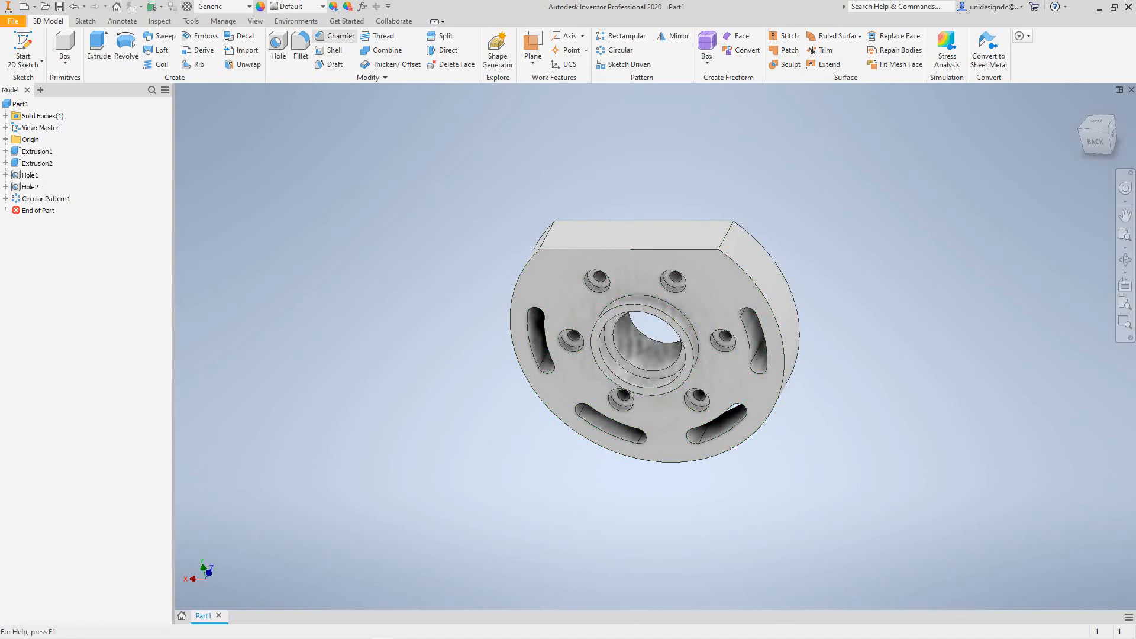
Start a distance-and-angle chamfer with a distance of 0.039 in and an angle of 30 deg
{"action": "left_click", "coordinate": [335, 36]}
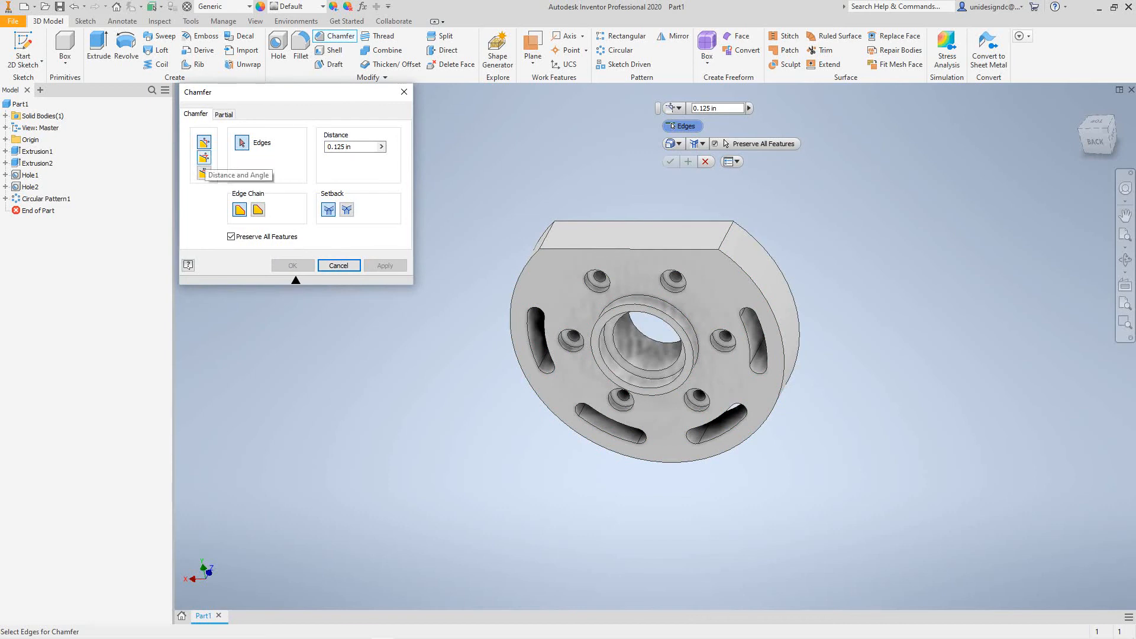
{"action": "left_click", "coordinate": [203, 157]}
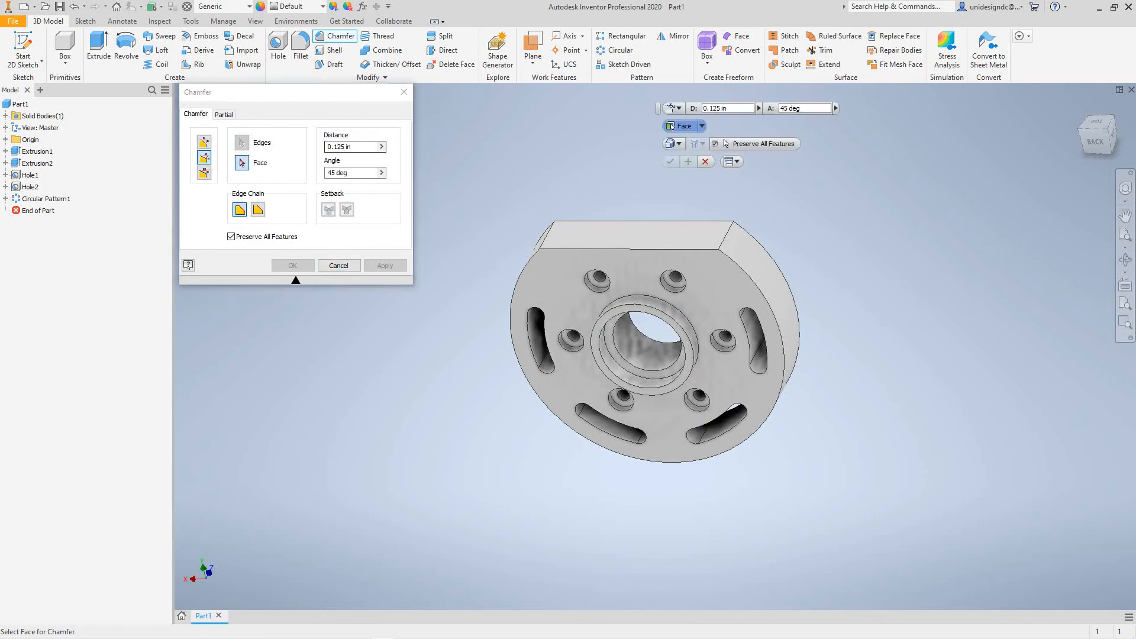
{"action": "key", "text": "Tab"}
{"action": "key", "text": "Tab"}
{"action": "key", "text": "Tab"}
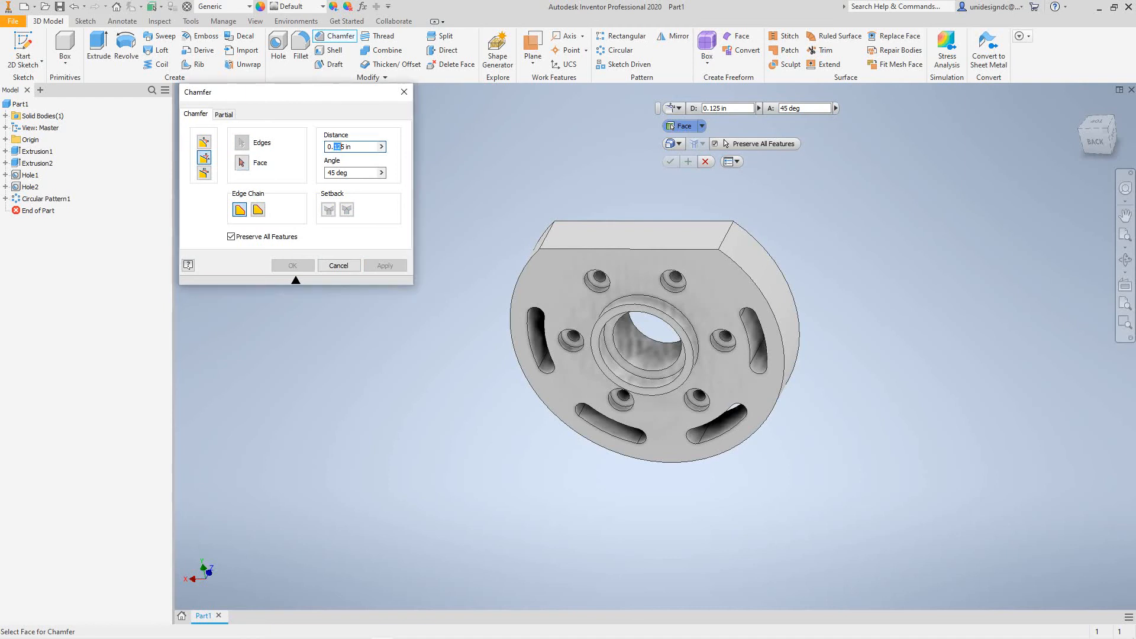
{"action": "key", "text": "shift+Right"}
{"action": "type", "text": "039"}
{"action": "key", "text": "Tab"}
{"action": "key", "text": "shift+Right"}
{"action": "type", "text": "30"}
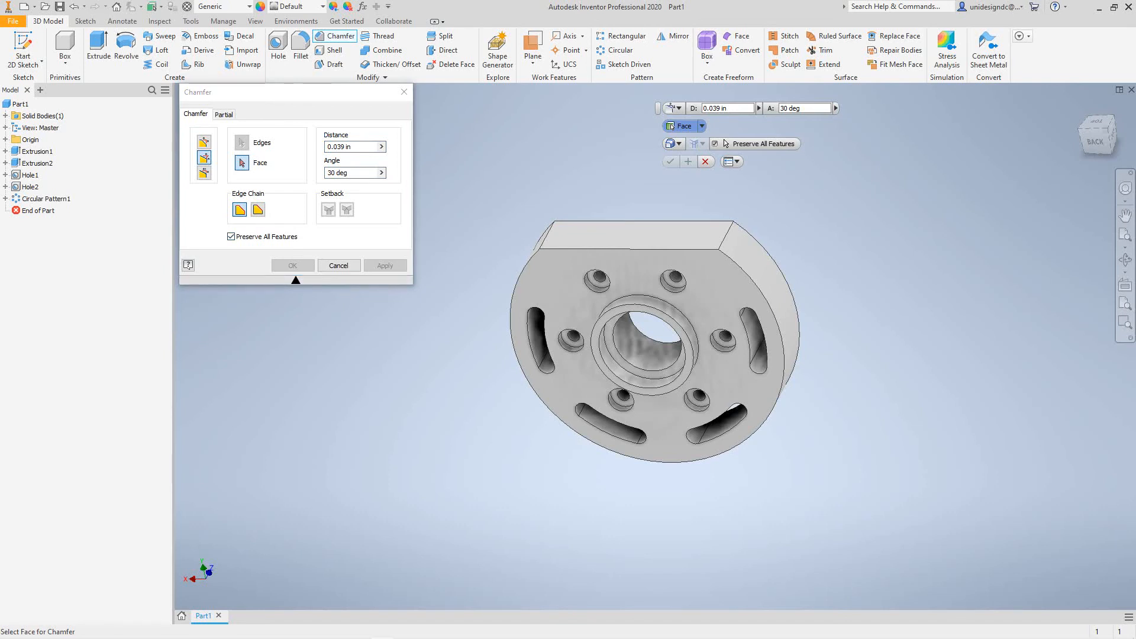
{"action": "left_click", "coordinate": [672, 126]}
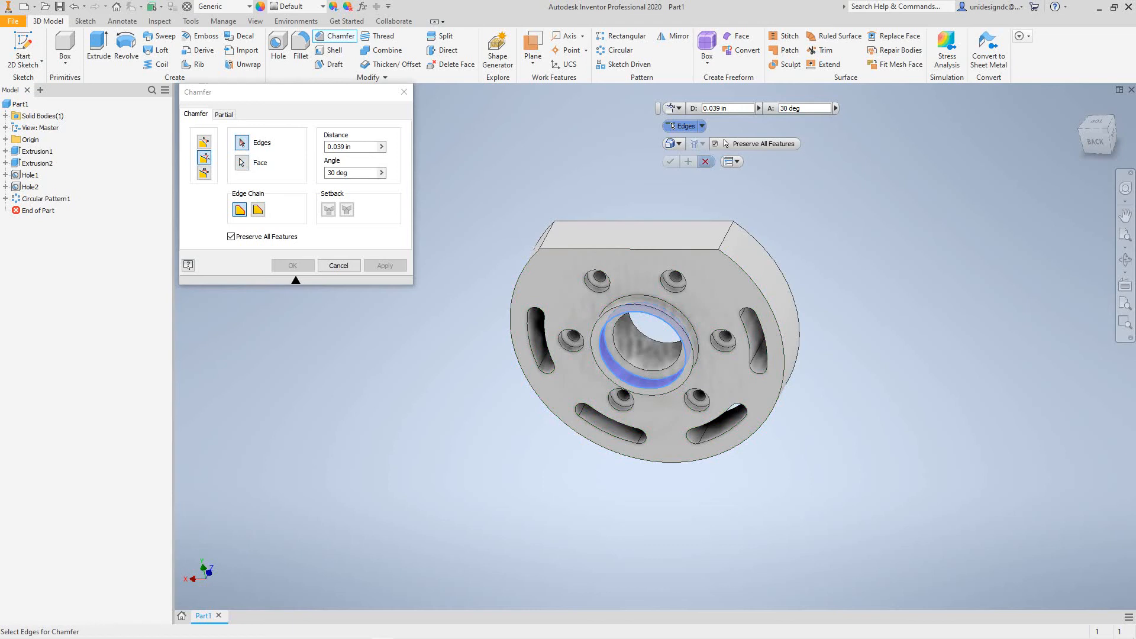
{"action": "left_click", "coordinate": [702, 126]}
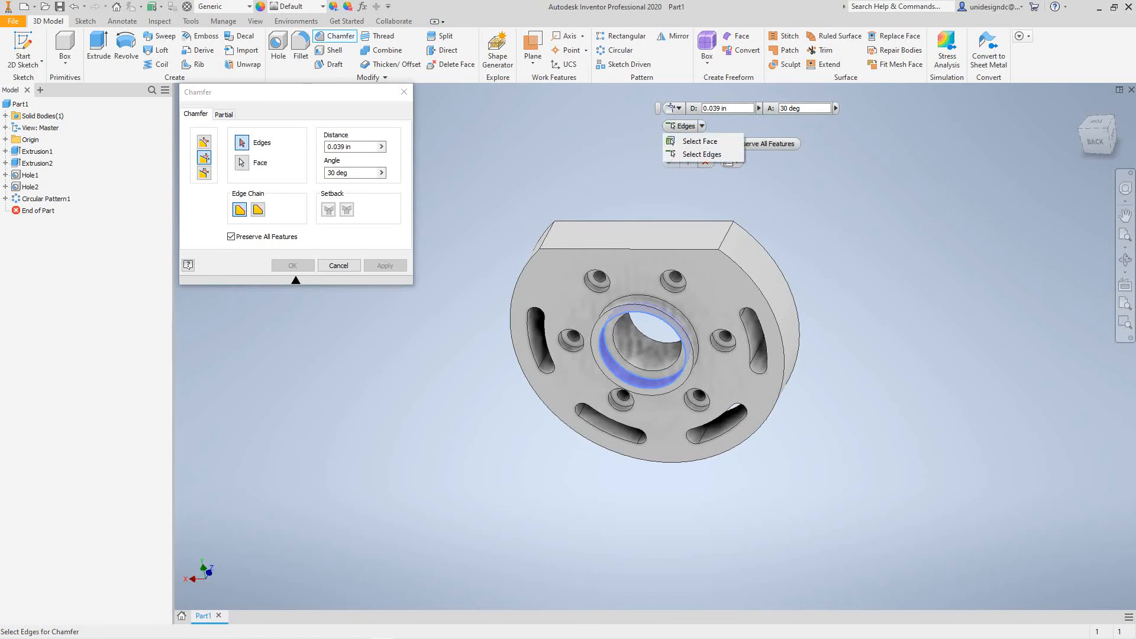
{"action": "left_click", "coordinate": [700, 141]}
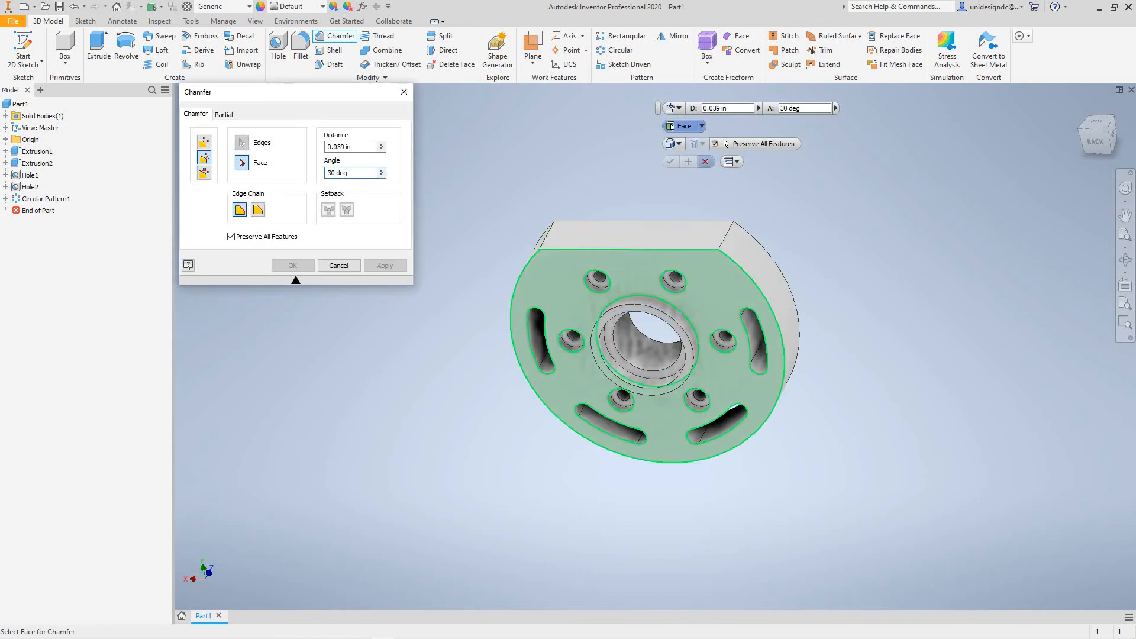
{"action": "left_click", "coordinate": [672, 126]}
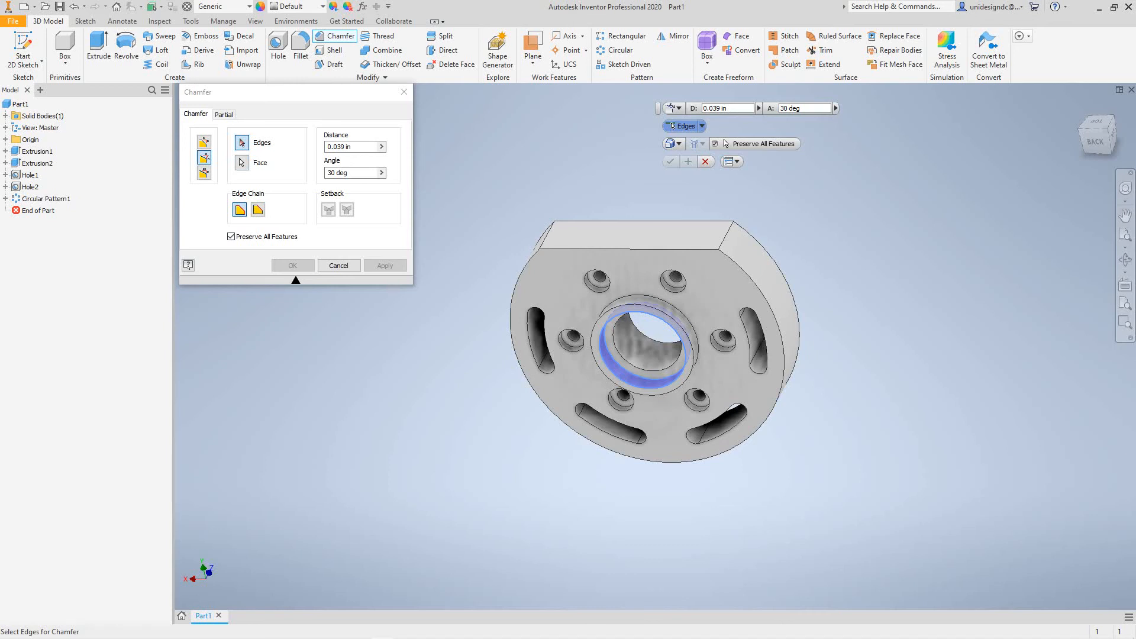
{"action": "left_click", "coordinate": [673, 125]}
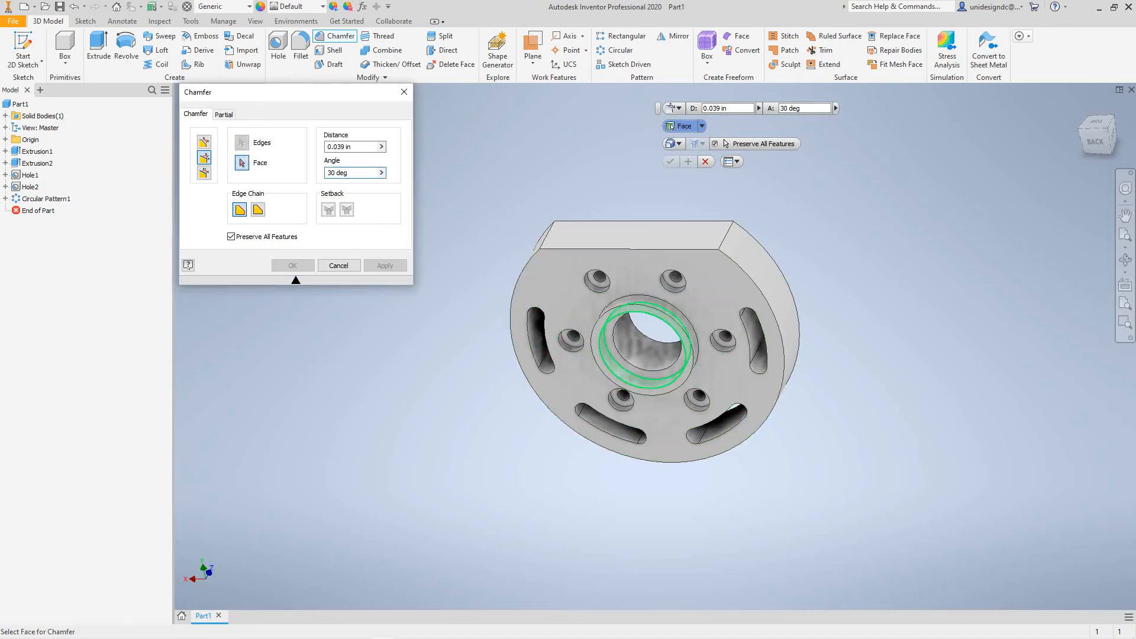
{"action": "left_click", "coordinate": [673, 125]}
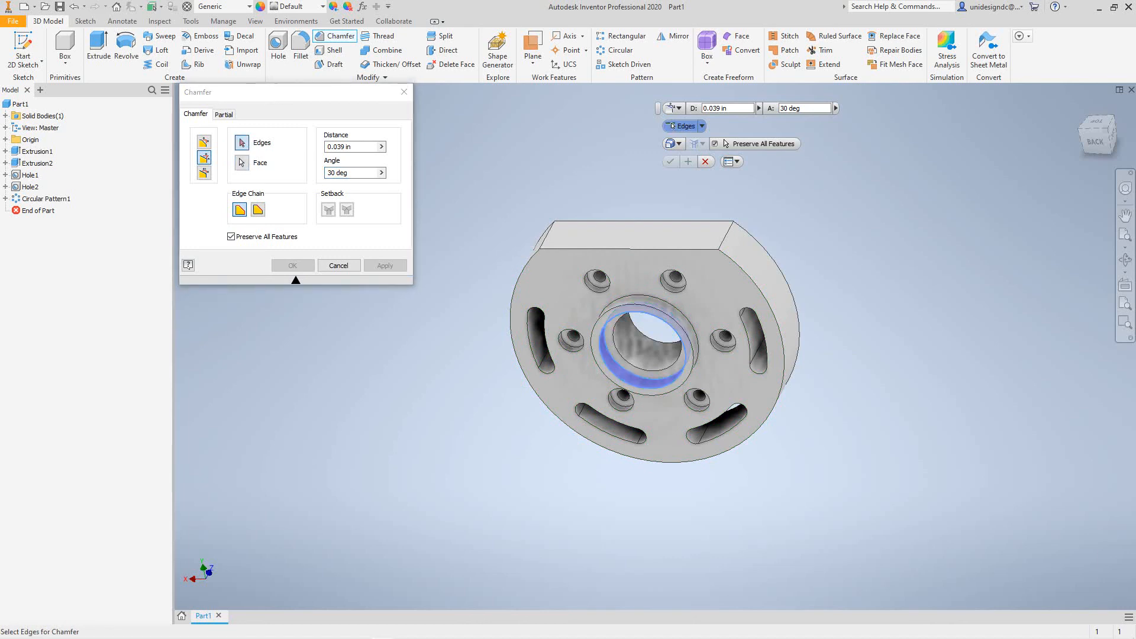
{"action": "left_click", "coordinate": [673, 126]}
{"action": "left_click", "coordinate": [701, 141]}
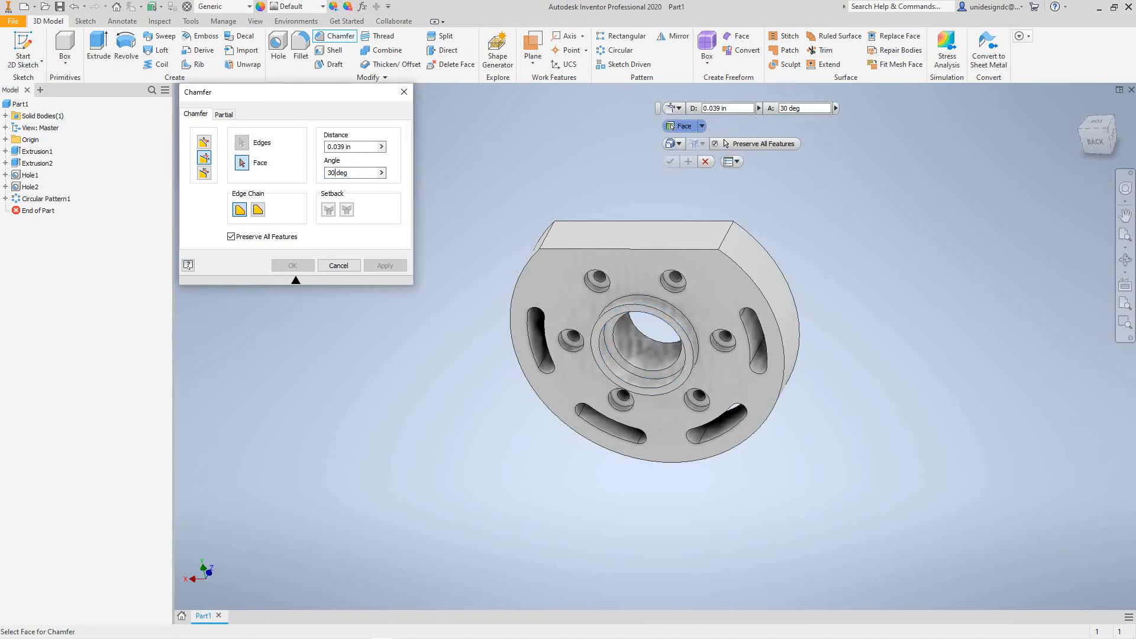
{"action": "left_click", "coordinate": [672, 126]}
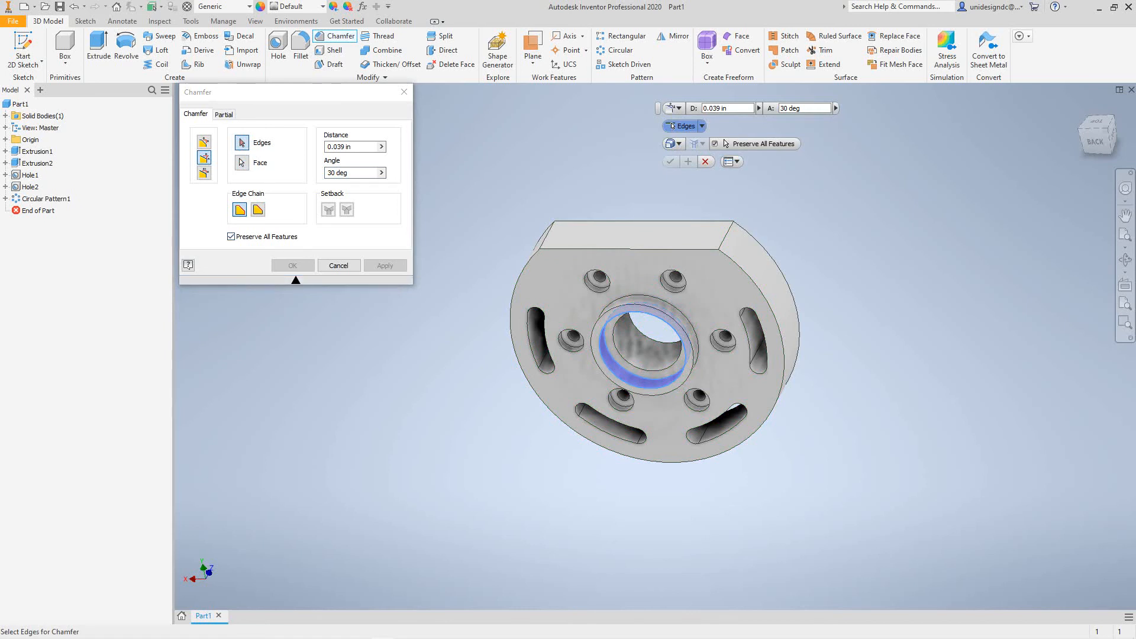
{"action": "left_click", "coordinate": [1125, 215]}
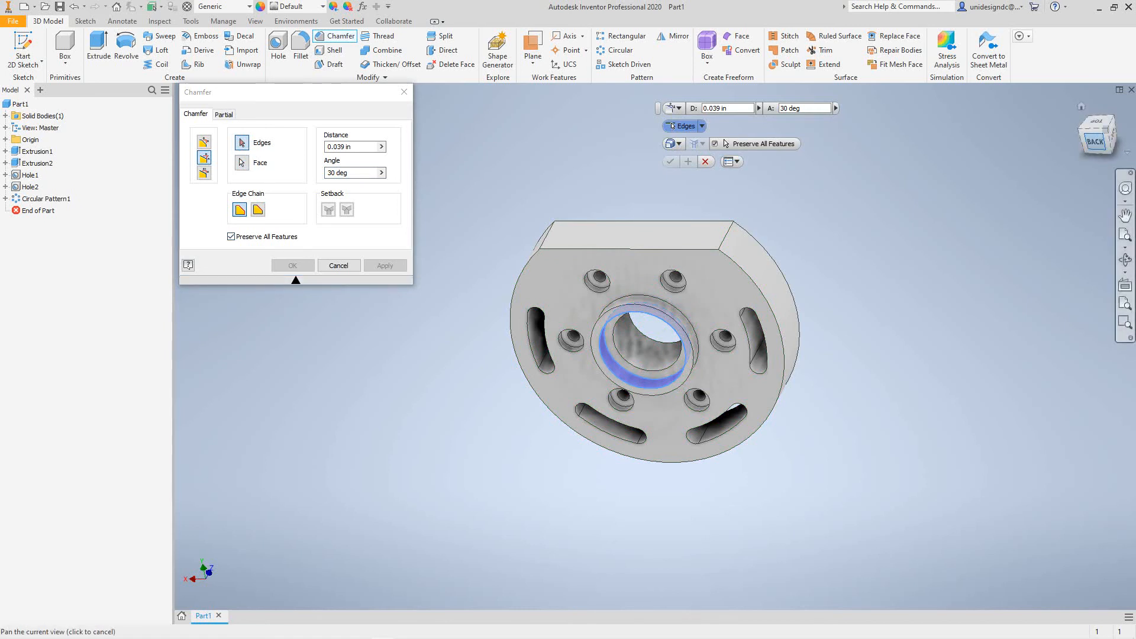
{"action": "middle_click_drag", "start_coordinate": [655, 346], "coordinate": [615, 361], "text": "shift"}
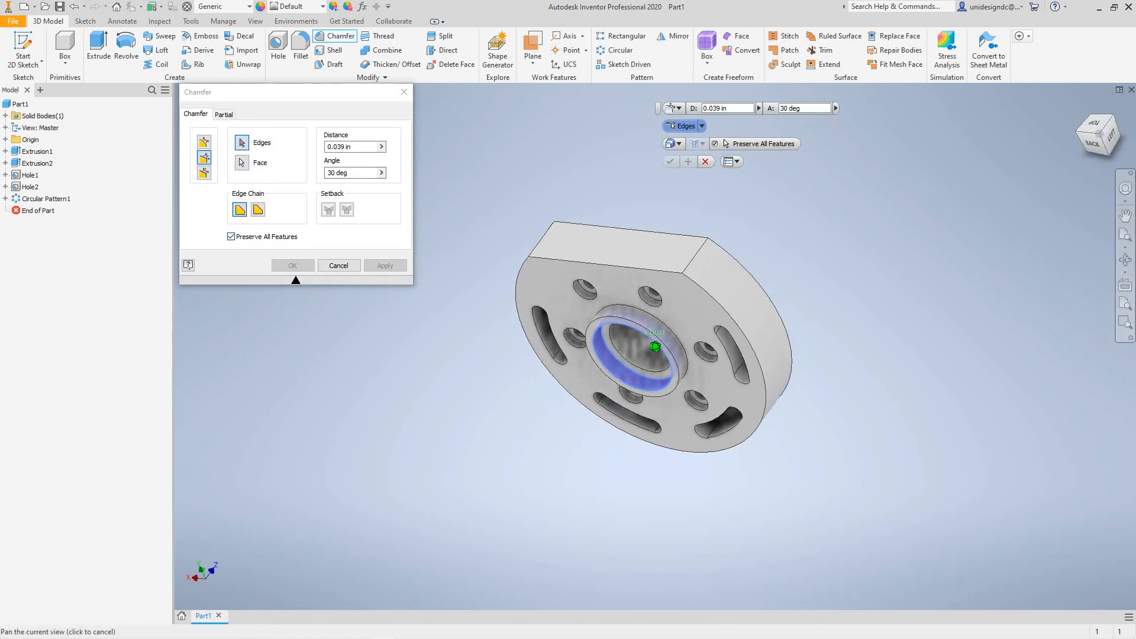
{"action": "key", "text": "Escape"}
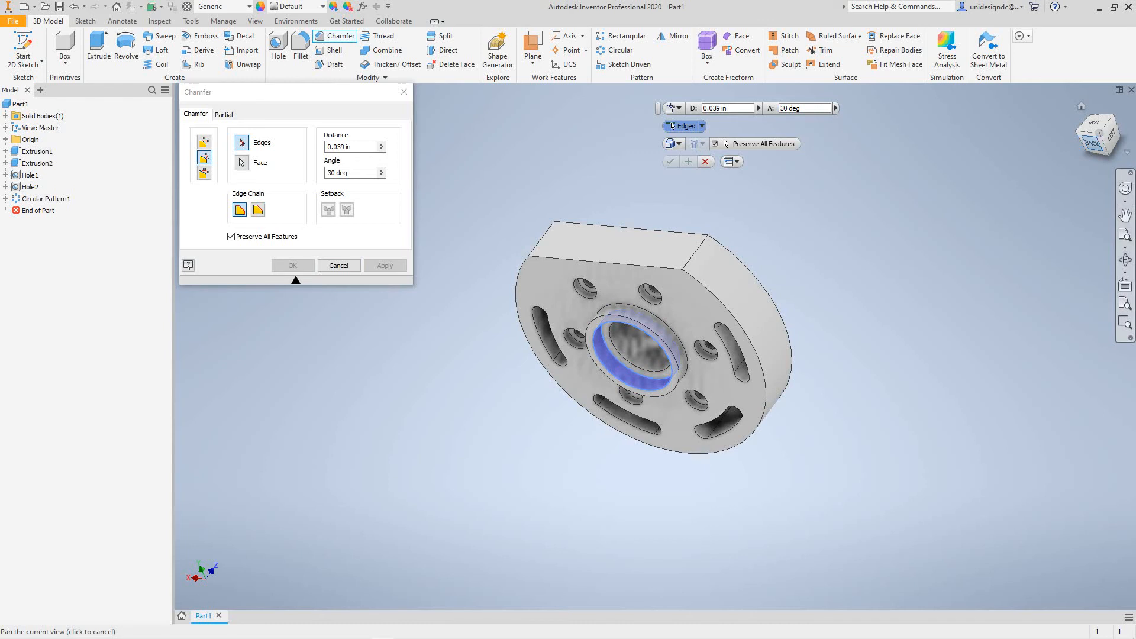
{"action": "mouse_move", "coordinate": [734, 415]}
{"action": "middle_mouse_down", "text": "shift"}
{"action": "mouse_move", "coordinate": [657, 346]}
{"action": "mouse_move", "coordinate": [648, 370]}
{"action": "mouse_move", "coordinate": [654, 353]}
{"action": "middle_mouse_up", "text": "shift"}
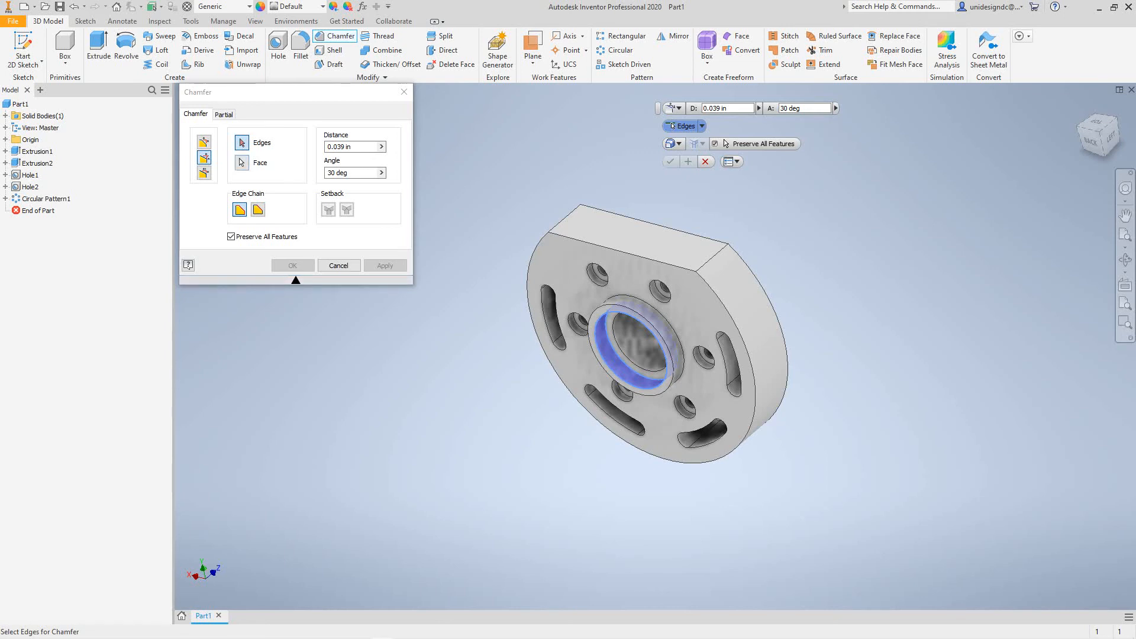
{"action": "left_click", "coordinate": [338, 265]}
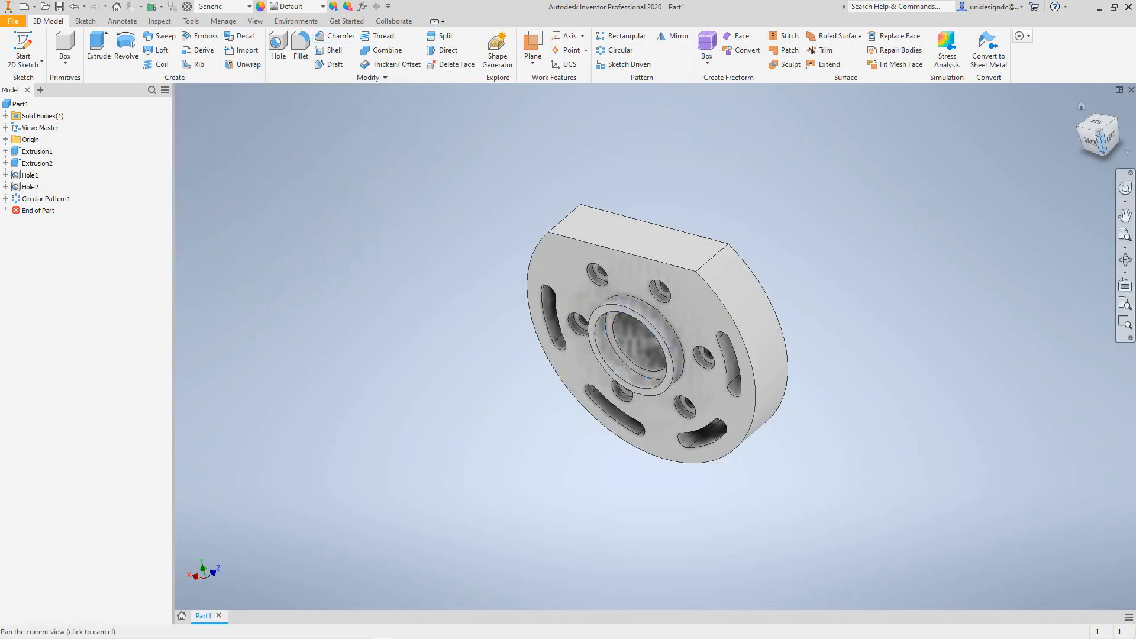
{"action": "mouse_move", "coordinate": [656, 347]}
{"action": "middle_mouse_down", "text": "shift"}
{"action": "mouse_move", "coordinate": [666, 311]}
{"action": "mouse_move", "coordinate": [663, 324]}
{"action": "middle_mouse_up", "text": "shift"}
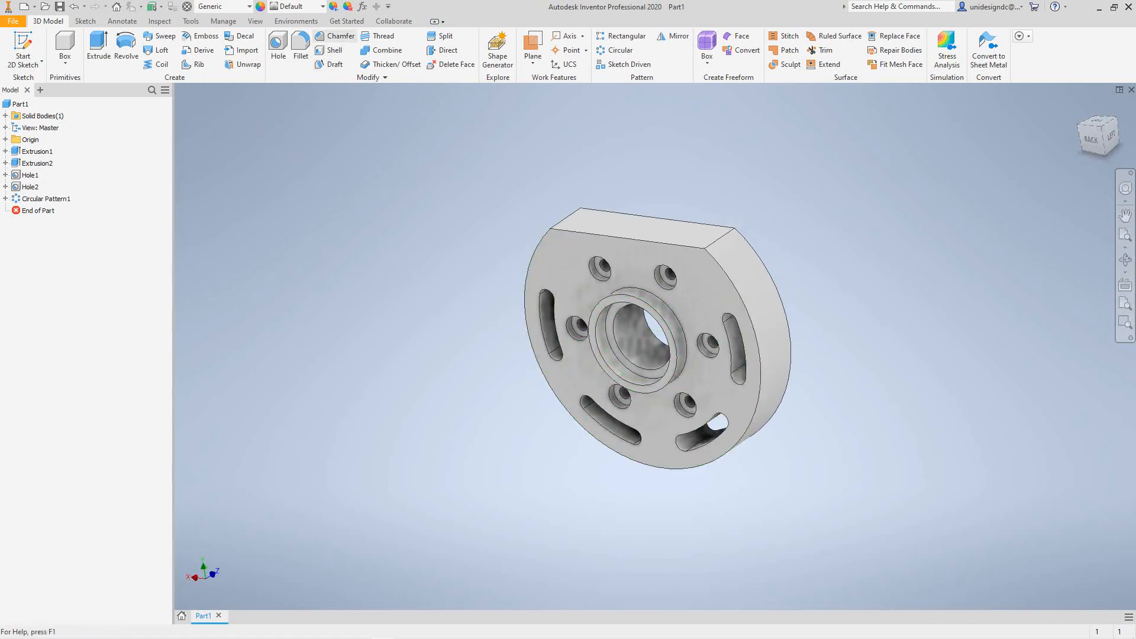
{"action": "left_click", "coordinate": [335, 36]}
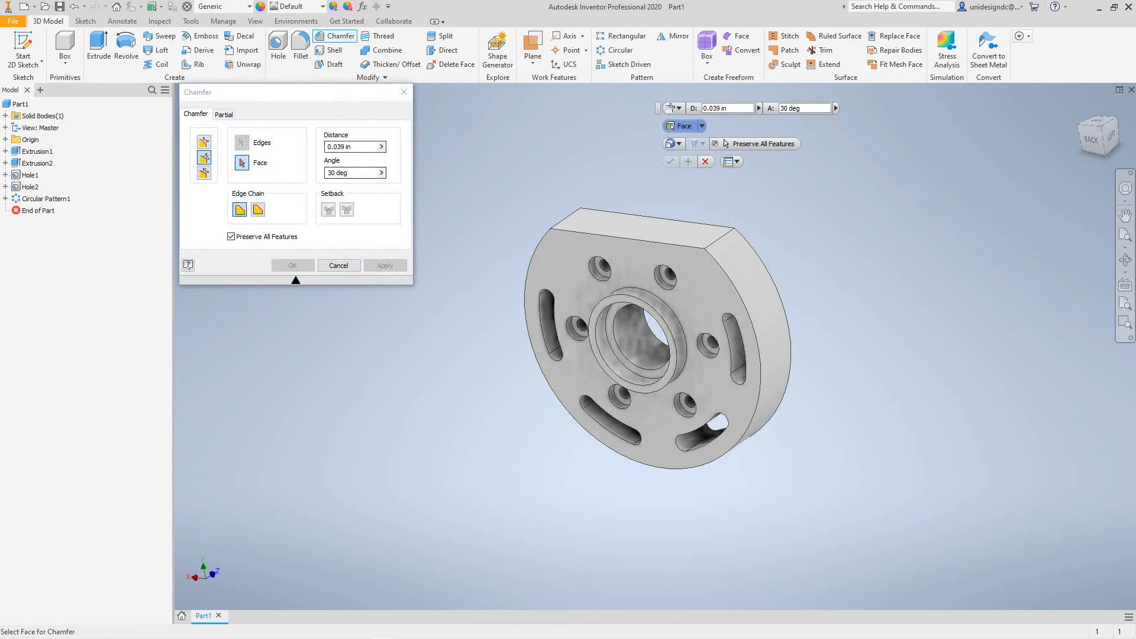
{"action": "left_click", "coordinate": [672, 126]}
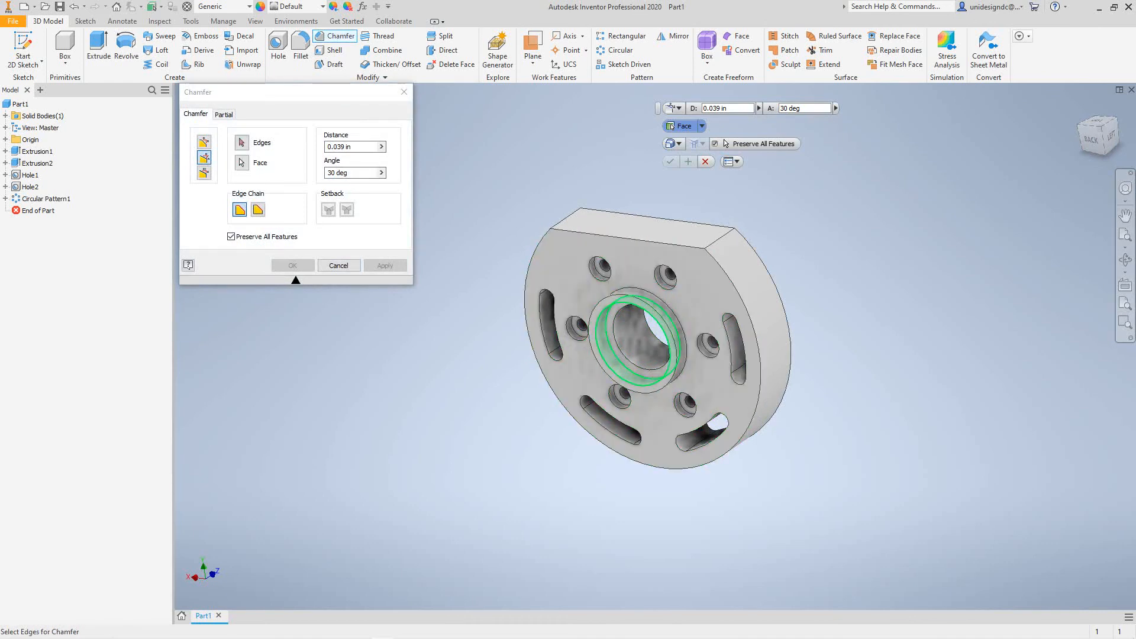
{"action": "left_click", "coordinate": [672, 126]}
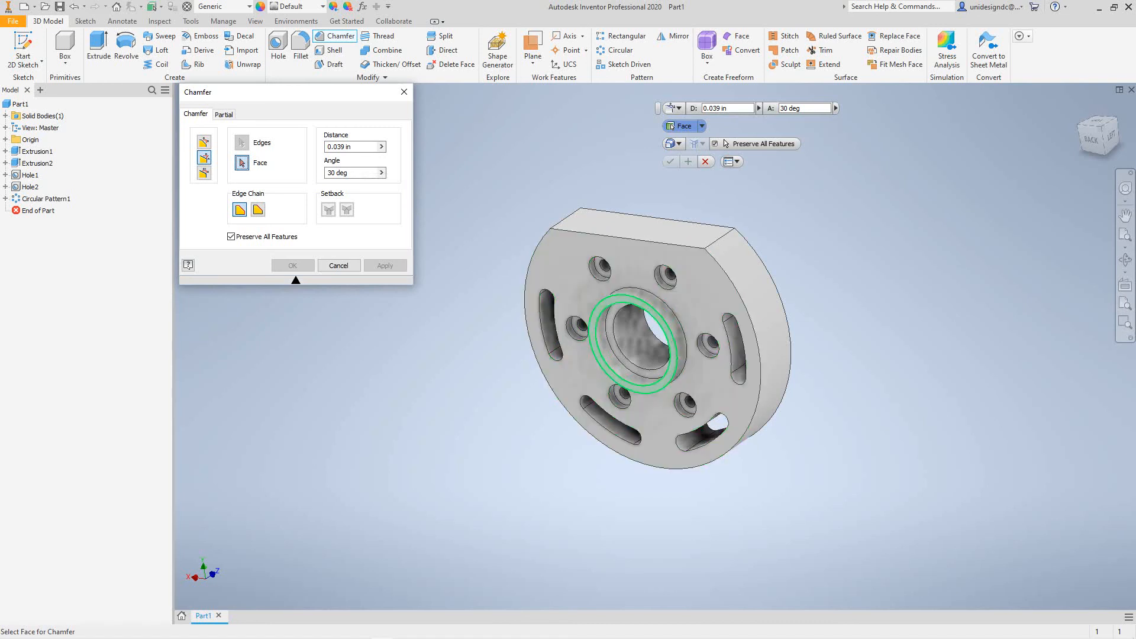
{"action": "left_click", "coordinate": [672, 126]}
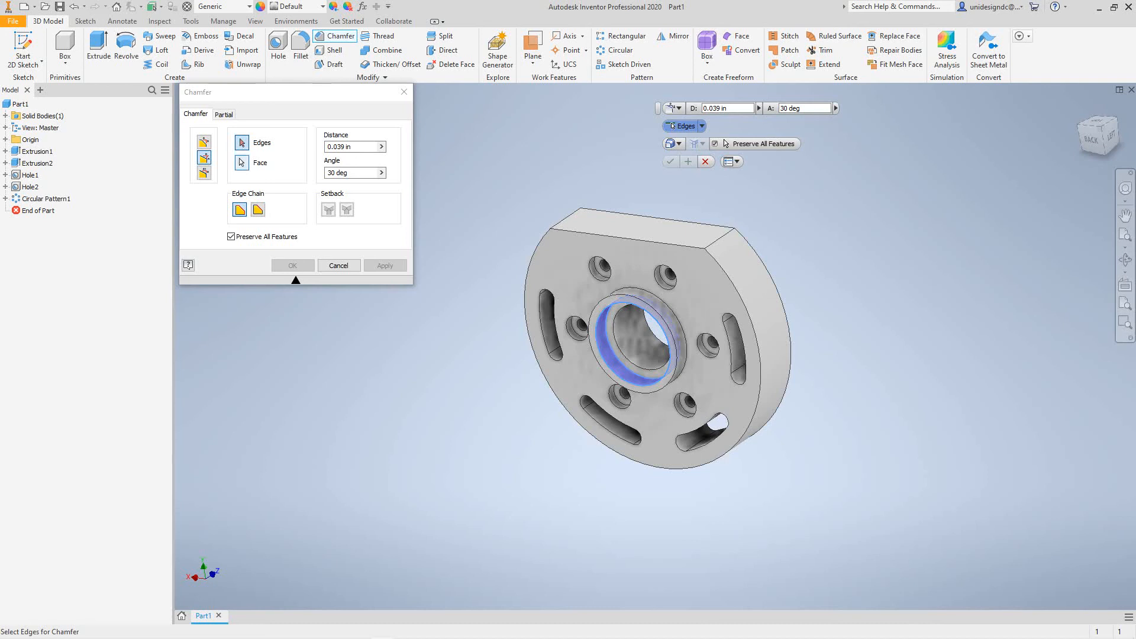
{"action": "left_click", "coordinate": [673, 126]}
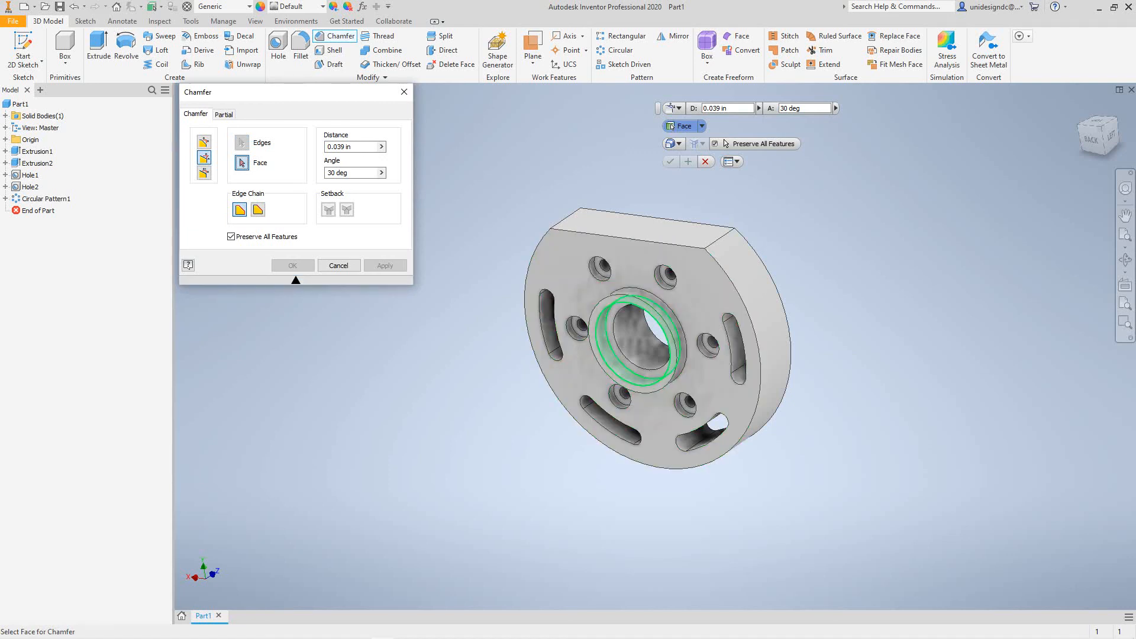
{"action": "left_click", "coordinate": [672, 126]}
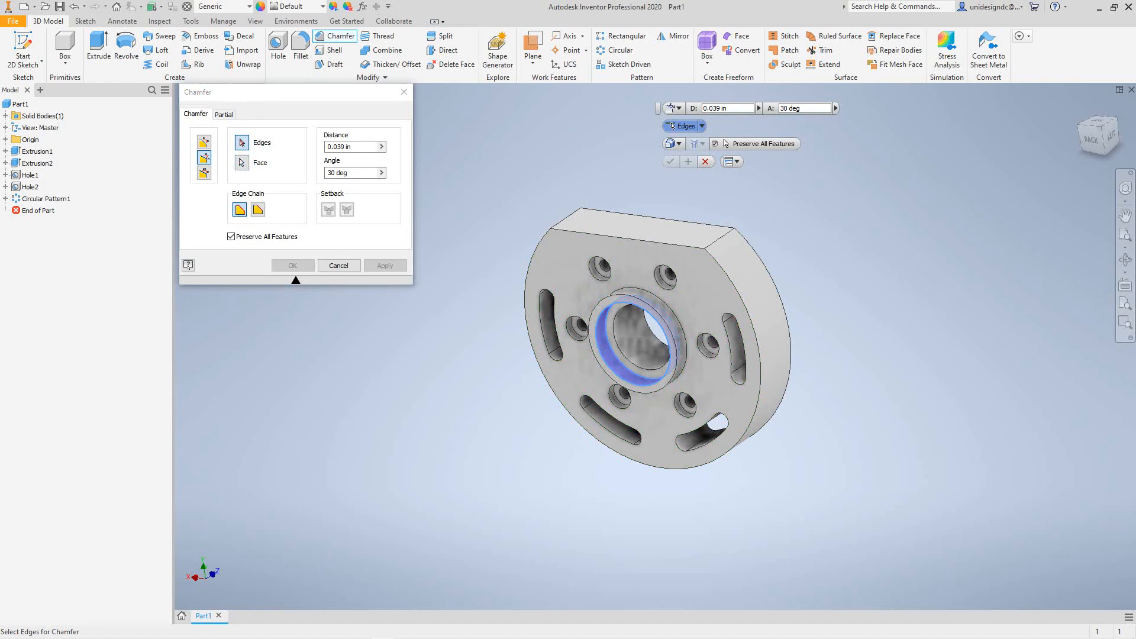
{"action": "left_click", "coordinate": [673, 126]}
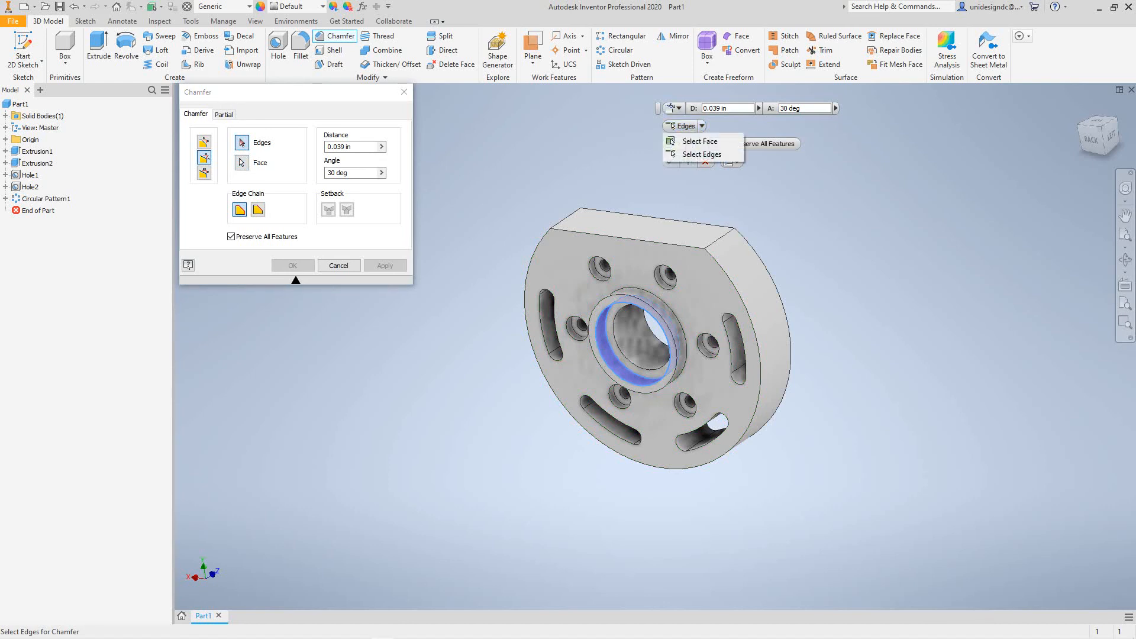
{"action": "left_click", "coordinate": [693, 140]}
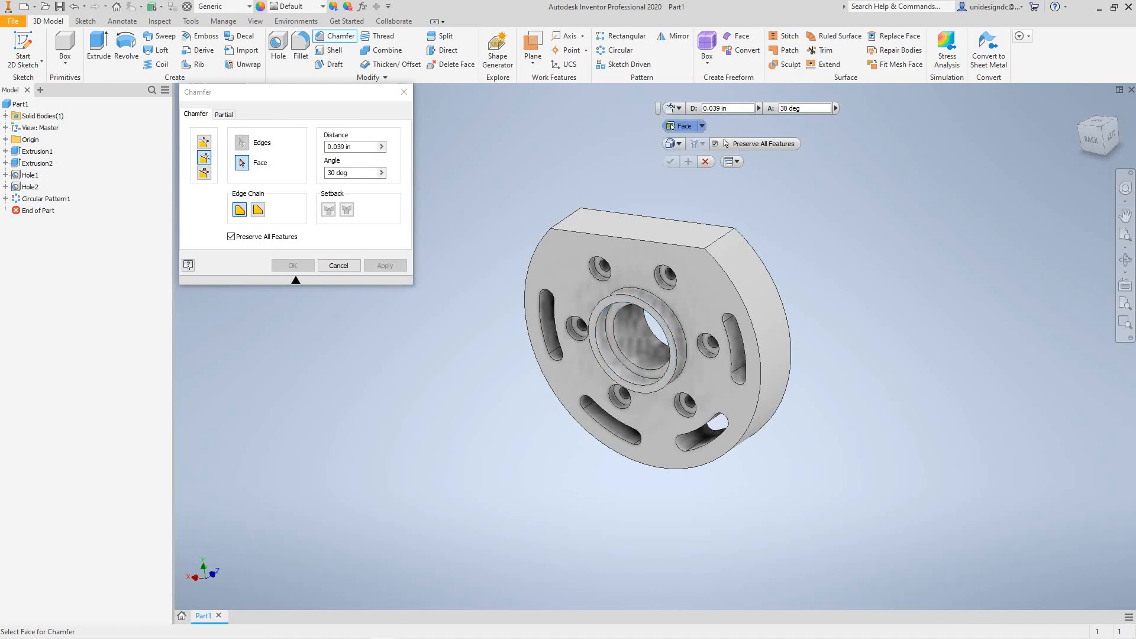
{"action": "left_click", "coordinate": [603, 341]}
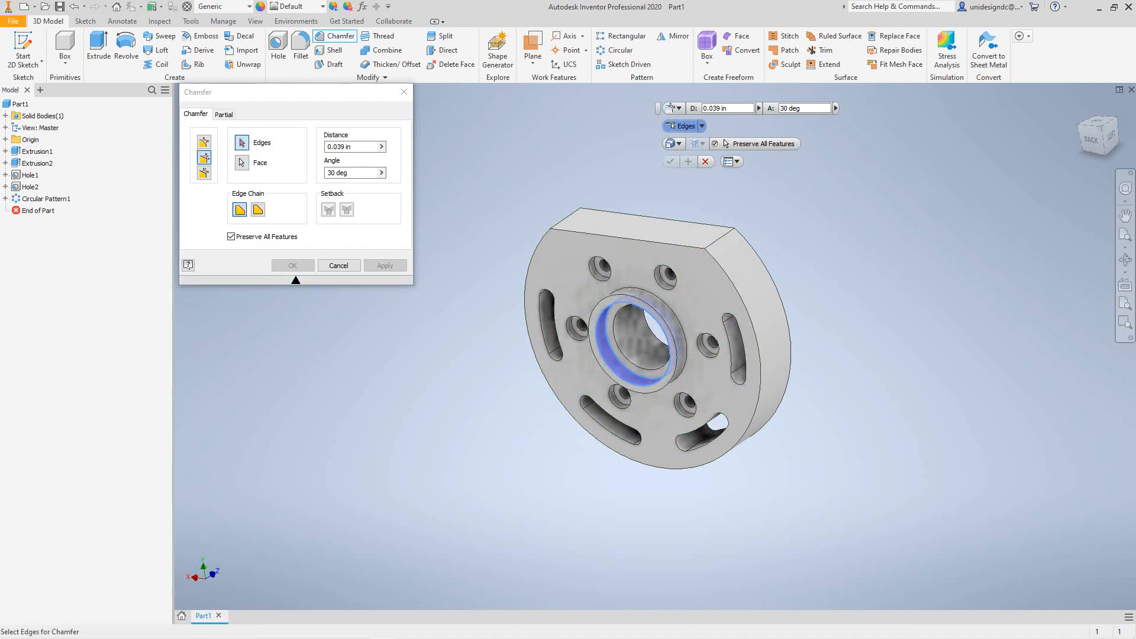
{"action": "middle_click_drag", "start_coordinate": [655, 346], "coordinate": [655, 373], "text": "shift"}
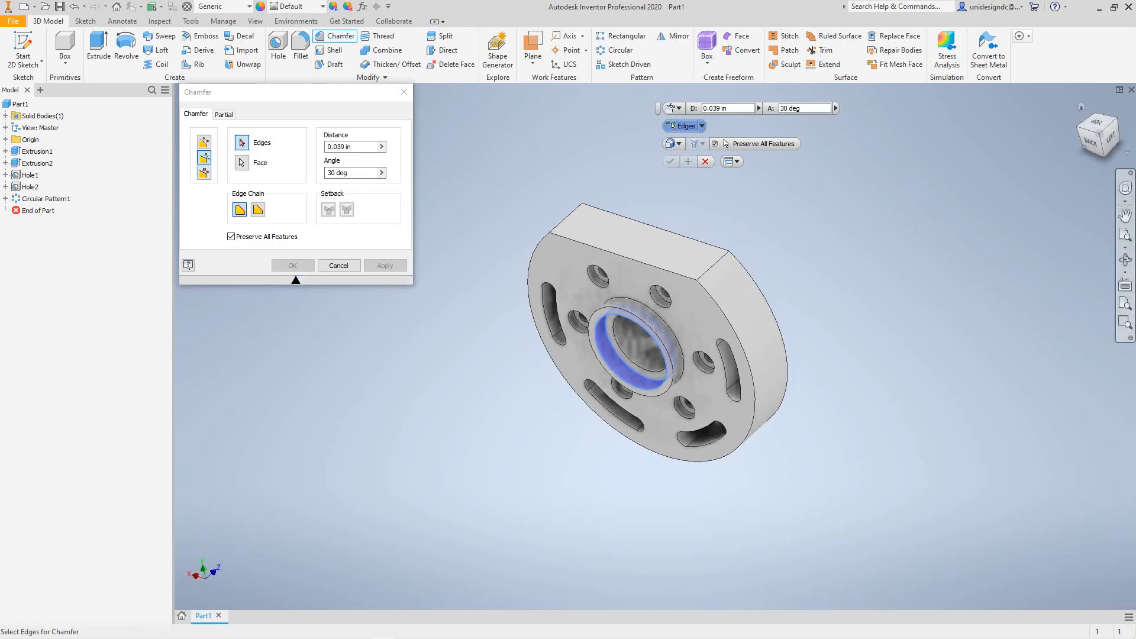
{"action": "mouse_move", "coordinate": [655, 346]}
{"action": "middle_mouse_down", "text": "shift"}
{"action": "mouse_move", "coordinate": [655, 402]}
{"action": "mouse_move", "coordinate": [645, 311]}
{"action": "middle_mouse_up", "text": "shift"}
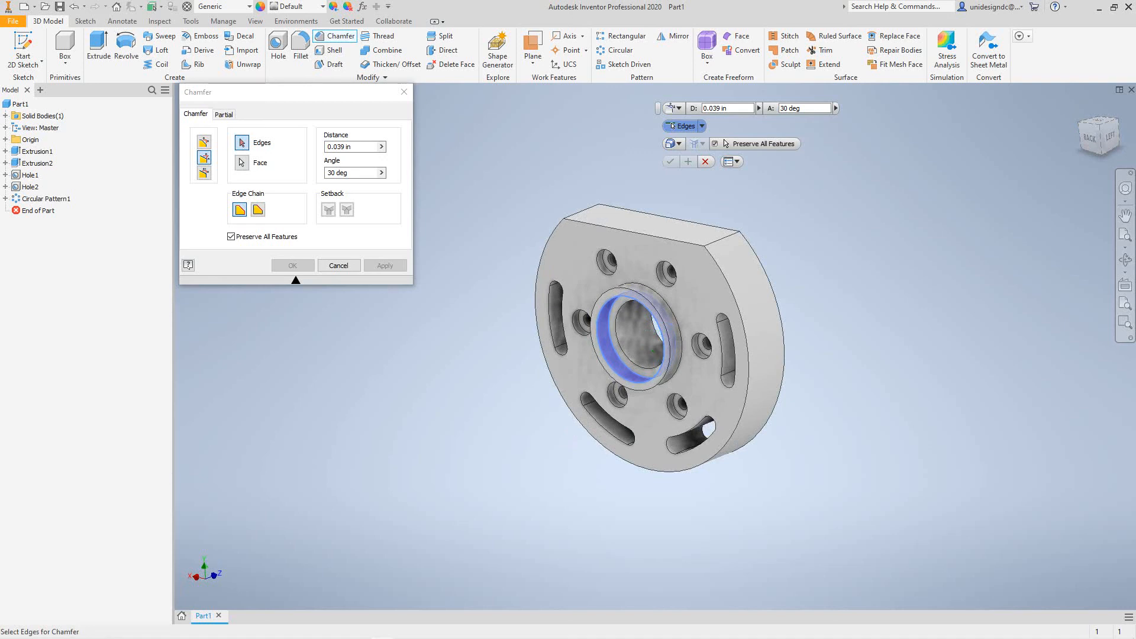
{"action": "key", "text": "Escape"}
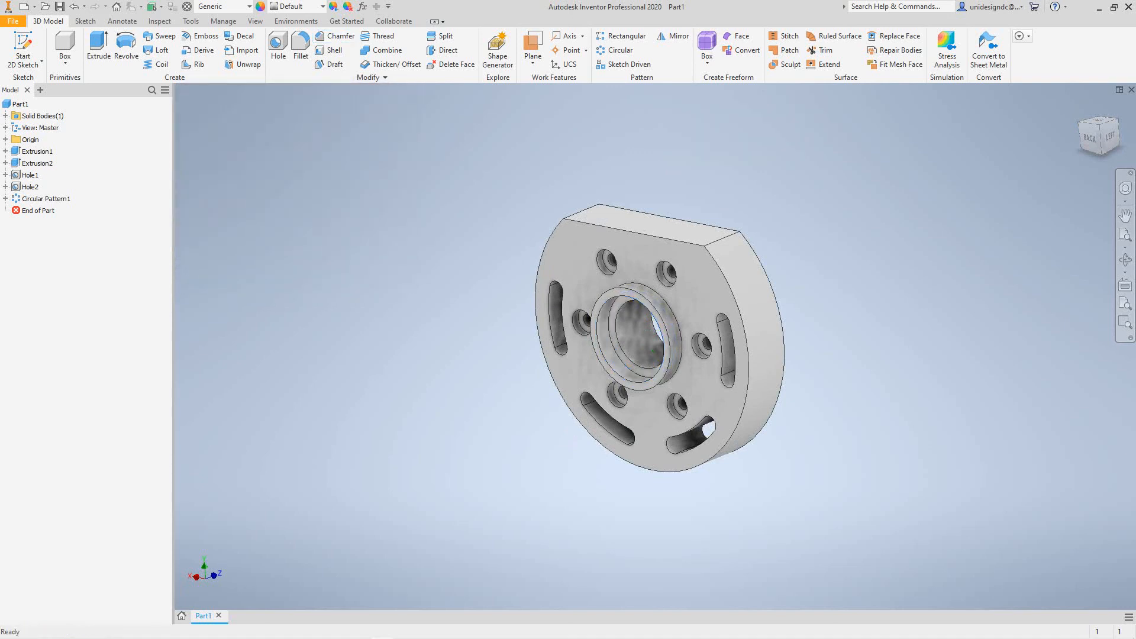
Try to chamfer the boss counterbore's rim edge from the boss's ring-shaped end face, with a distance of 0.039 in and an angle of 30 deg
{"action": "left_click", "coordinate": [335, 36]}
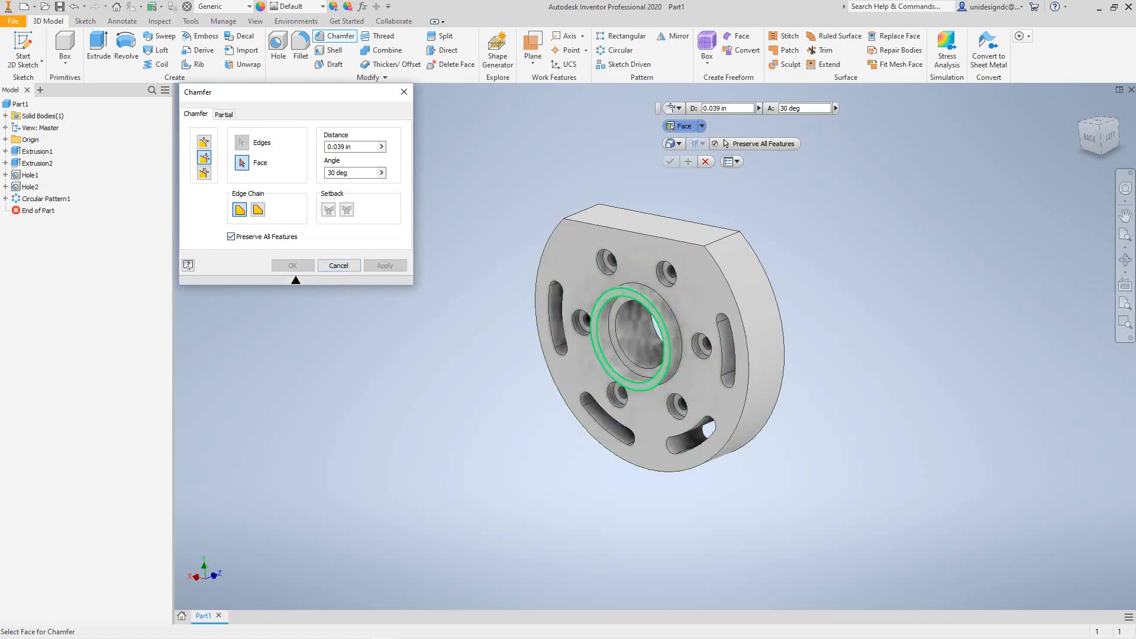
{"action": "left_click", "coordinate": [672, 126]}
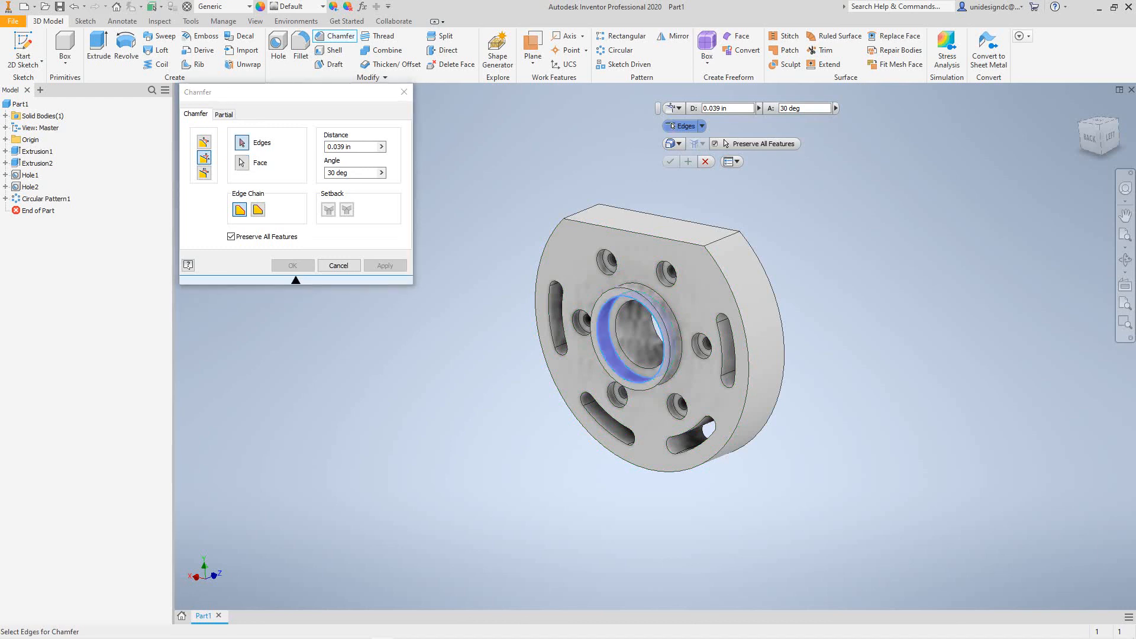
{"action": "left_click", "coordinate": [673, 126]}
{"action": "left_click", "coordinate": [673, 126]}
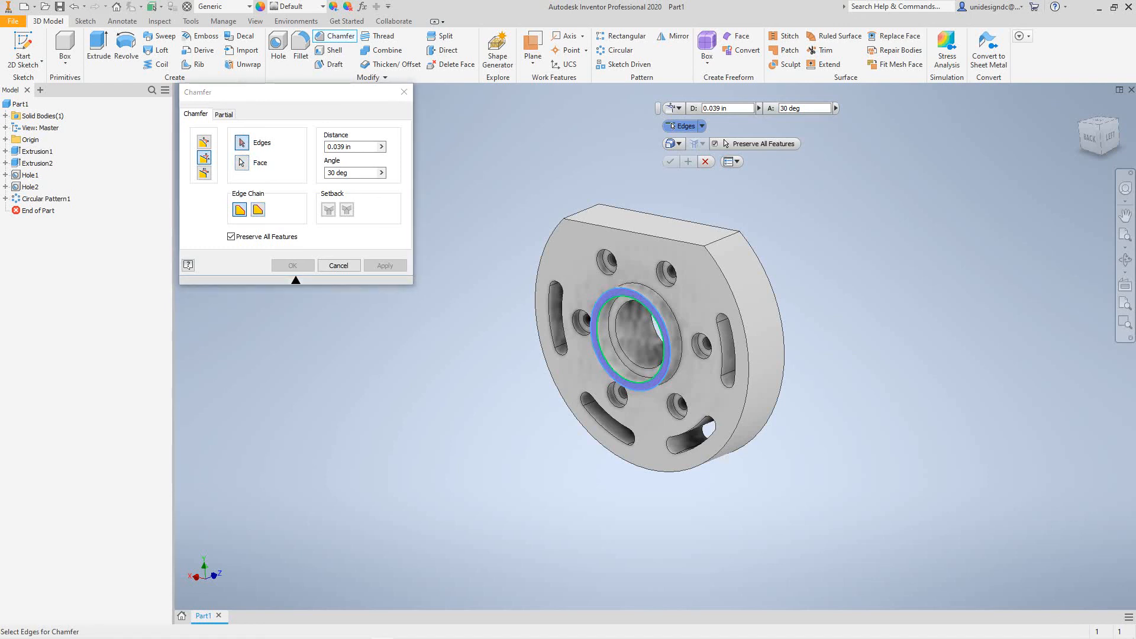
{"action": "left_click", "coordinate": [598, 332]}
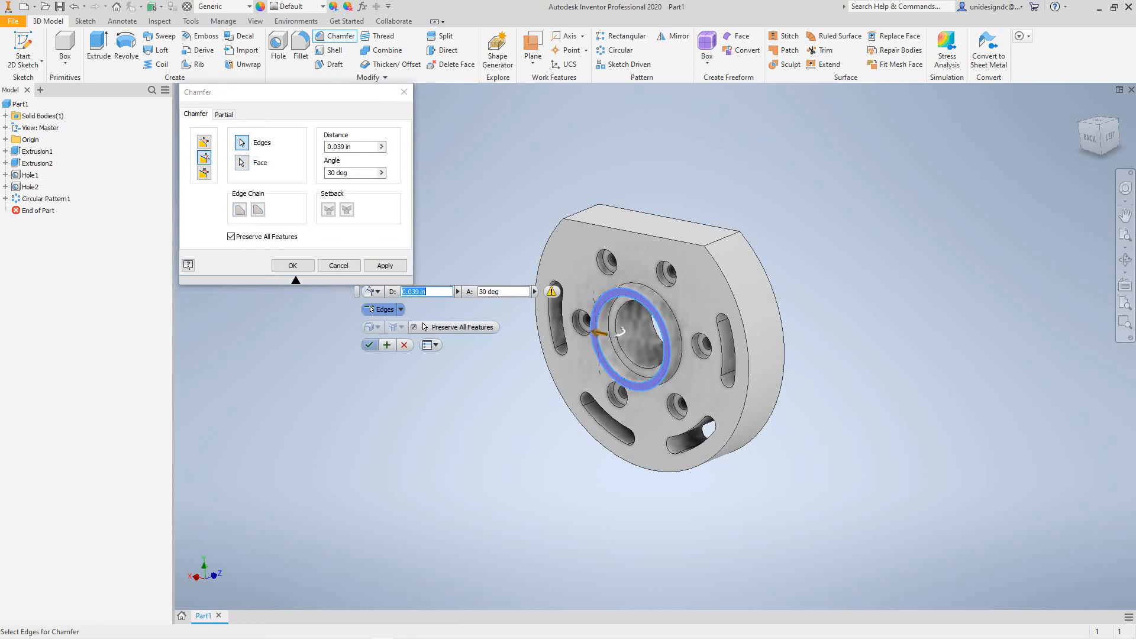
{"action": "left_click", "coordinate": [370, 345]}
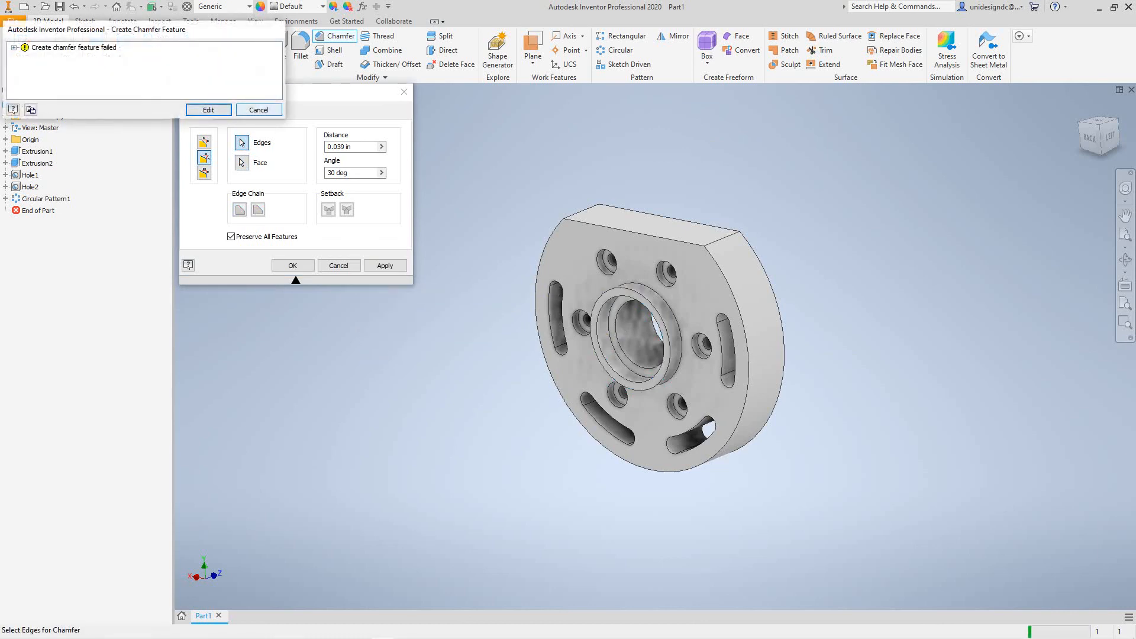
{"action": "left_click", "coordinate": [258, 110]}
Return the part to its home isometric view and examine the plate's front face
{"action": "scroll", "coordinate": [447, 209], "scroll_direction": "down", "scroll_amount": 1}
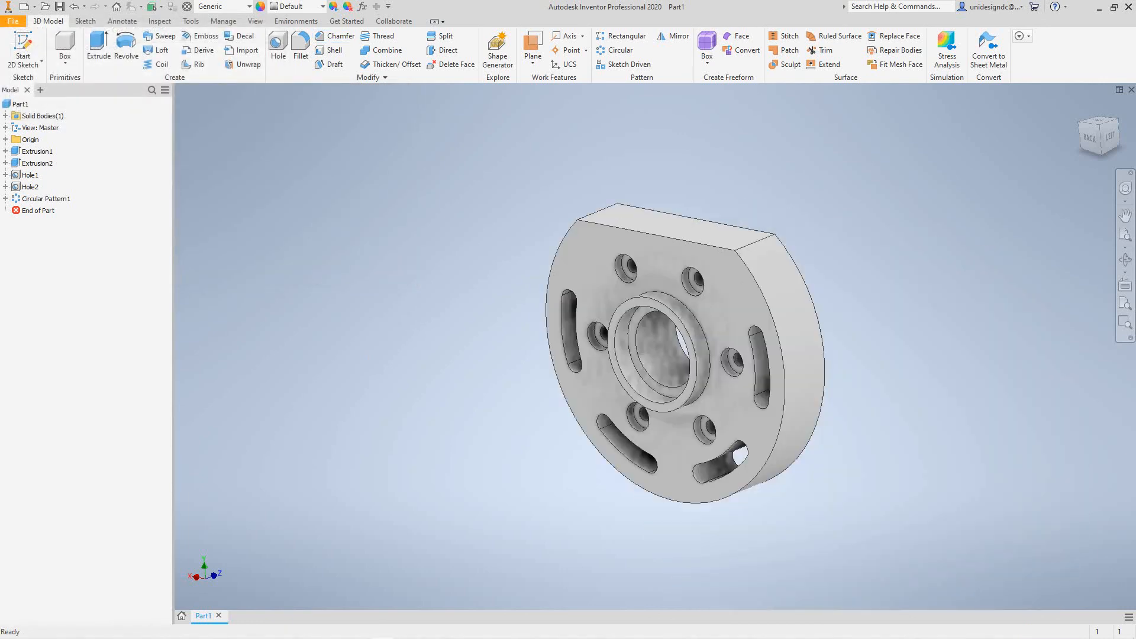
{"action": "middle_click_drag", "start_coordinate": [657, 350], "coordinate": [602, 356]}
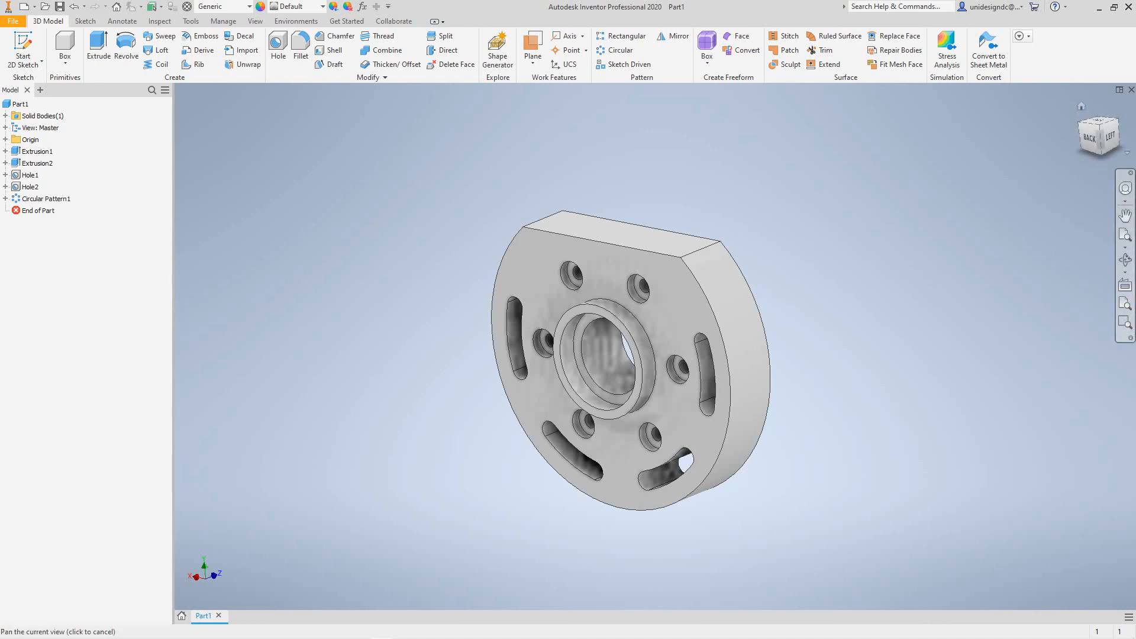
{"action": "left_click", "coordinate": [1082, 106]}
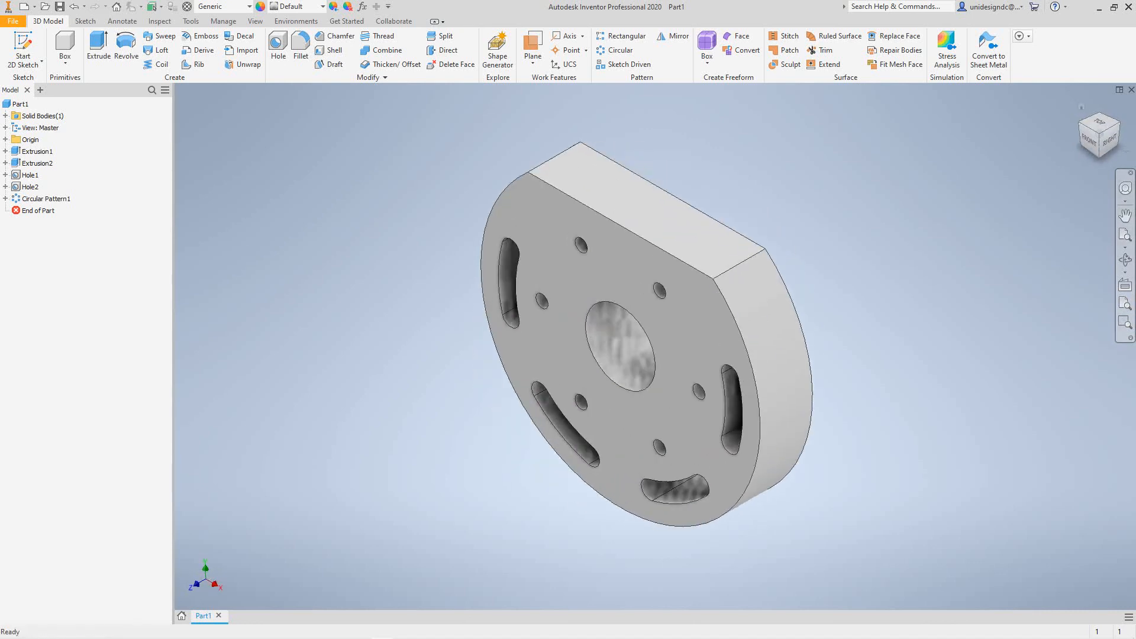
{"action": "mouse_move", "coordinate": [1110, 140]}
{"action": "left_mouse_down"}
{"action": "mouse_move", "coordinate": [971, 148]}
{"action": "mouse_move", "coordinate": [1006, 196]}
{"action": "mouse_move", "coordinate": [1054, 154]}
{"action": "left_mouse_up"}
{"action": "mouse_move", "coordinate": [655, 346]}
{"action": "middle_mouse_down", "text": "shift"}
{"action": "mouse_move", "coordinate": [787, 355]}
{"action": "mouse_move", "coordinate": [758, 219]}
{"action": "mouse_move", "coordinate": [763, 356]}
{"action": "mouse_move", "coordinate": [740, 320]}
{"action": "mouse_move", "coordinate": [734, 237]}
{"action": "middle_mouse_up", "text": "shift"}
{"action": "key", "text": "F6"}
{"action": "key", "text": "F2"}
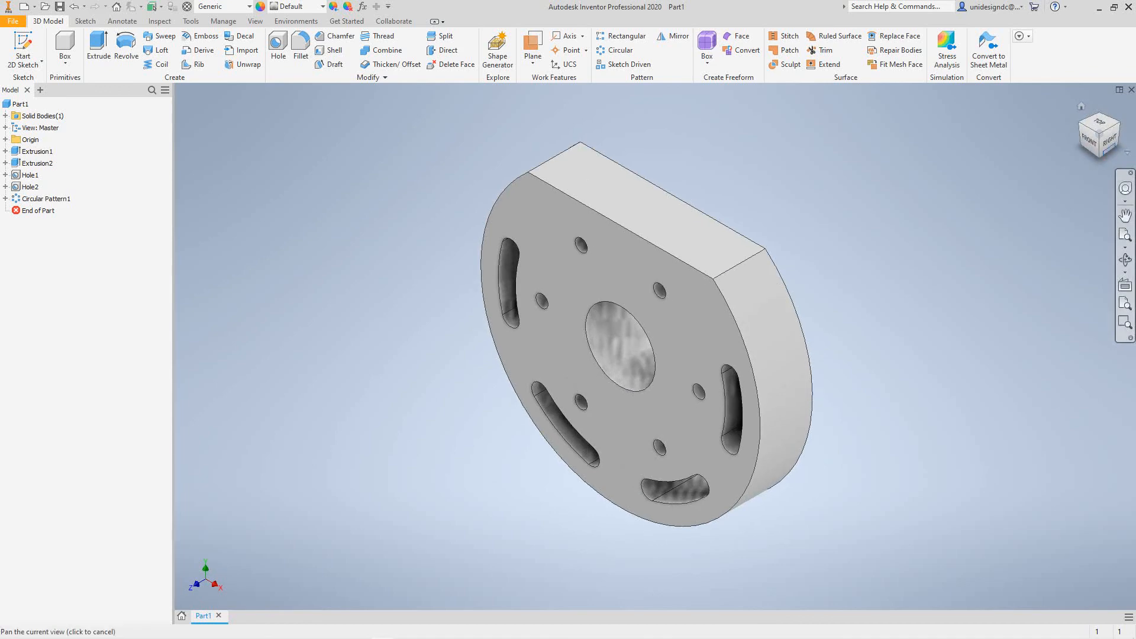
Chamfer the boss counterbore's rim edge from the counterbore's inner cylindrical wall, with a distance of 0.039 in and an angle of 30 deg
{"action": "mouse_move", "coordinate": [656, 346]}
{"action": "middle_mouse_down", "text": "shift"}
{"action": "mouse_move", "coordinate": [817, 355]}
{"action": "mouse_move", "coordinate": [817, 308]}
{"action": "mouse_move", "coordinate": [663, 450]}
{"action": "mouse_move", "coordinate": [698, 414]}
{"action": "mouse_move", "coordinate": [704, 350]}
{"action": "mouse_move", "coordinate": [646, 314]}
{"action": "mouse_move", "coordinate": [562, 337]}
{"action": "mouse_move", "coordinate": [634, 373]}
{"action": "mouse_move", "coordinate": [657, 361]}
{"action": "mouse_move", "coordinate": [545, 368]}
{"action": "mouse_move", "coordinate": [630, 363]}
{"action": "middle_mouse_up", "text": "shift"}
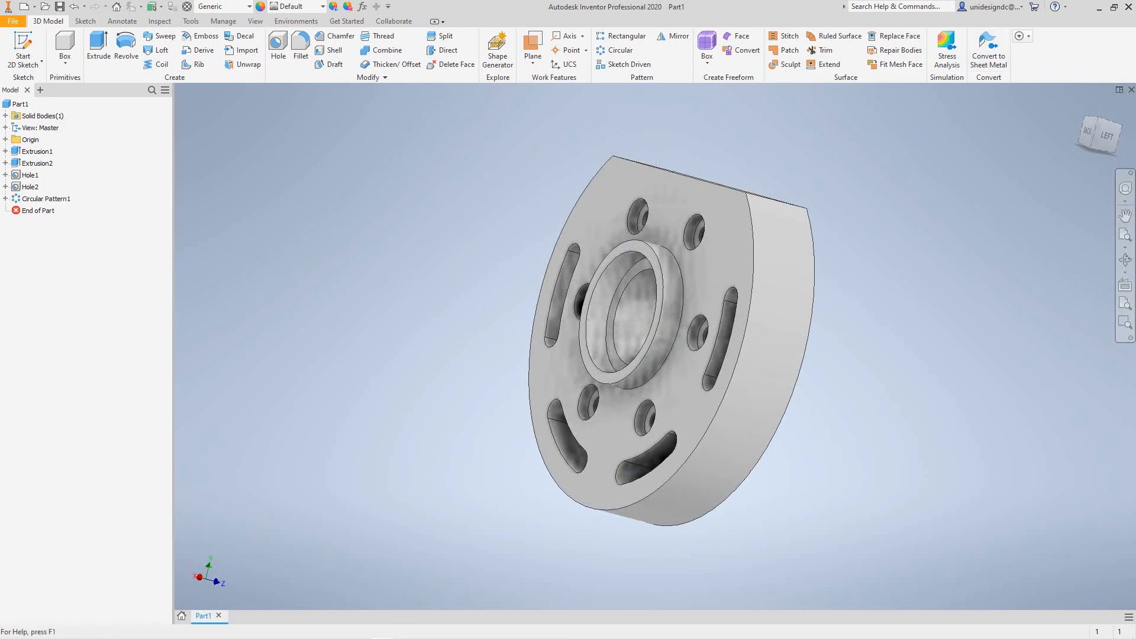
{"action": "left_click", "coordinate": [1082, 106]}
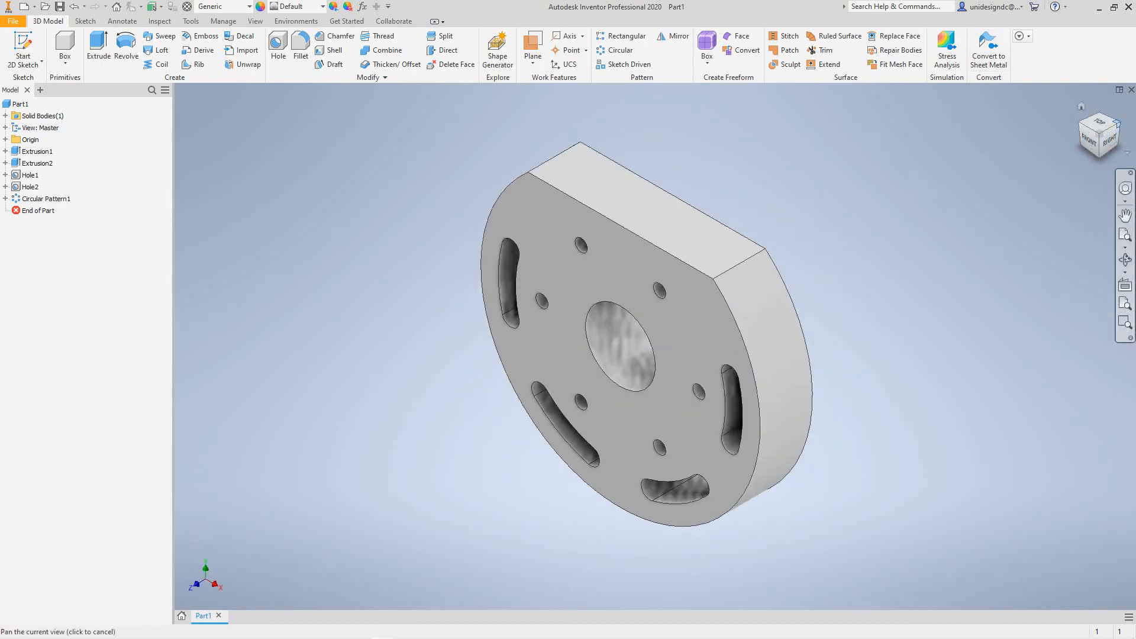
{"action": "left_click", "coordinate": [1118, 123]}
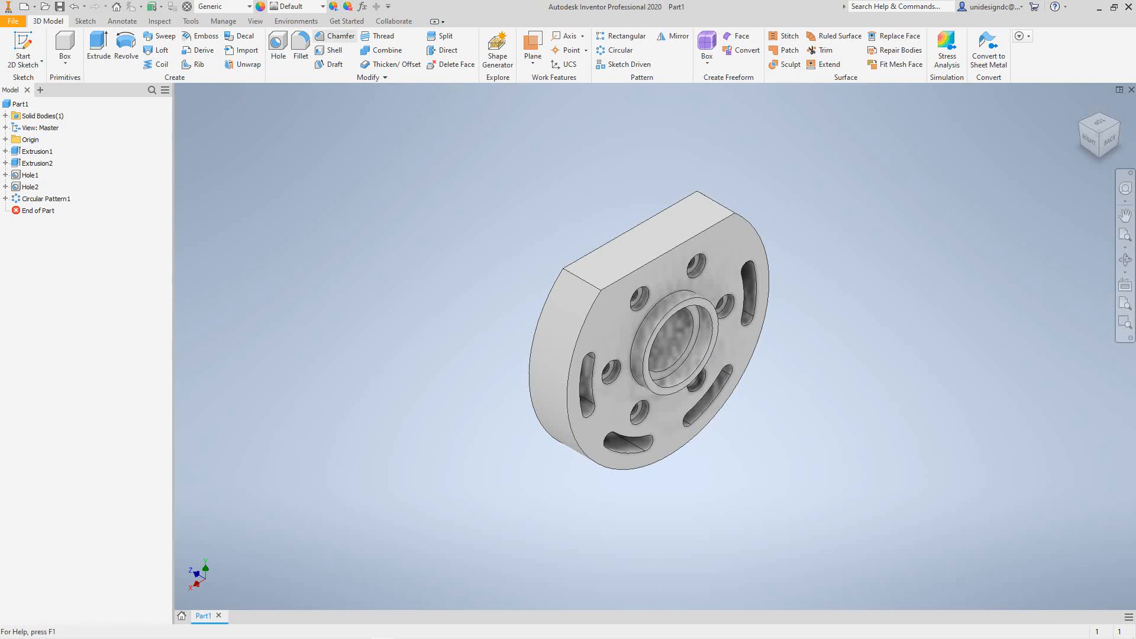
{"action": "left_click", "coordinate": [335, 36]}
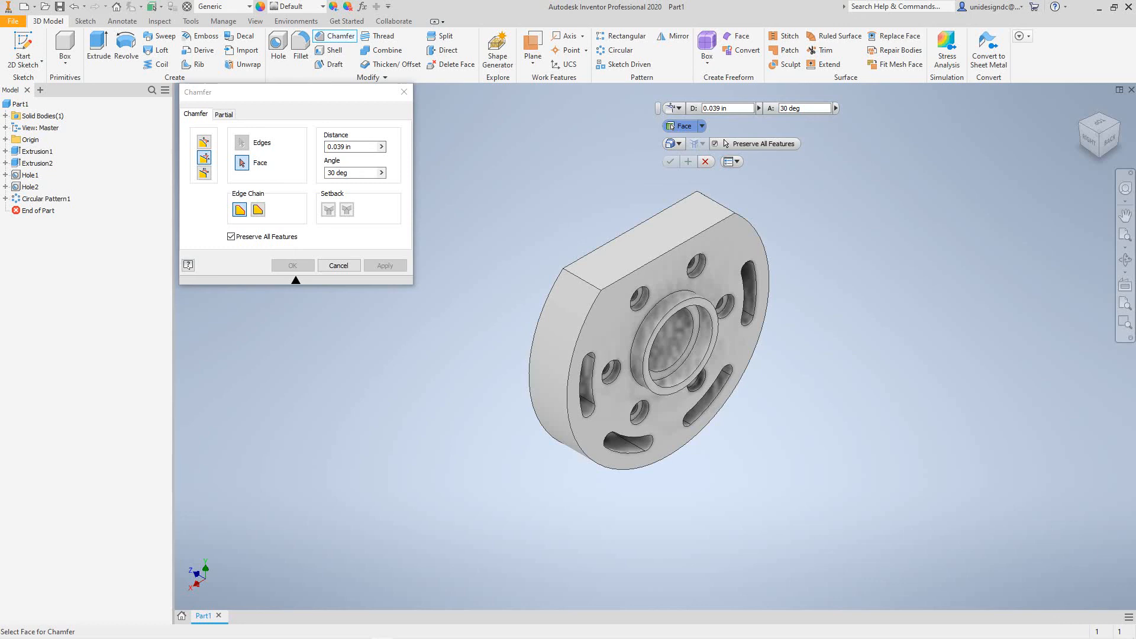
{"action": "left_click", "coordinate": [672, 126]}
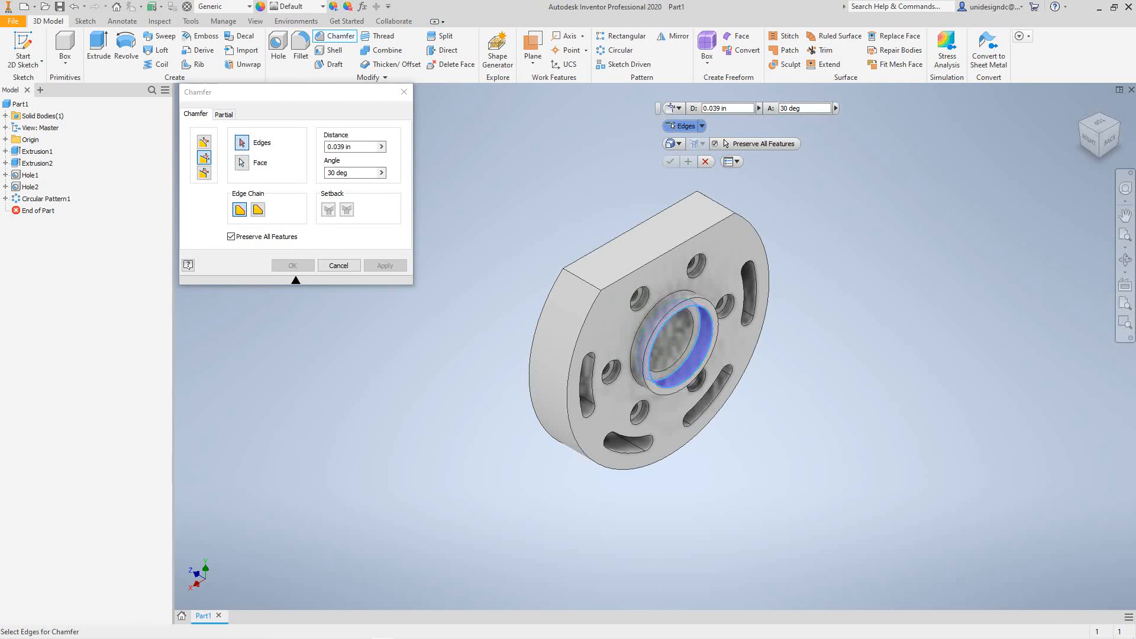
{"action": "left_click_drag", "start_coordinate": [673, 125], "coordinate": [471, 275]}
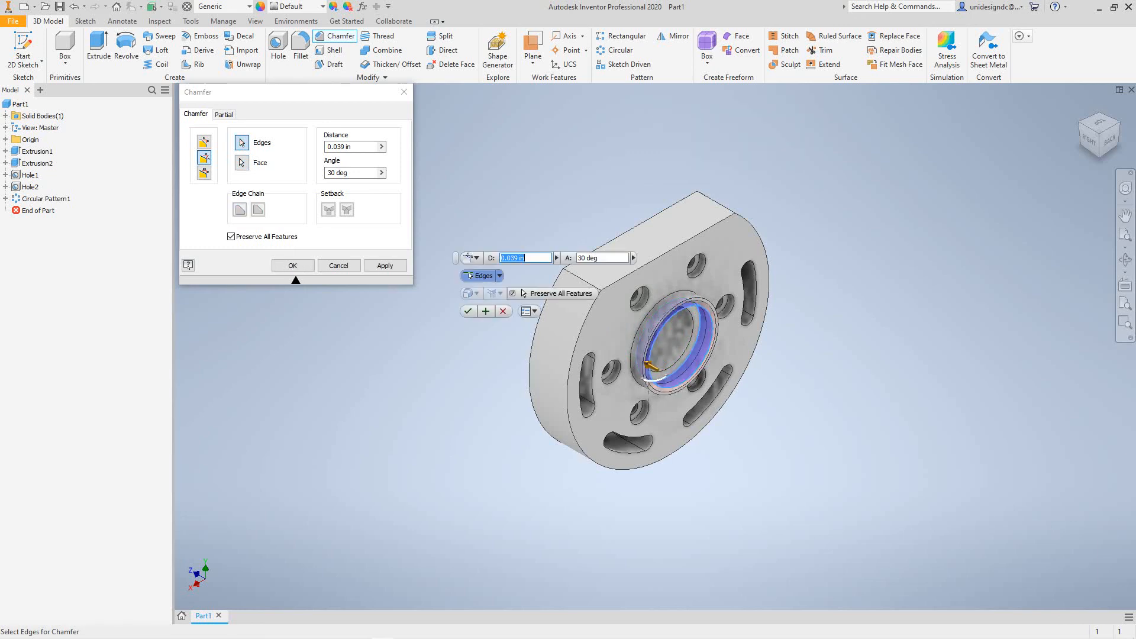
{"action": "left_click", "coordinate": [468, 311]}
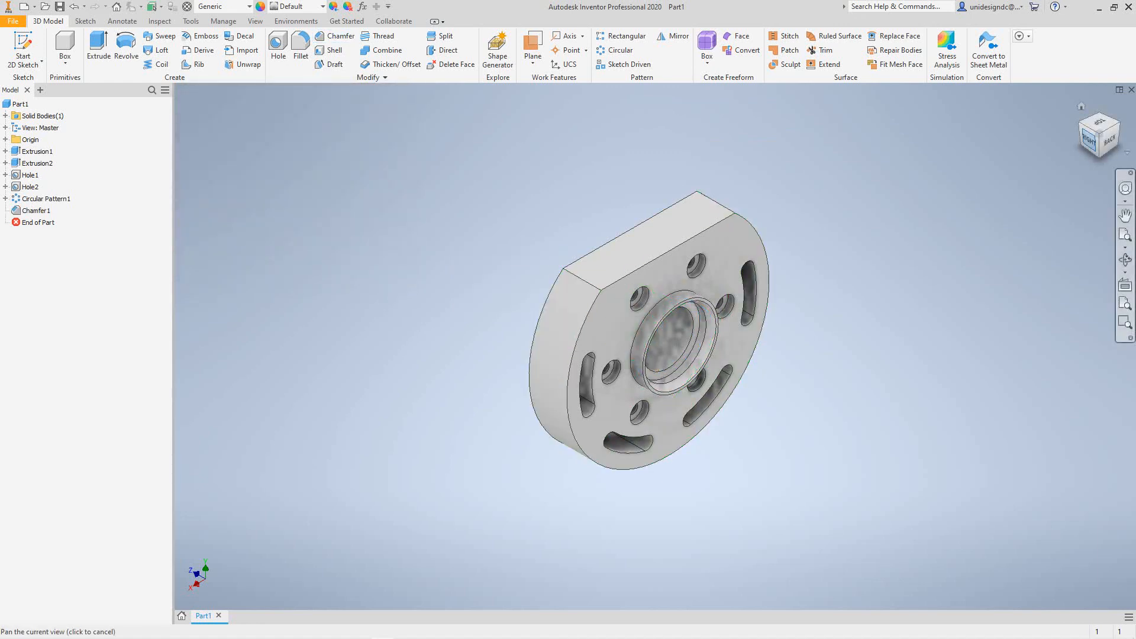
Examine the chamfered boss and the rest of the finished part from front, back and tilted isometric views
{"action": "mouse_move", "coordinate": [656, 346]}
{"action": "middle_mouse_down", "text": "shift"}
{"action": "mouse_move", "coordinate": [704, 295]}
{"action": "mouse_move", "coordinate": [704, 344]}
{"action": "mouse_move", "coordinate": [687, 355]}
{"action": "mouse_move", "coordinate": [648, 328]}
{"action": "middle_mouse_up", "text": "shift"}
{"action": "key", "text": "F6"}
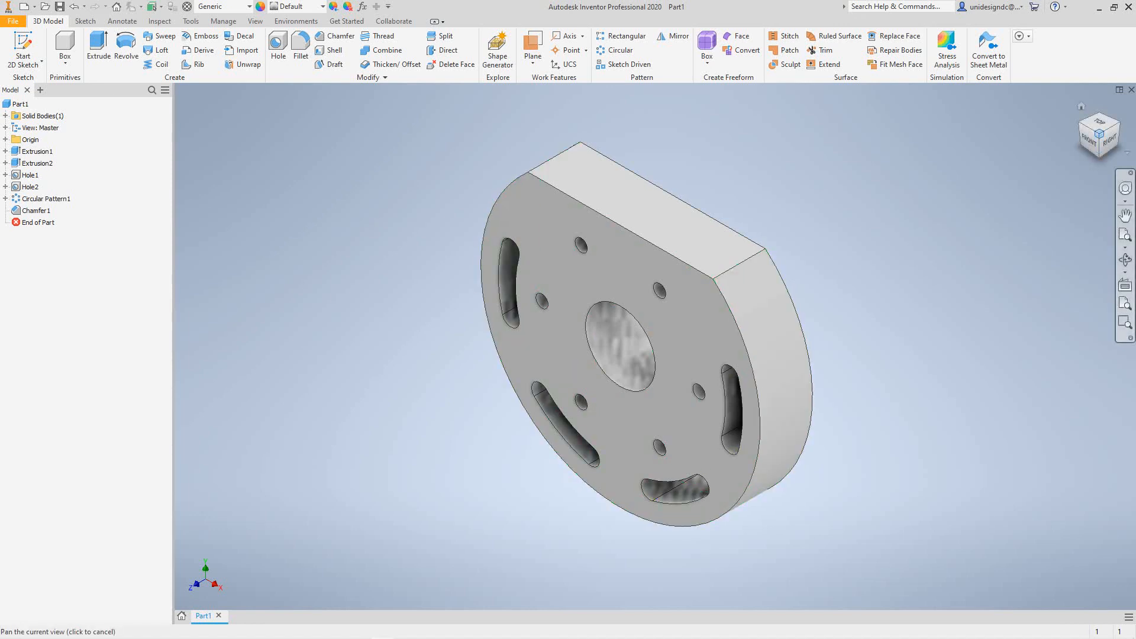
{"action": "left_click", "coordinate": [1107, 116]}
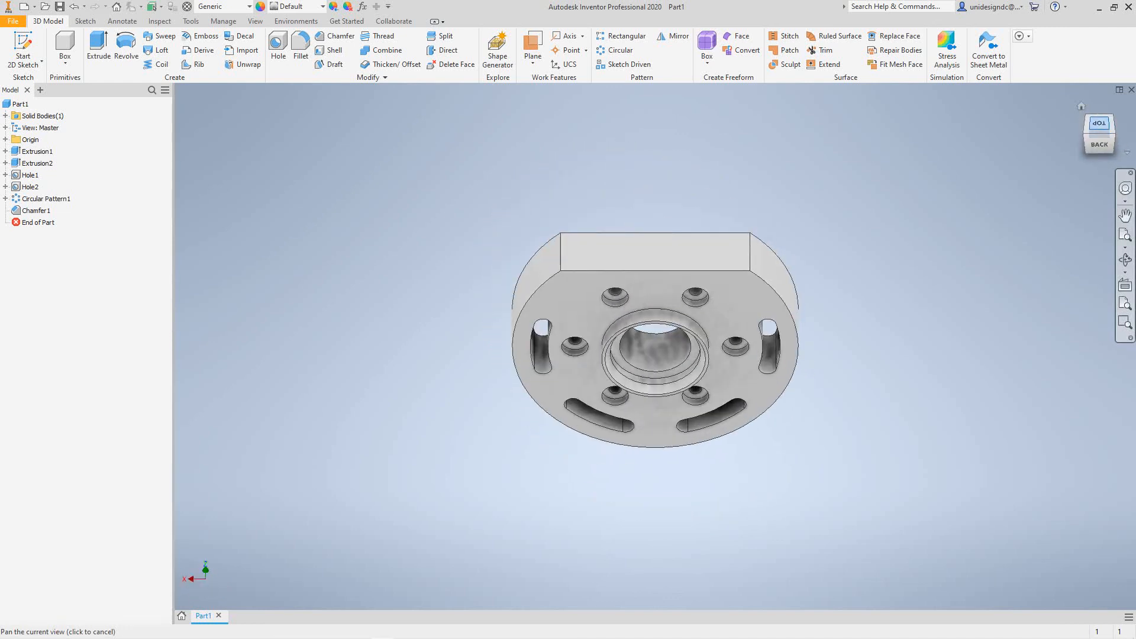
{"action": "left_click", "coordinate": [1111, 115]}
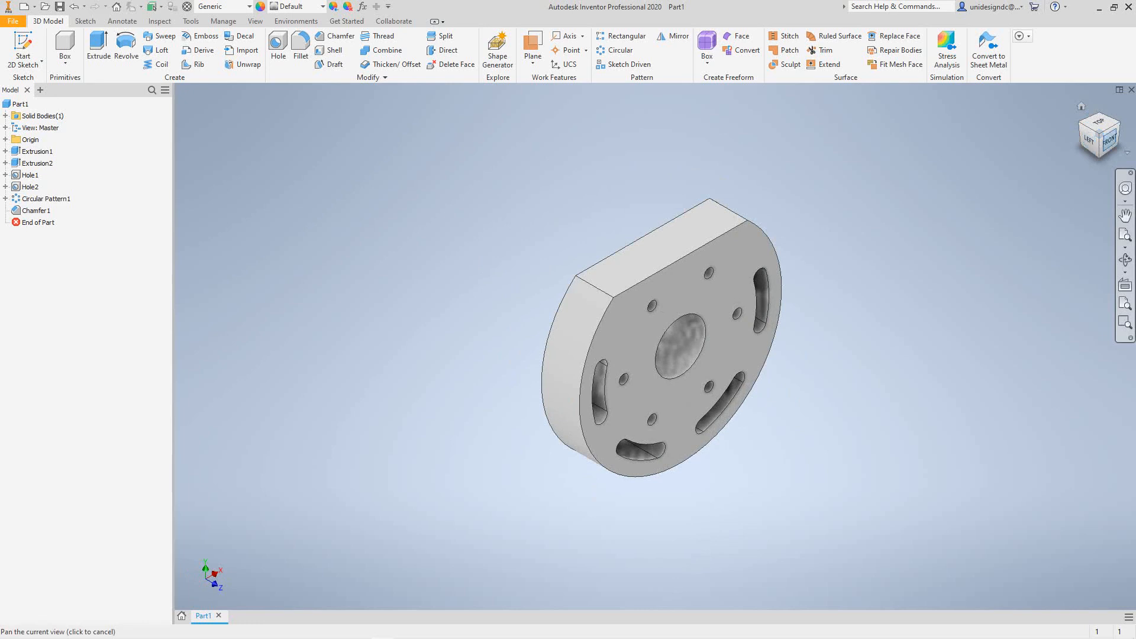
{"action": "mouse_move", "coordinate": [655, 237]}
{"action": "middle_mouse_down", "text": "shift"}
{"action": "mouse_move", "coordinate": [655, 503]}
{"action": "mouse_move", "coordinate": [460, 491]}
{"action": "mouse_move", "coordinate": [448, 444]}
{"action": "middle_mouse_up", "text": "shift"}
{"action": "left_click_drag", "start_coordinate": [1103, 145], "coordinate": [1102, 134]}
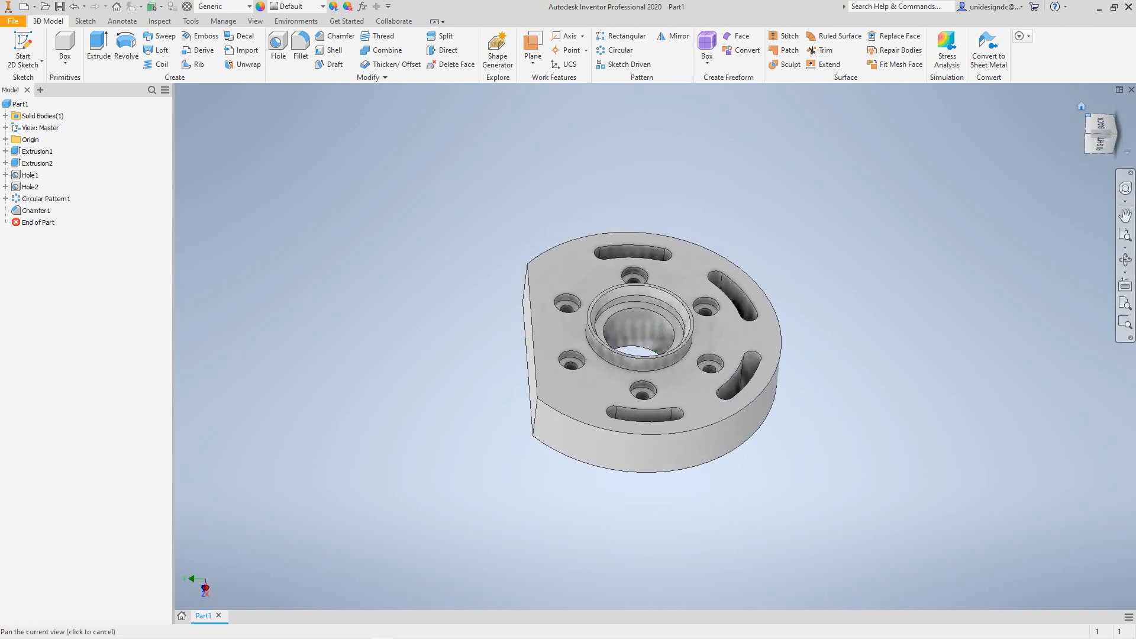
{"action": "left_click", "coordinate": [1112, 116]}
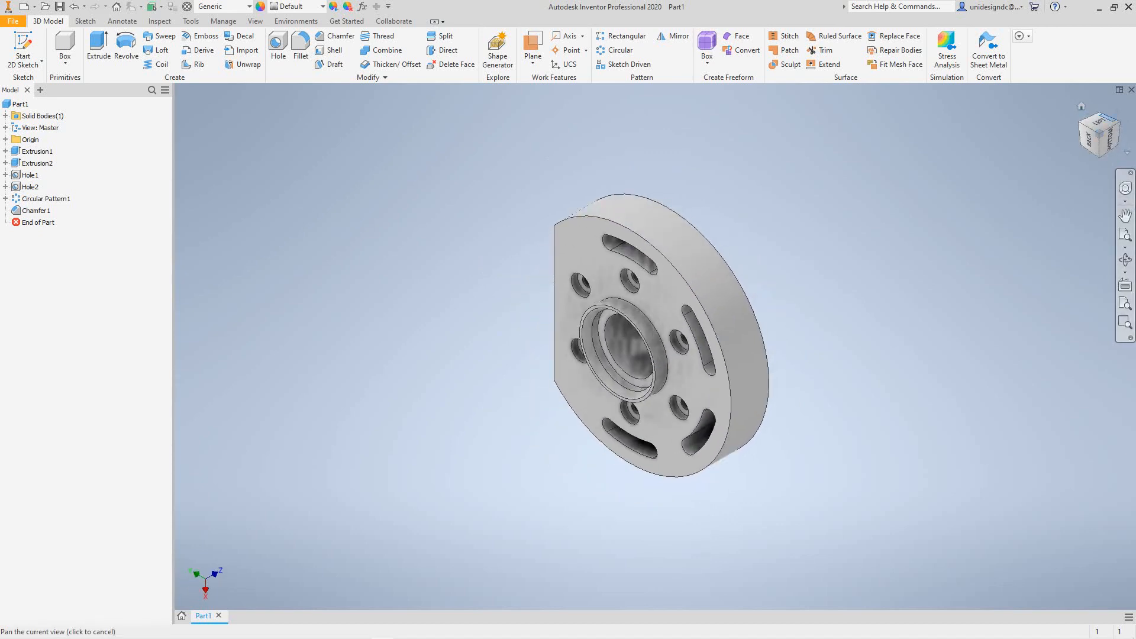